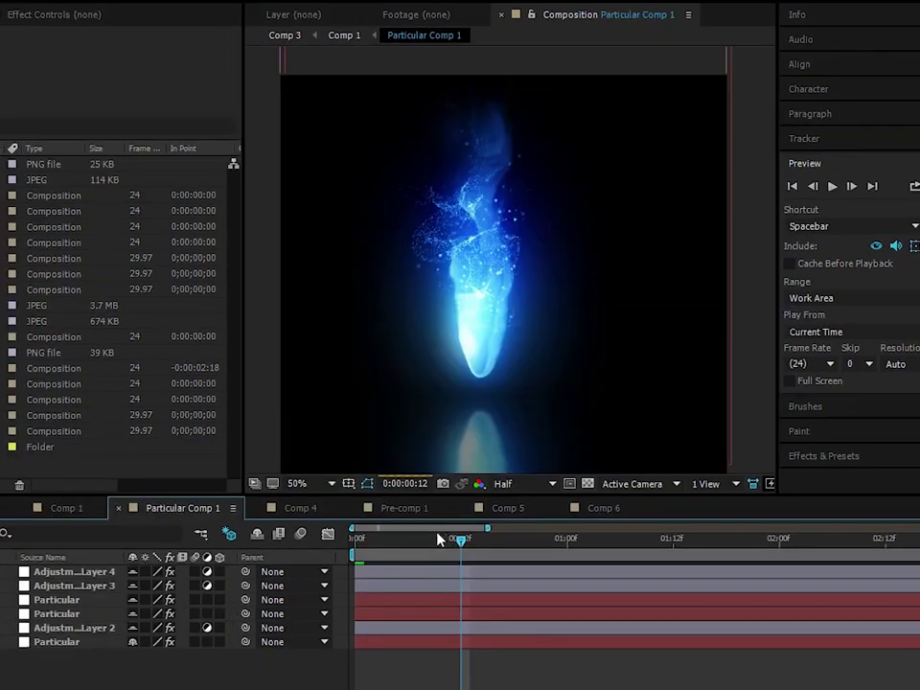
Step: Review the particle flame in Particular Comp 1, Pre-comp 1 and Comp 4
{"action": "left_click_drag", "start_coordinate": [437, 533], "coordinate": [322, 541]}
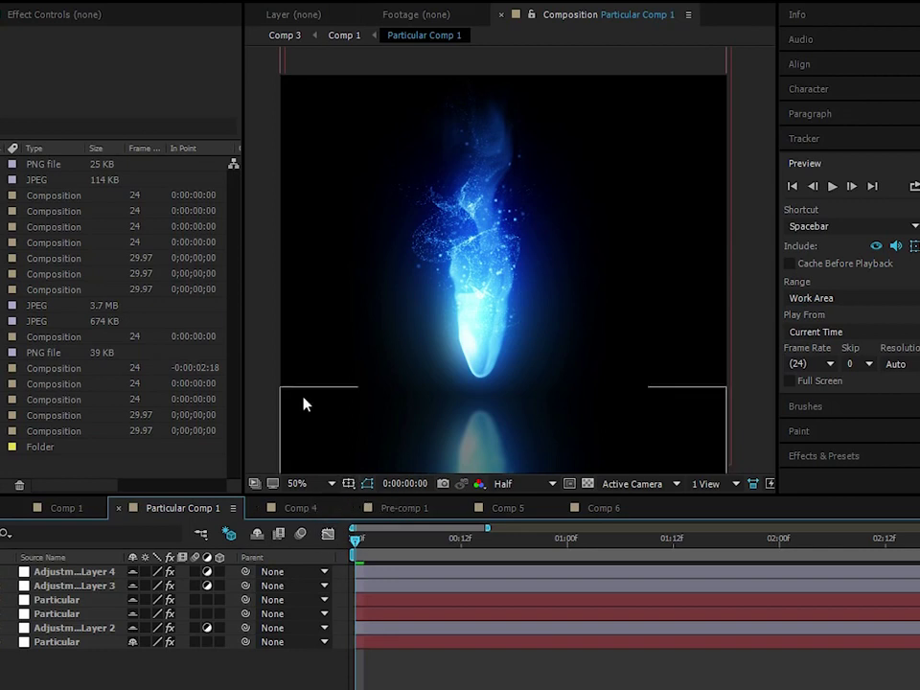
{"action": "left_click", "coordinate": [407, 508]}
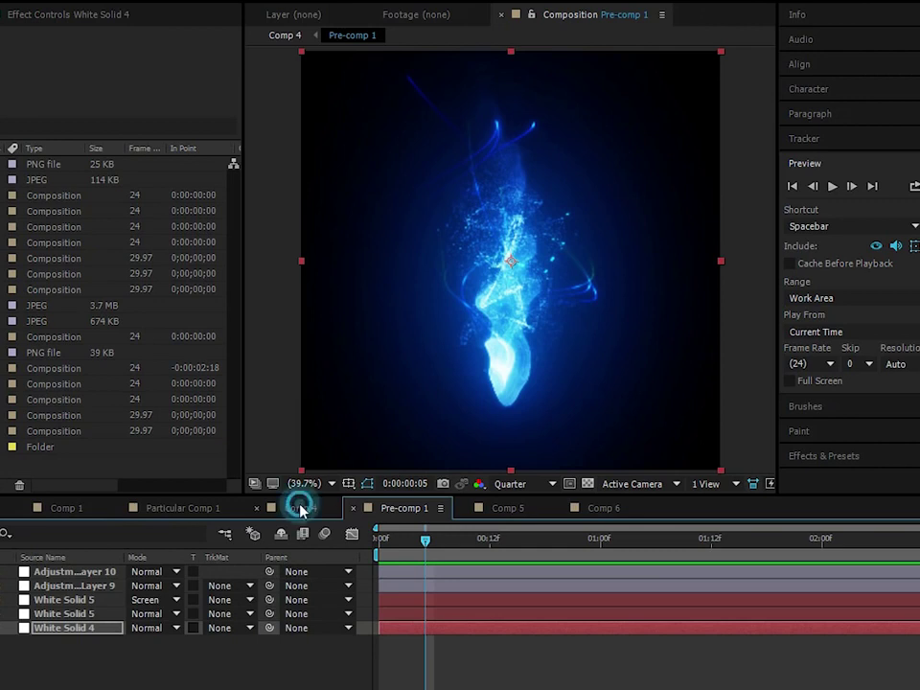
{"action": "left_click", "coordinate": [300, 508]}
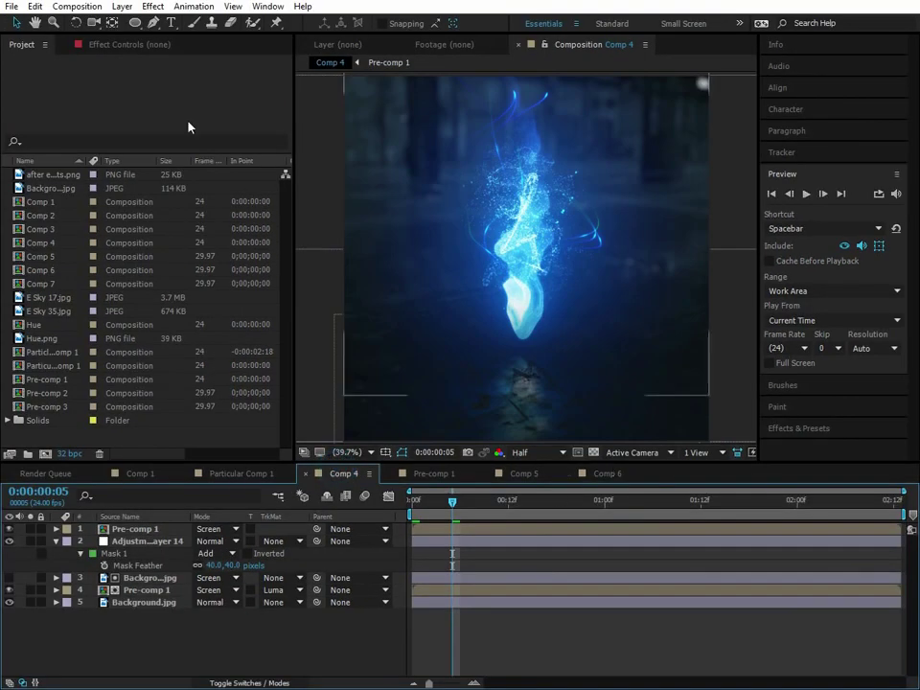
Step: Create a new 1080 x 1080 px composition named Comp 8 with a frame rate of 24 fps
{"action": "left_click", "coordinate": [76, 6]}
{"action": "left_click", "coordinate": [69, 43]}
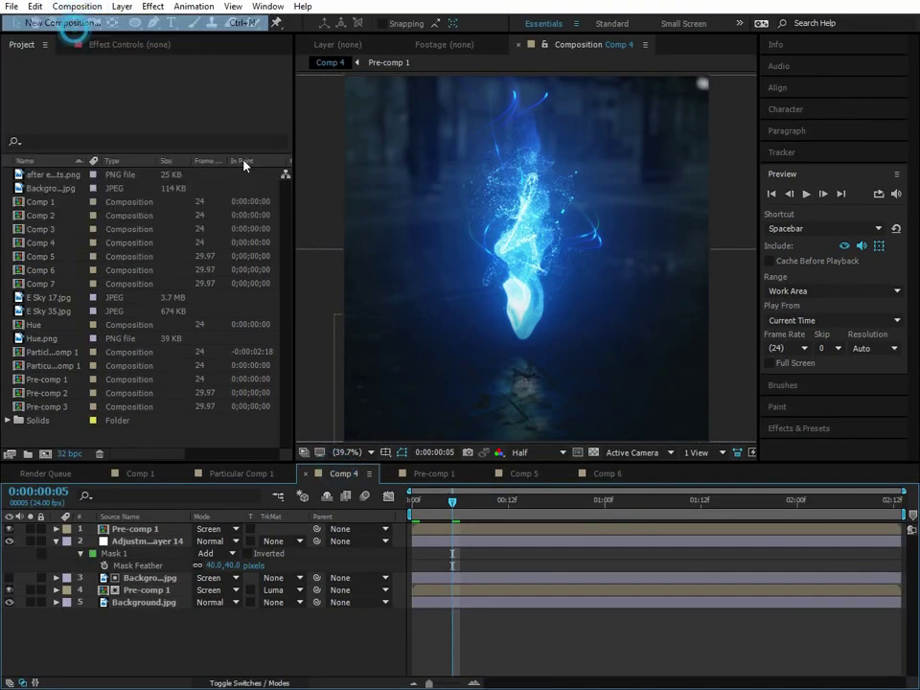
{"action": "left_click", "coordinate": [255, 412]}
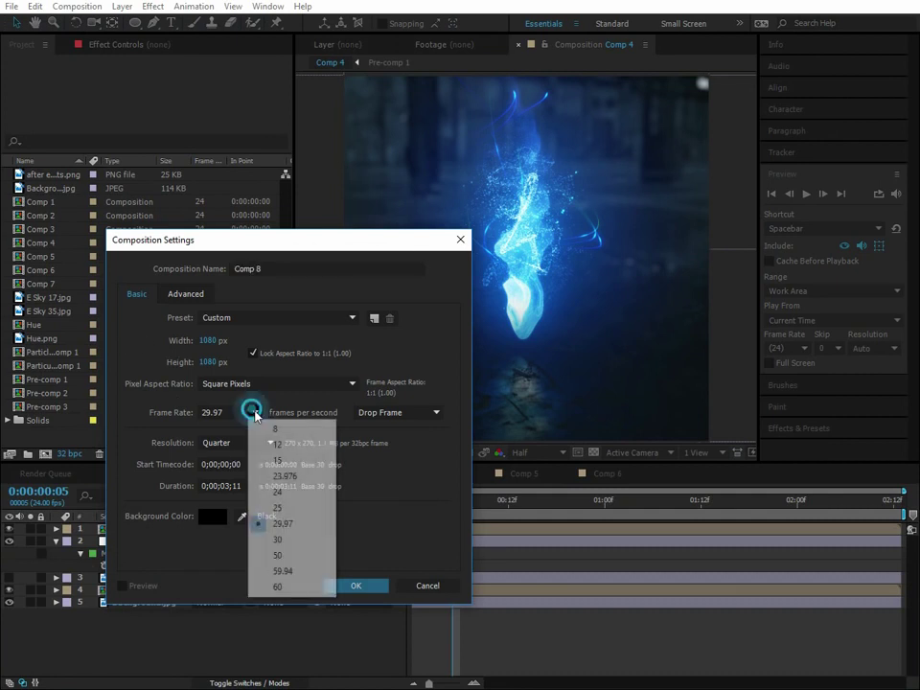
{"action": "left_click", "coordinate": [267, 492]}
{"action": "left_click", "coordinate": [355, 584]}
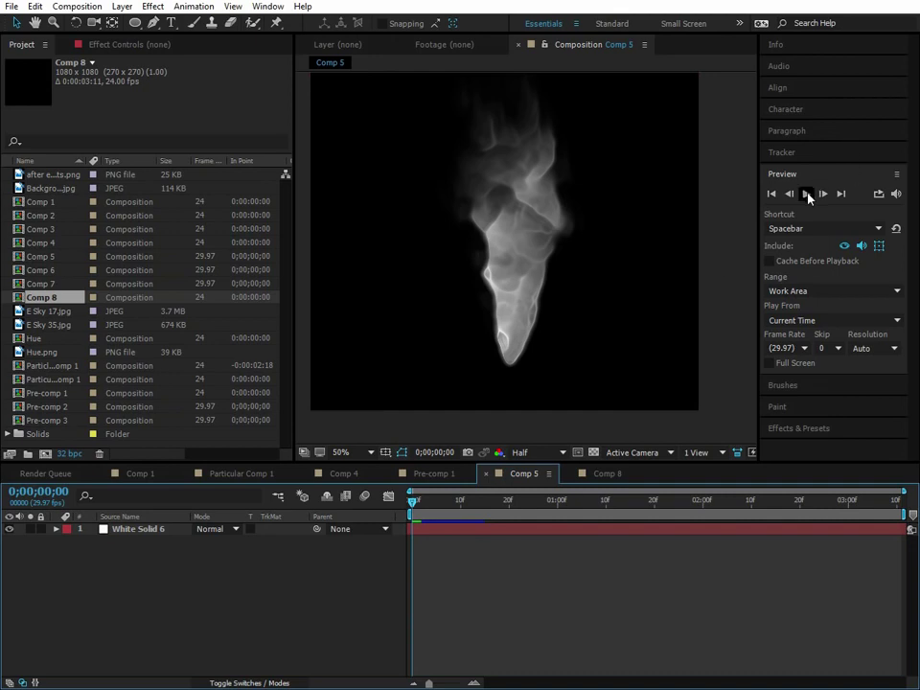
Step: Play and scrub through the white flame animation in Comp 5
{"action": "left_click", "coordinate": [808, 194]}
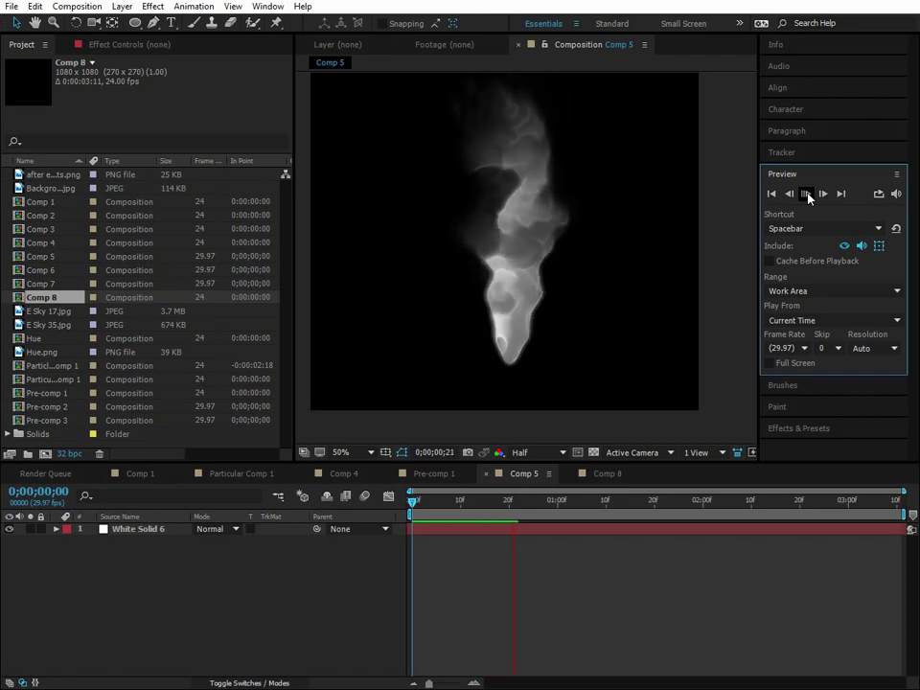
{"action": "left_click_drag", "start_coordinate": [415, 504], "coordinate": [485, 501]}
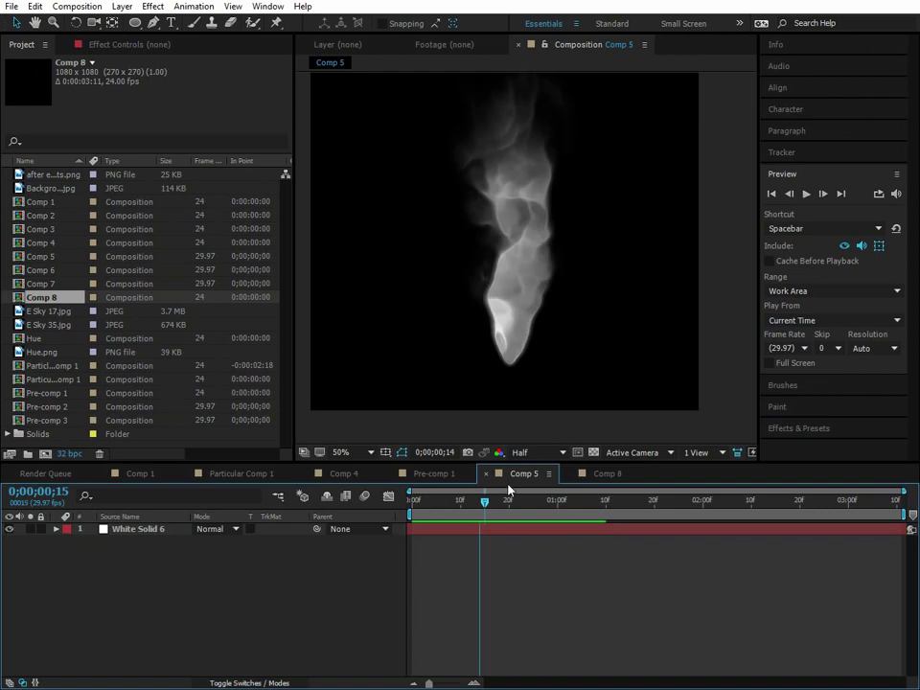
Step: Add a blue solid layer named Fluids to Comp 8 and apply the Particular effect to it
{"action": "left_click", "coordinate": [603, 473]}
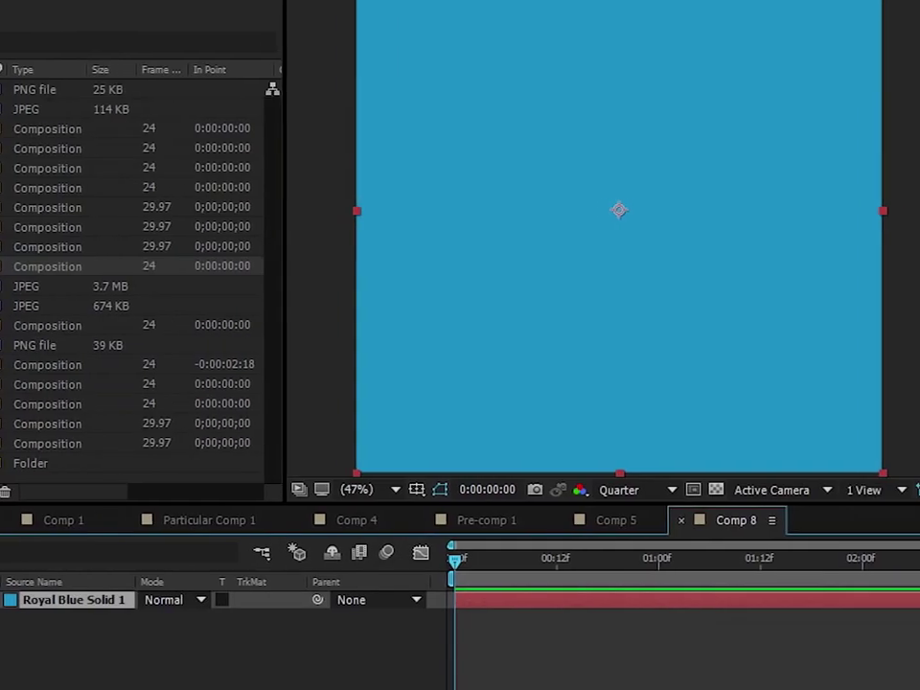
{"action": "left_click", "coordinate": [830, 205]}
{"action": "type", "text": "p"}
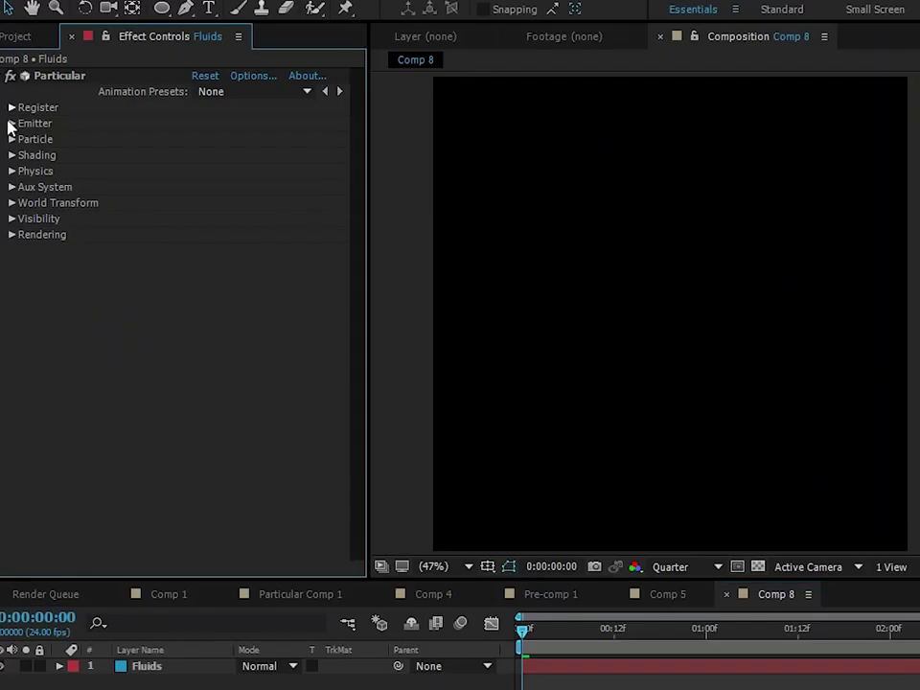
Step: Place Particular's emitter in the lower middle of the composition, at about 529.4, 854.6
{"action": "left_click", "coordinate": [11, 122]}
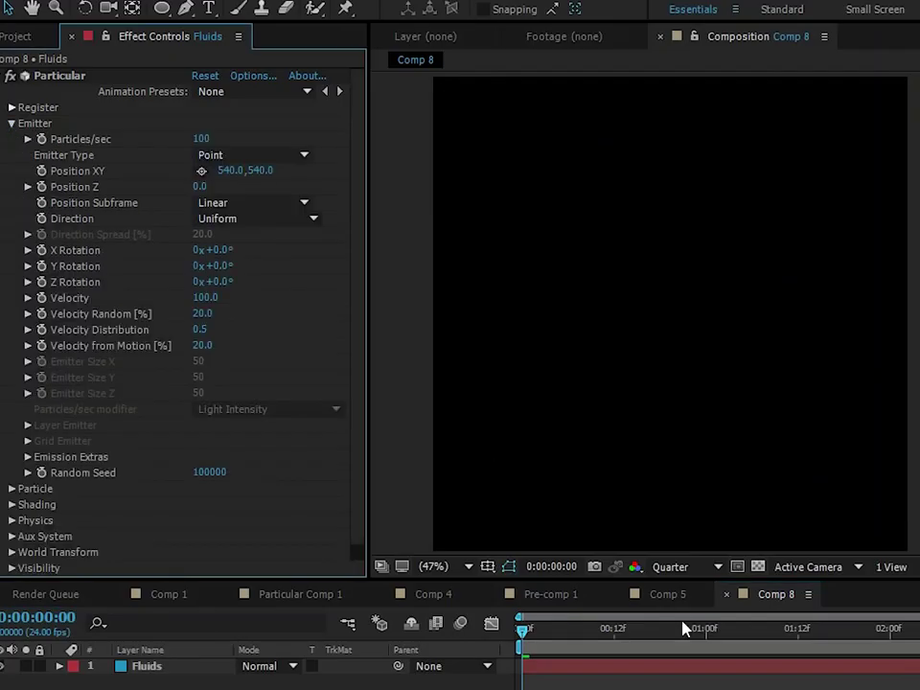
{"action": "left_click", "coordinate": [201, 170]}
{"action": "left_click", "coordinate": [671, 468]}
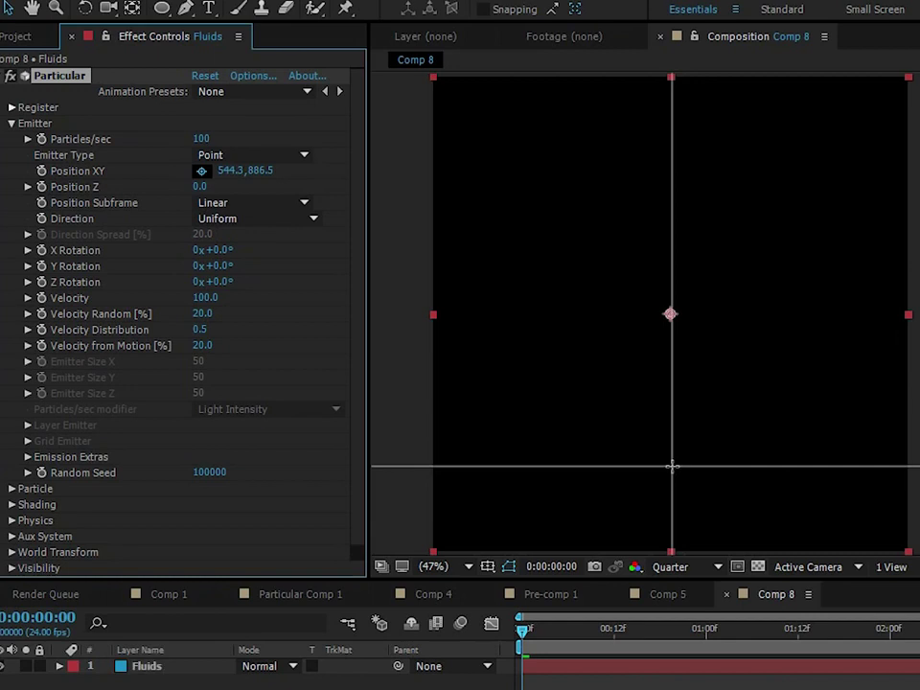
{"action": "mouse_move", "coordinate": [676, 468]}
{"action": "left_mouse_down"}
{"action": "mouse_move", "coordinate": [669, 446]}
{"action": "mouse_move", "coordinate": [665, 452]}
{"action": "left_mouse_up"}
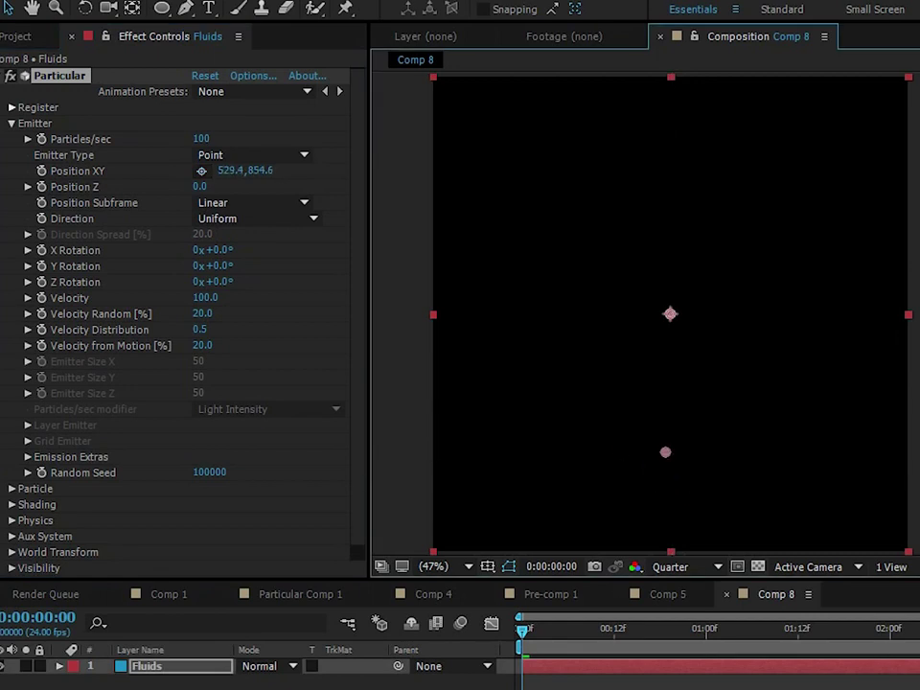
Step: Shift the Fluids layer's start earlier so particles already exist at the first frame, and scrub to check the emission
{"action": "left_click_drag", "start_coordinate": [915, 666], "coordinate": [579, 658]}
{"action": "key", "text": "ctrl+z"}
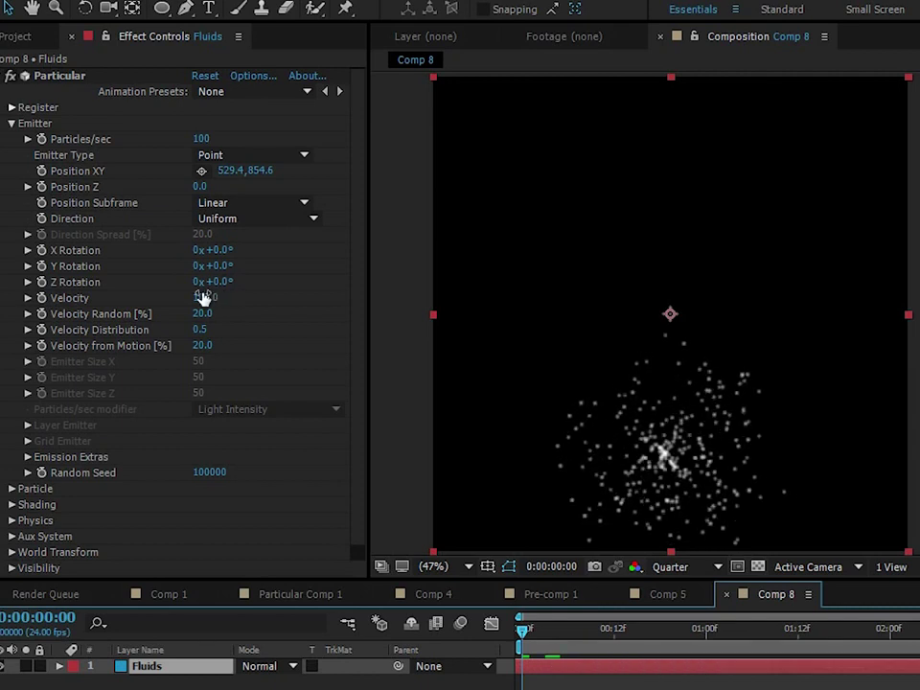
{"action": "left_click_drag", "start_coordinate": [528, 618], "coordinate": [675, 640]}
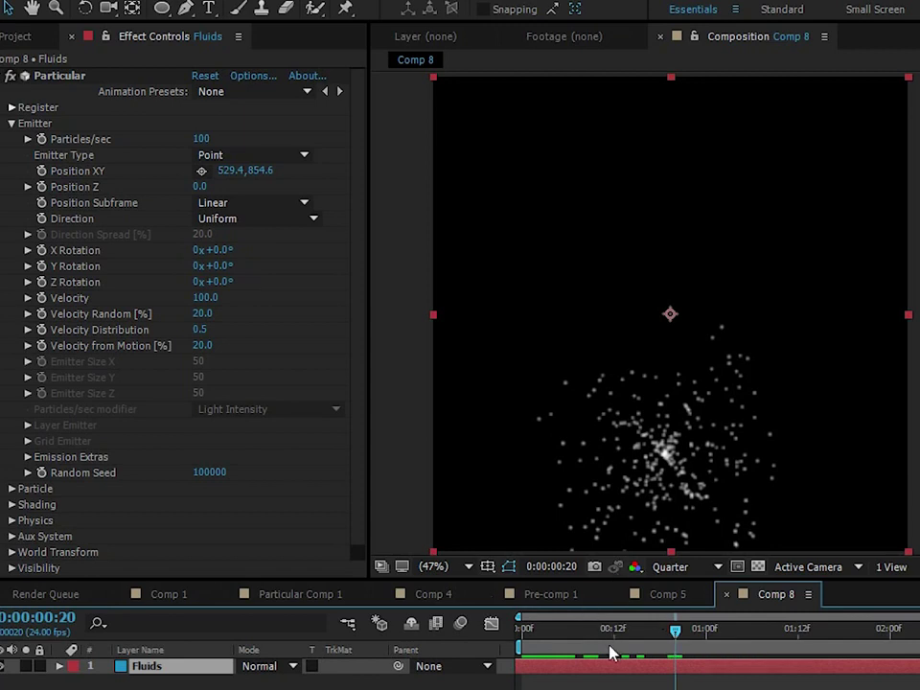
{"action": "key", "text": "Home"}
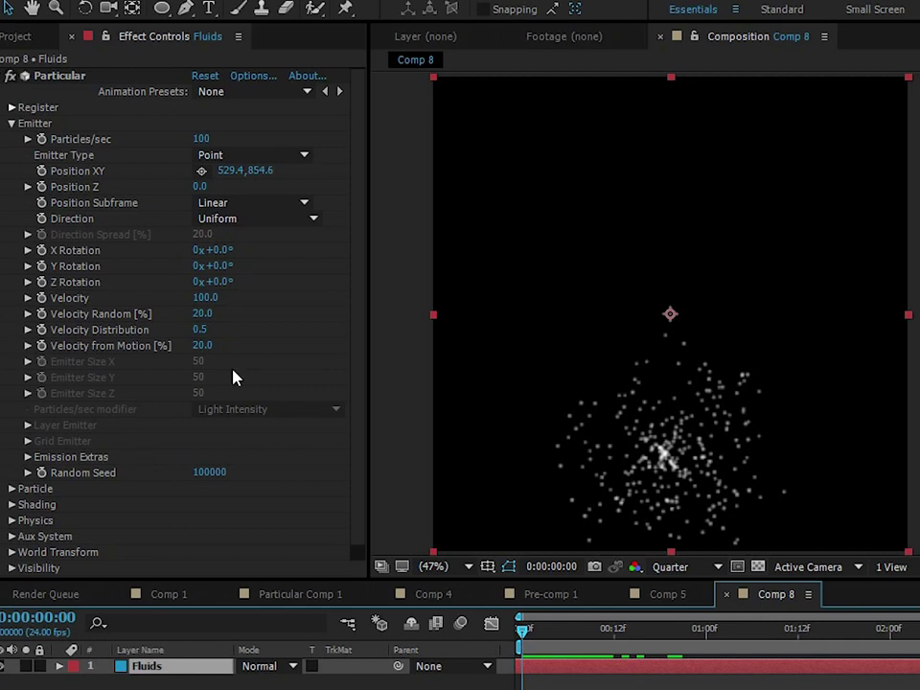
Step: Set the emitter's Velocity to 400
{"action": "left_click", "coordinate": [289, 341]}
{"action": "left_click", "coordinate": [208, 298]}
{"action": "type", "text": "4"}
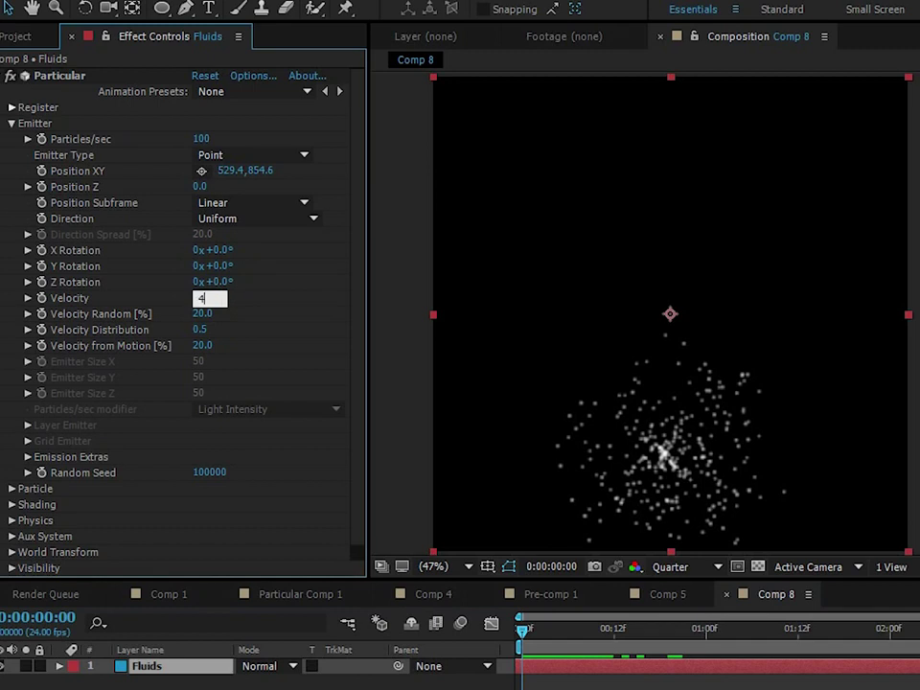
{"action": "type", "text": "00"}
{"action": "key", "text": "Return"}
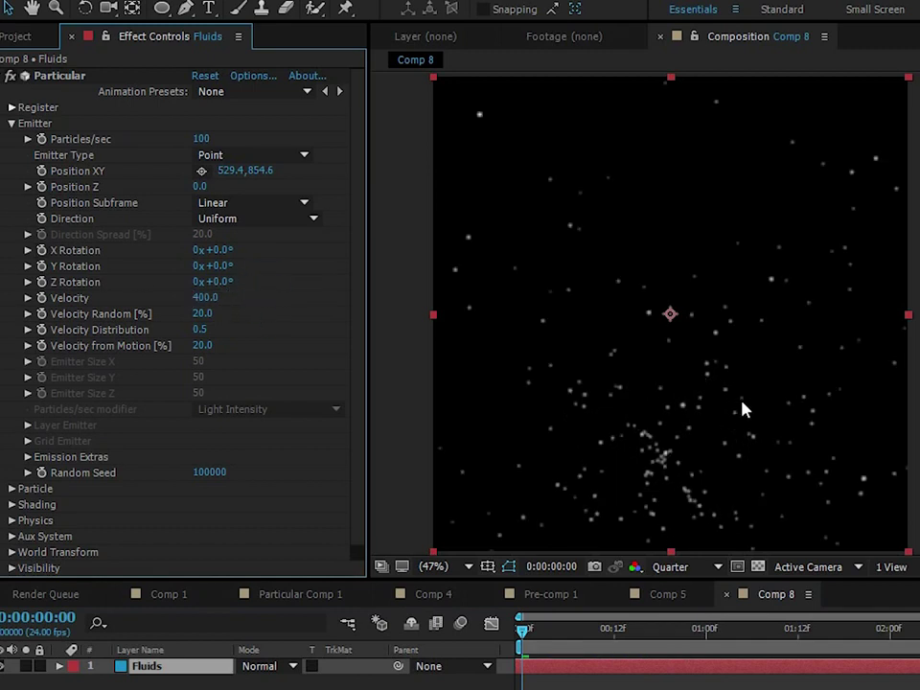
Step: Set Air Resistance to 6 in Particular's Air physics settings
{"action": "scroll", "coordinate": [113, 441], "scroll_direction": "down", "scroll_amount": 1}
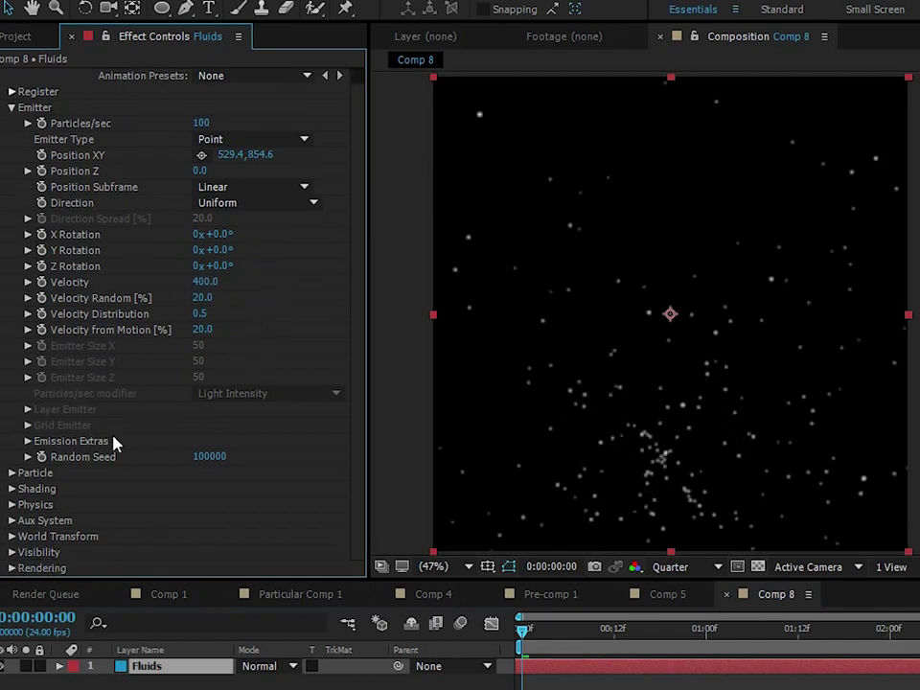
{"action": "left_click", "coordinate": [14, 505]}
{"action": "scroll", "coordinate": [32, 490], "scroll_direction": "down", "scroll_amount": 4}
{"action": "left_click", "coordinate": [28, 488]}
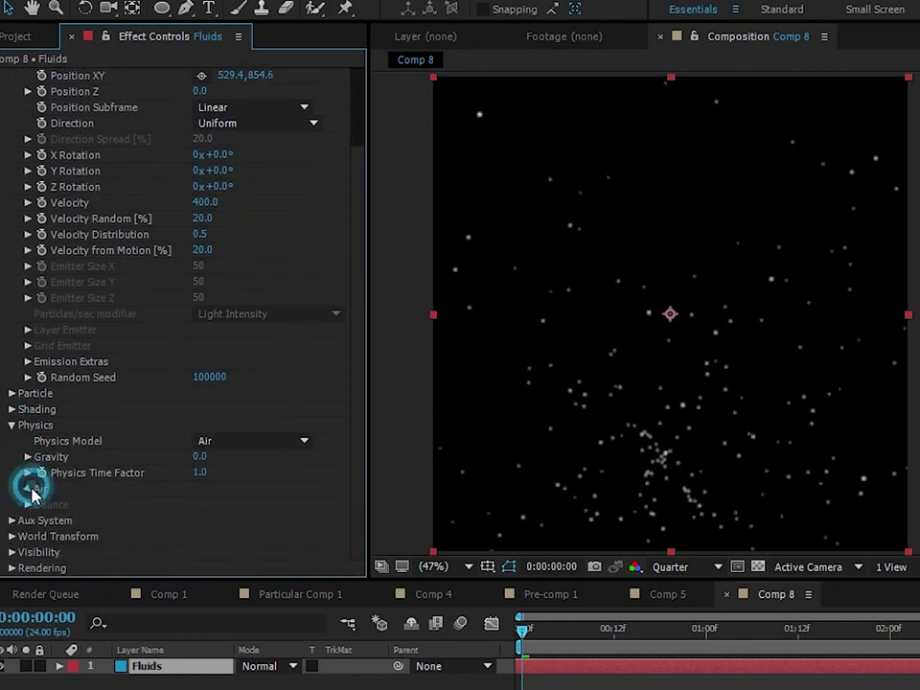
{"action": "scroll", "coordinate": [238, 546], "scroll_direction": "down", "scroll_amount": 5}
{"action": "left_click", "coordinate": [199, 410]}
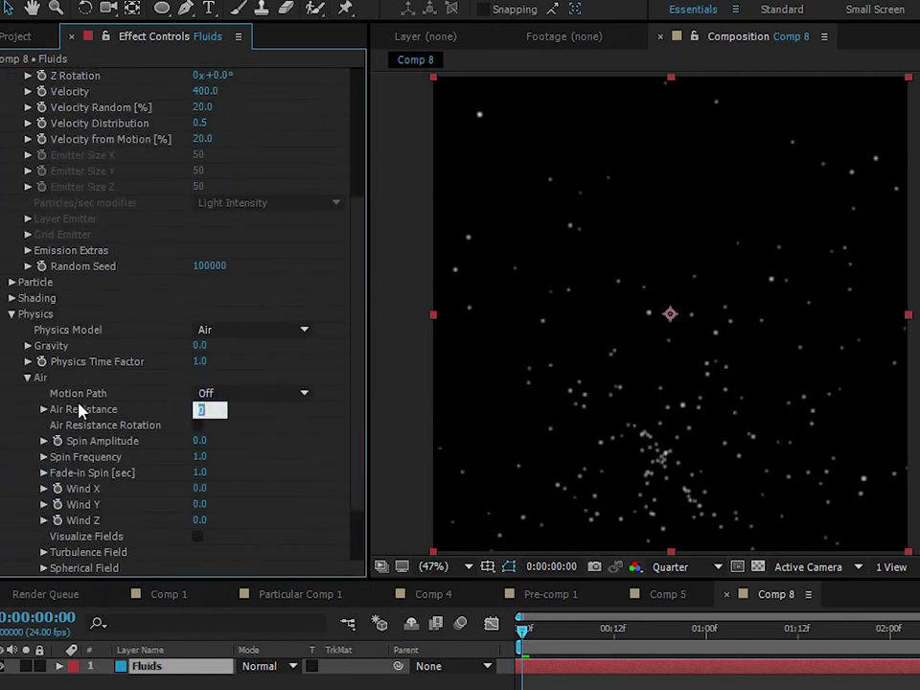
{"action": "left_click", "coordinate": [288, 413]}
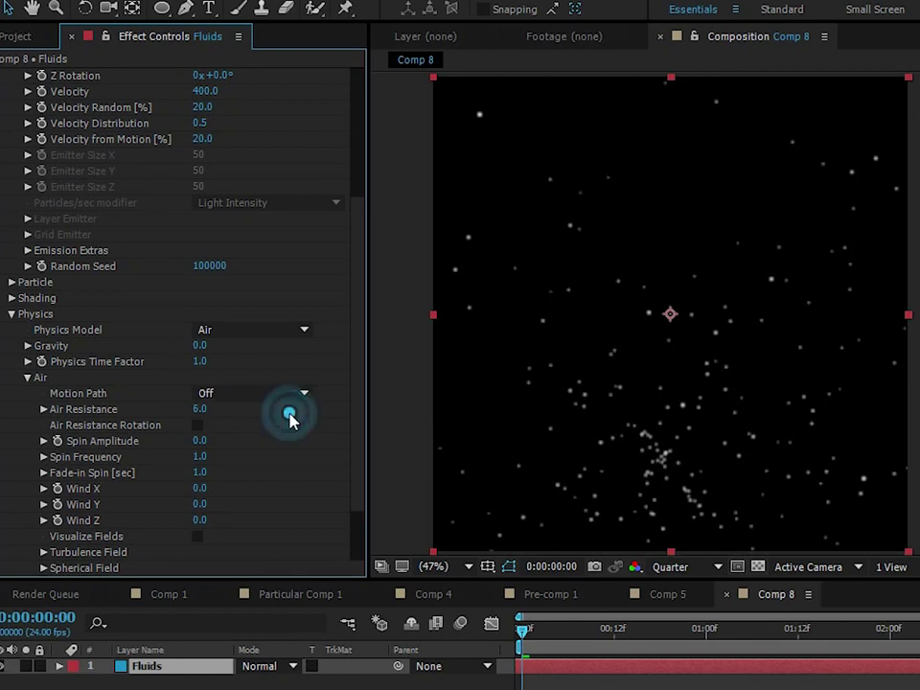
Step: Play back Comp 8 from the start to check how air resistance confines the particles
{"action": "left_click", "coordinate": [476, 682]}
{"action": "left_click_drag", "start_coordinate": [528, 640], "coordinate": [450, 648]}
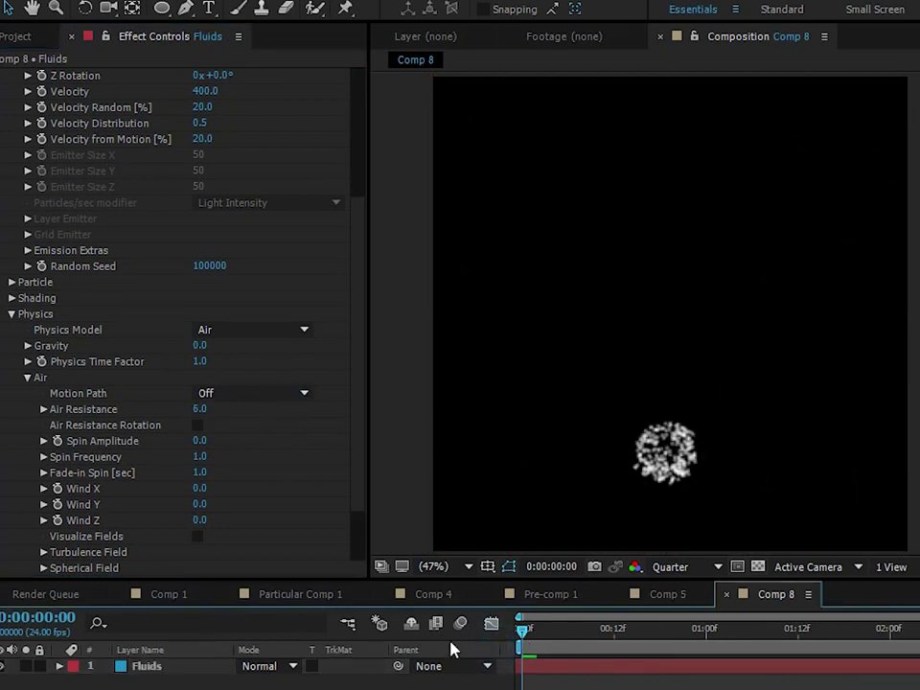
{"action": "key", "text": "space"}
{"action": "left_click", "coordinate": [585, 633]}
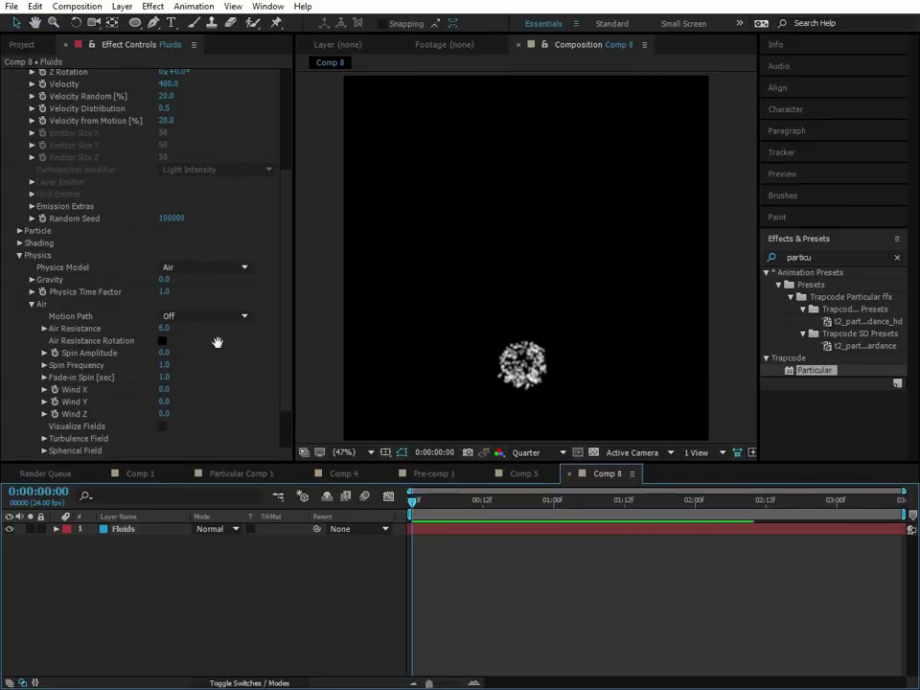
{"action": "key", "text": "space"}
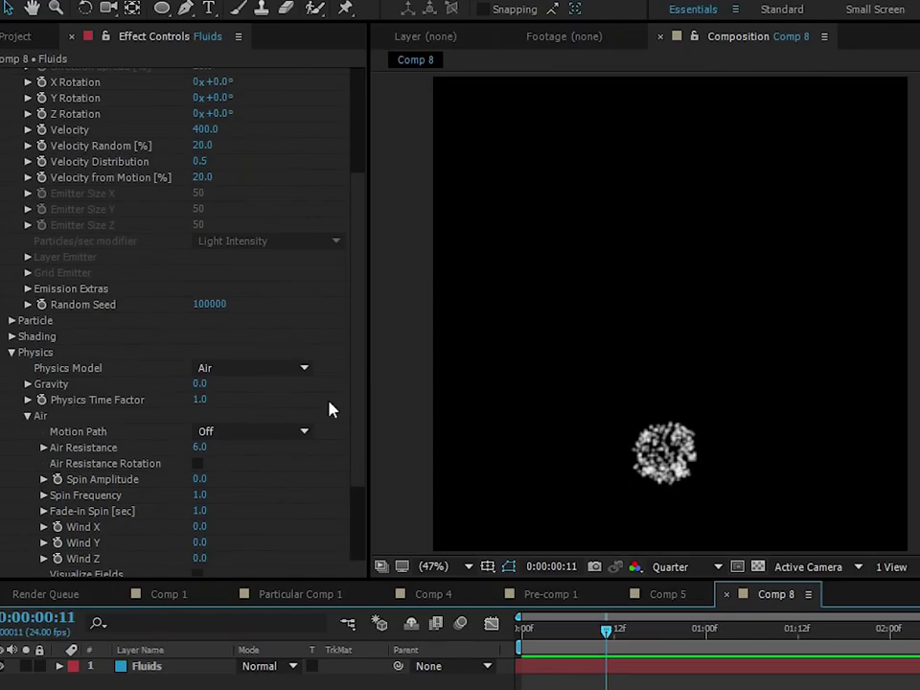
Step: Set Wind Y to -600 in the Air physics settings so the particles stream upward
{"action": "scroll", "coordinate": [172, 316], "scroll_direction": "down", "scroll_amount": 1}
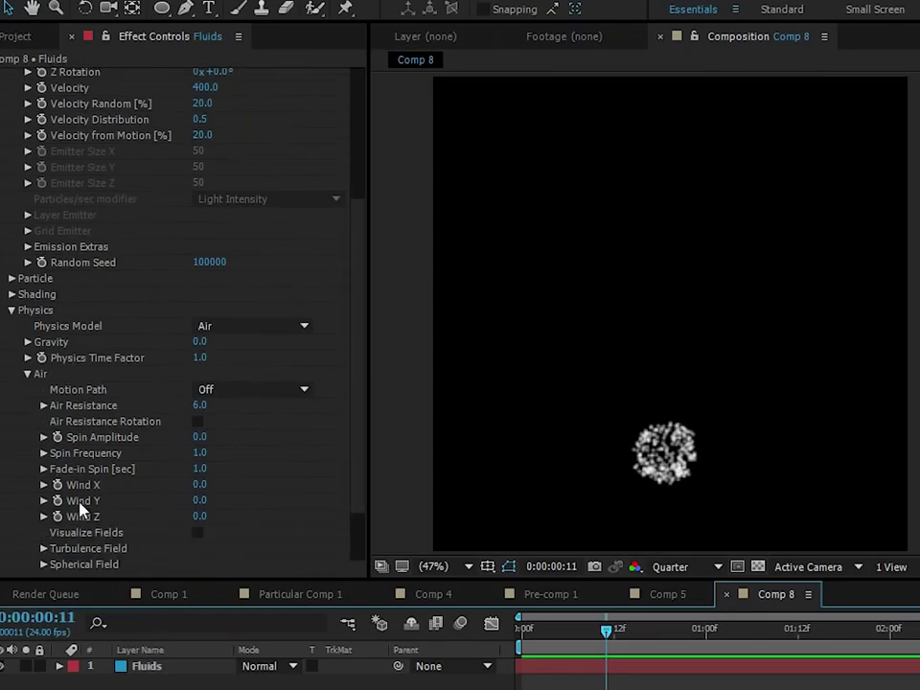
{"action": "left_click_drag", "start_coordinate": [201, 503], "coordinate": [103, 511]}
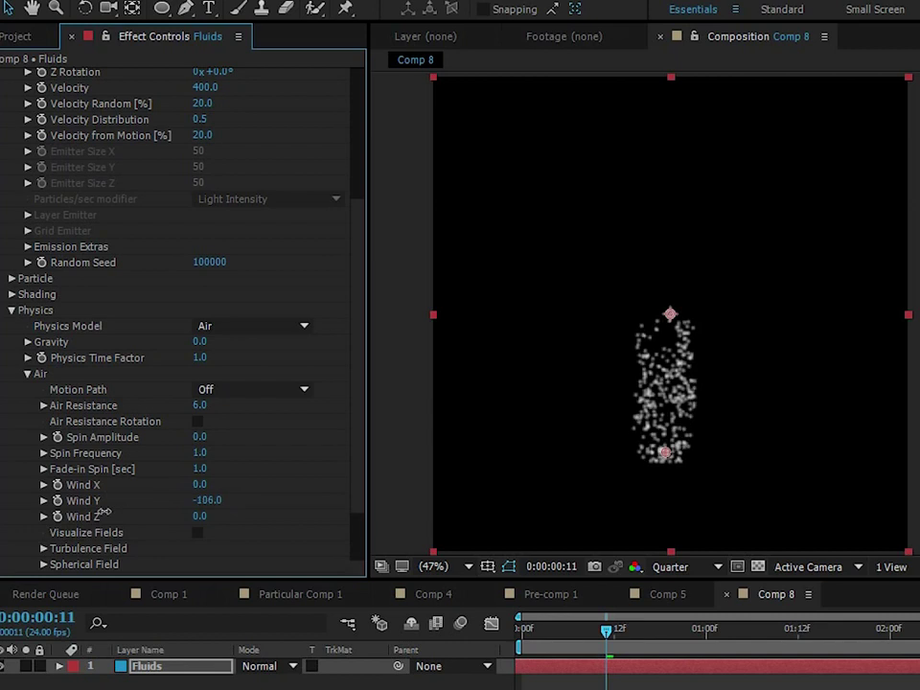
{"action": "left_click", "coordinate": [207, 500]}
{"action": "type", "text": "-"}
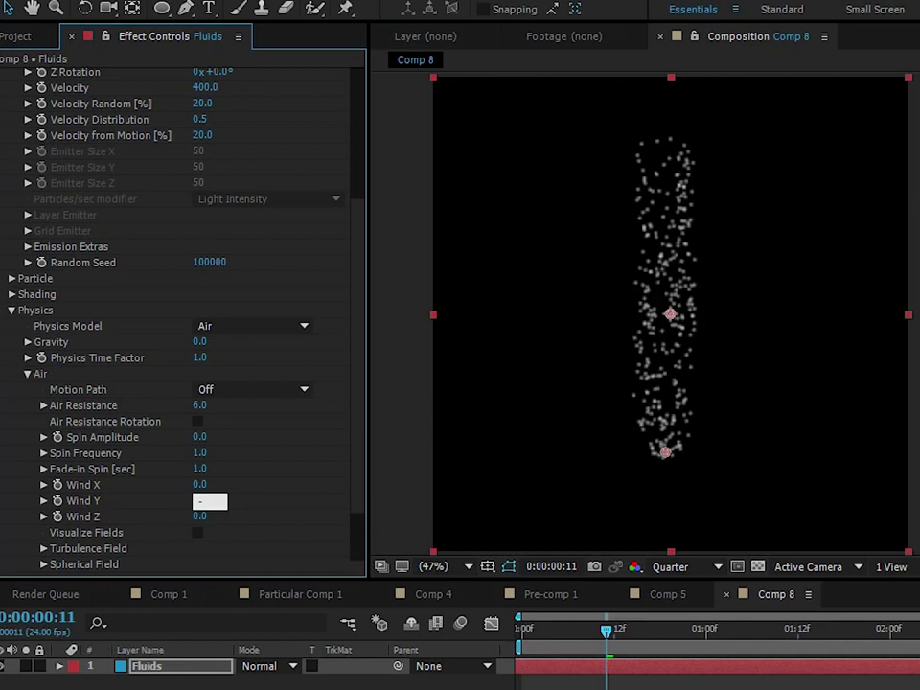
{"action": "type", "text": "-600"}
{"action": "left_click", "coordinate": [292, 496]}
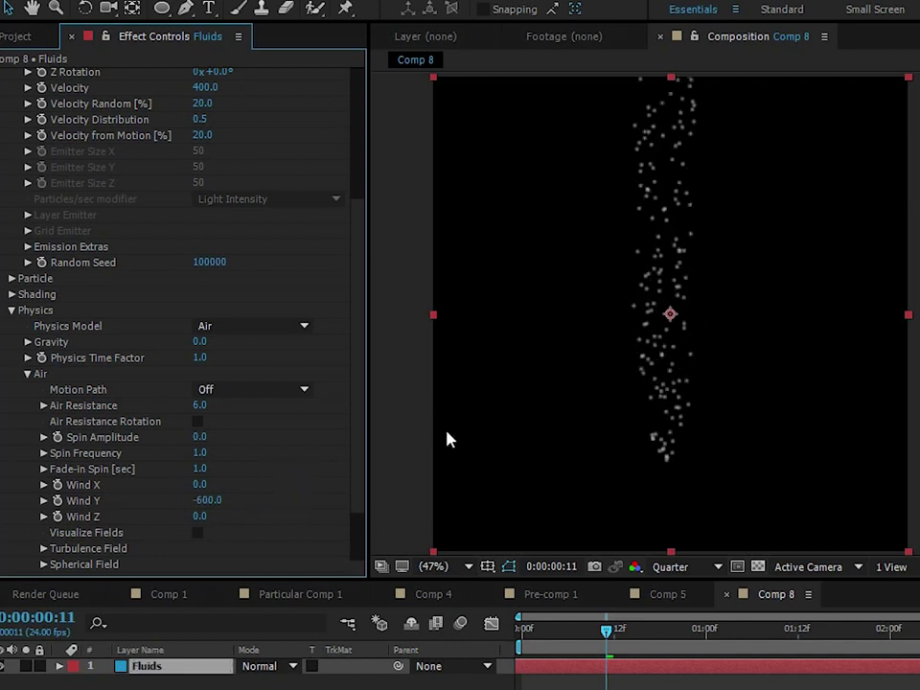
Step: Set the particle Life to 1 second
{"action": "scroll", "coordinate": [42, 223], "scroll_direction": "up", "scroll_amount": 5}
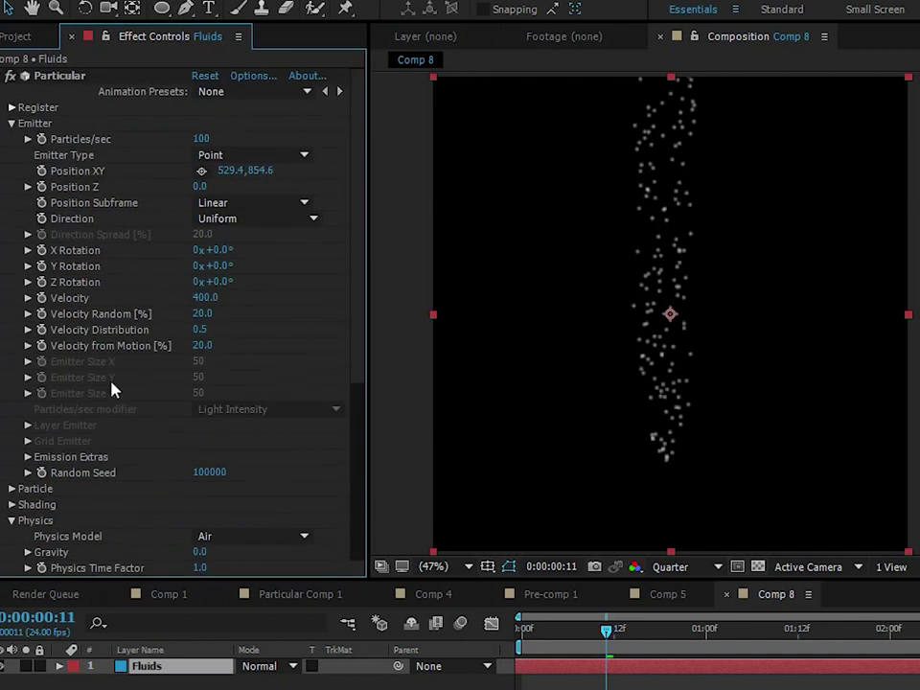
{"action": "left_click", "coordinate": [13, 489]}
{"action": "scroll", "coordinate": [96, 422], "scroll_direction": "down", "scroll_amount": 5}
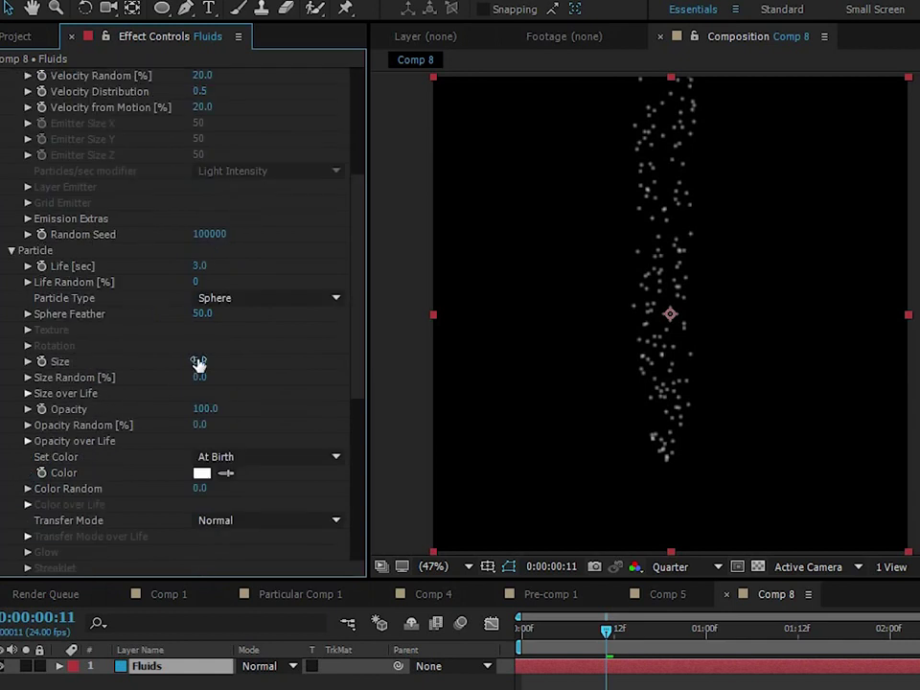
{"action": "left_click", "coordinate": [196, 266]}
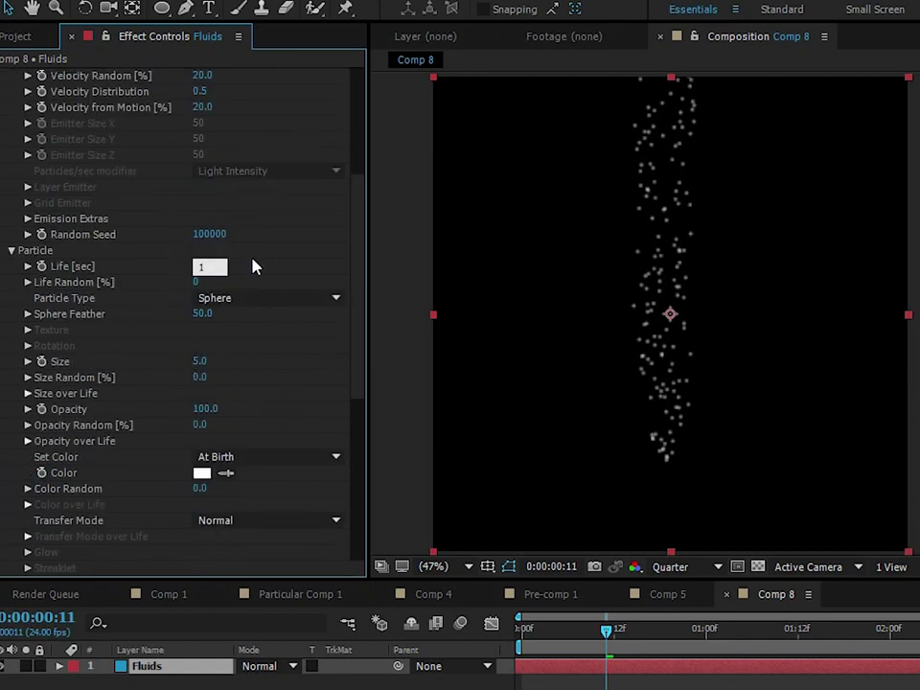
{"action": "key", "text": "Return"}
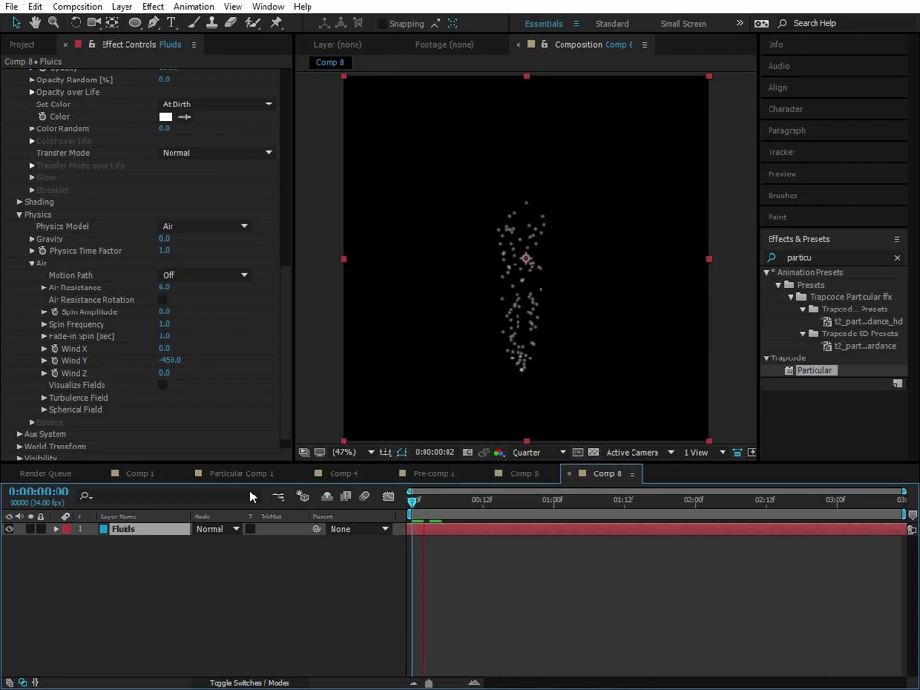
Step: Set the emitter's Particles/sec to 2000
{"action": "left_click_drag", "start_coordinate": [287, 283], "coordinate": [265, 147]}
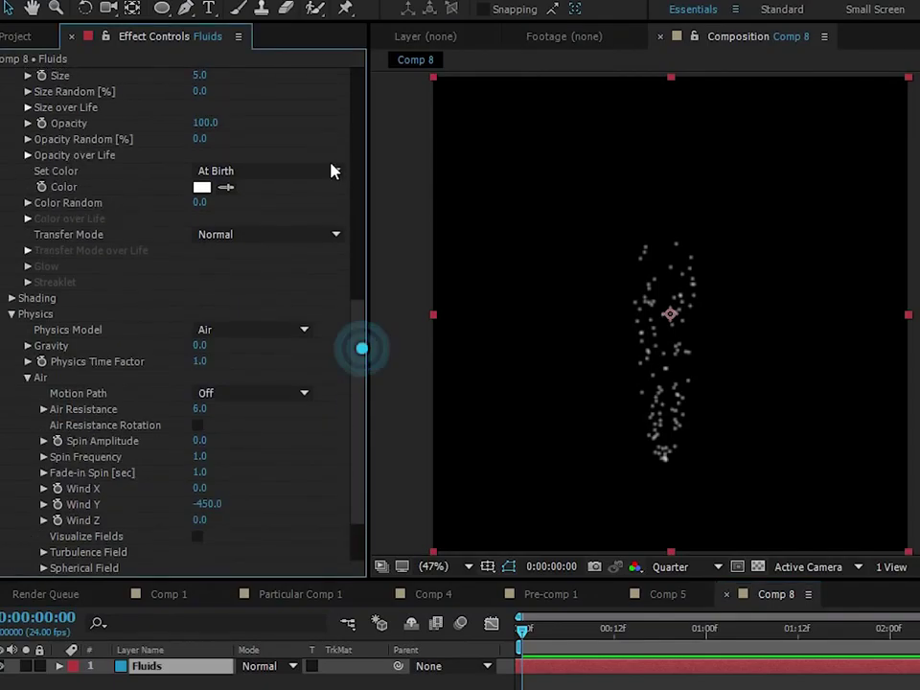
{"action": "left_click_drag", "start_coordinate": [333, 170], "coordinate": [323, 78]}
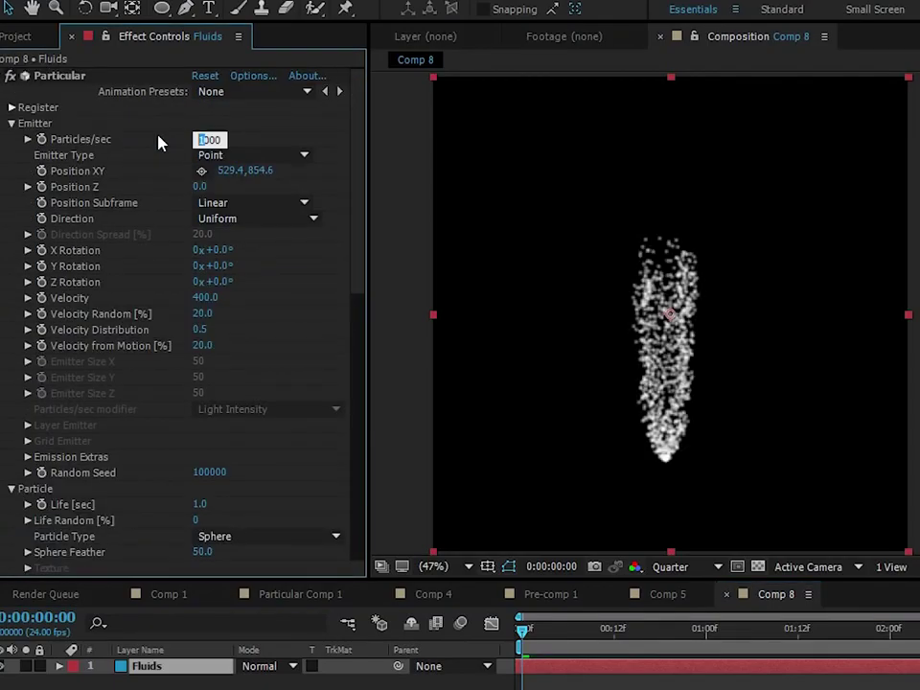
{"action": "type", "text": "2000"}
{"action": "left_click", "coordinate": [244, 118]}
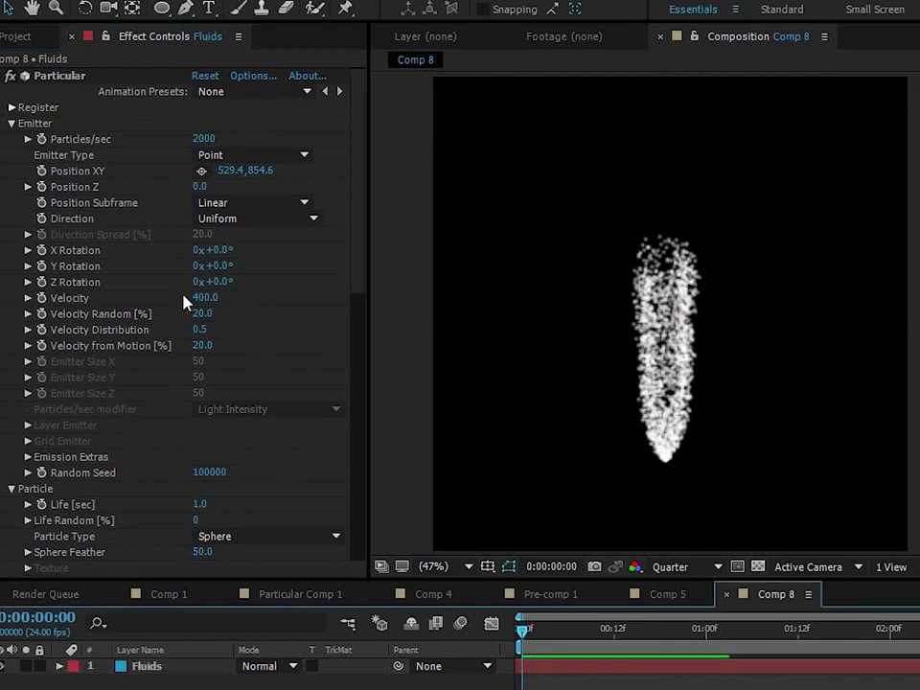
Step: Try emitter Velocity values of 560 and 0 to compare how wide the particle stream spreads
{"action": "left_click_drag", "start_coordinate": [205, 298], "coordinate": [359, 298]}
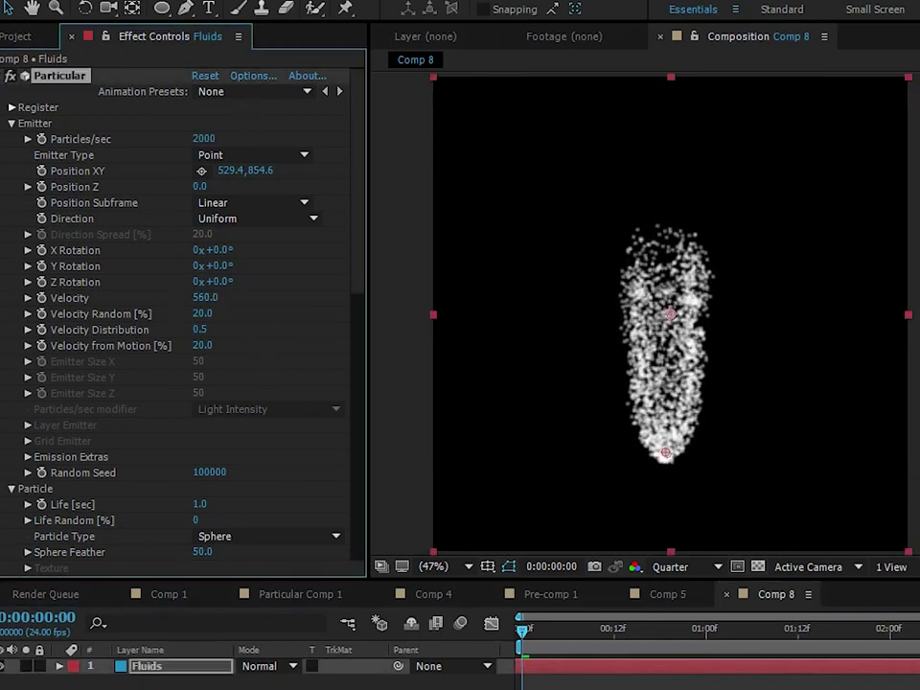
{"action": "scroll", "coordinate": [649, 474], "scroll_direction": "up", "scroll_amount": 3}
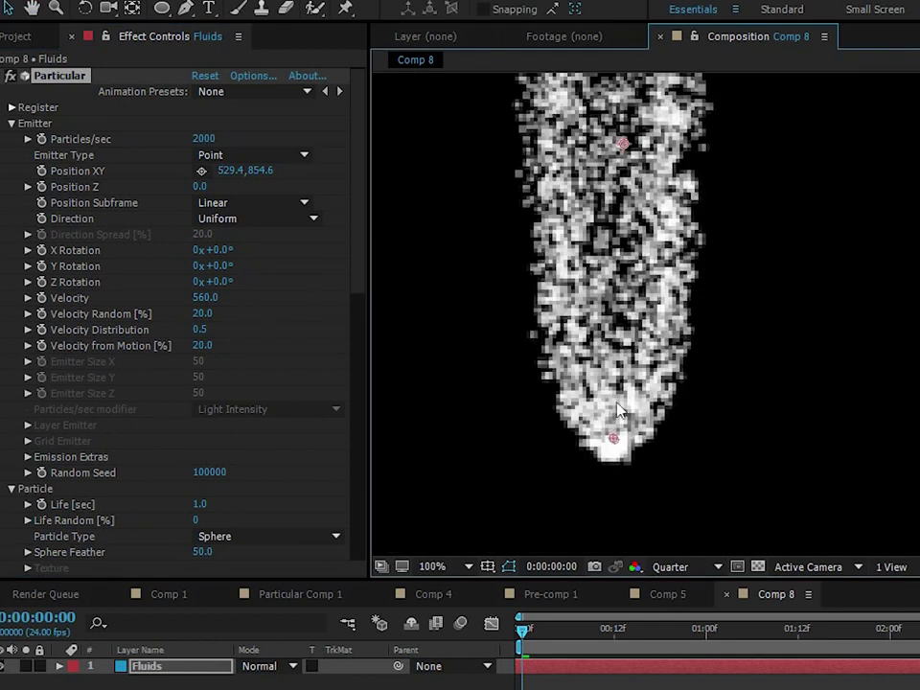
{"action": "left_click", "coordinate": [204, 297]}
{"action": "type", "text": "0"}
{"action": "key", "text": "Return"}
{"action": "scroll", "coordinate": [598, 328], "scroll_direction": "down", "scroll_amount": 2}
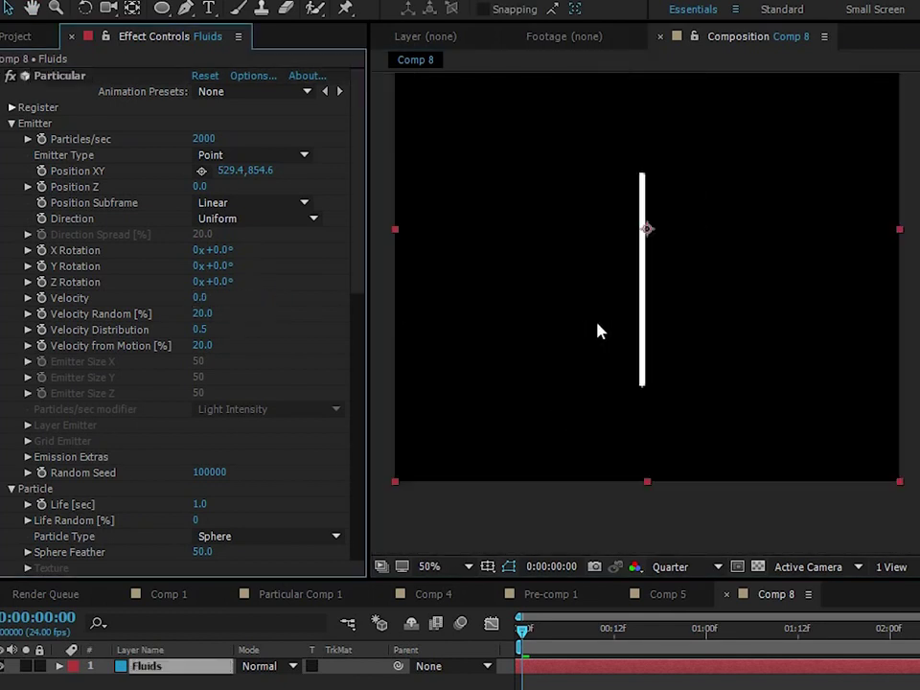
Step: Set the emitter Velocity to 450
{"action": "left_click_drag", "start_coordinate": [597, 329], "coordinate": [582, 371]}
{"action": "left_click_drag", "start_coordinate": [198, 301], "coordinate": [218, 297]}
{"action": "scroll", "coordinate": [286, 359], "scroll_direction": "down", "scroll_amount": 2}
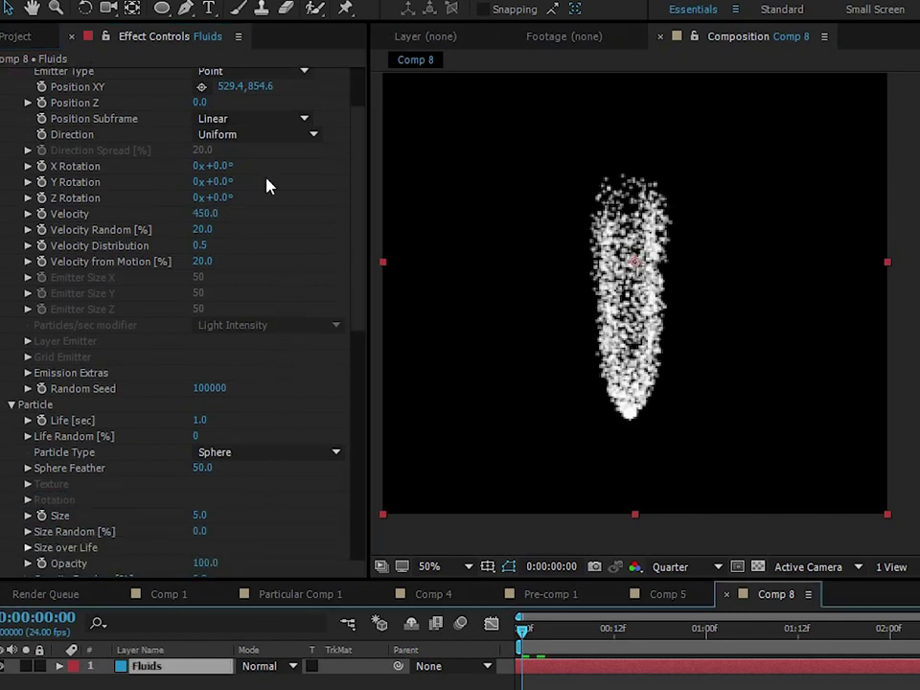
Step: Change the Emitter Type to Sphere and set Emitter Size Z to 0
{"action": "scroll", "coordinate": [266, 178], "scroll_direction": "up", "scroll_amount": 2}
{"action": "left_click", "coordinate": [192, 156]}
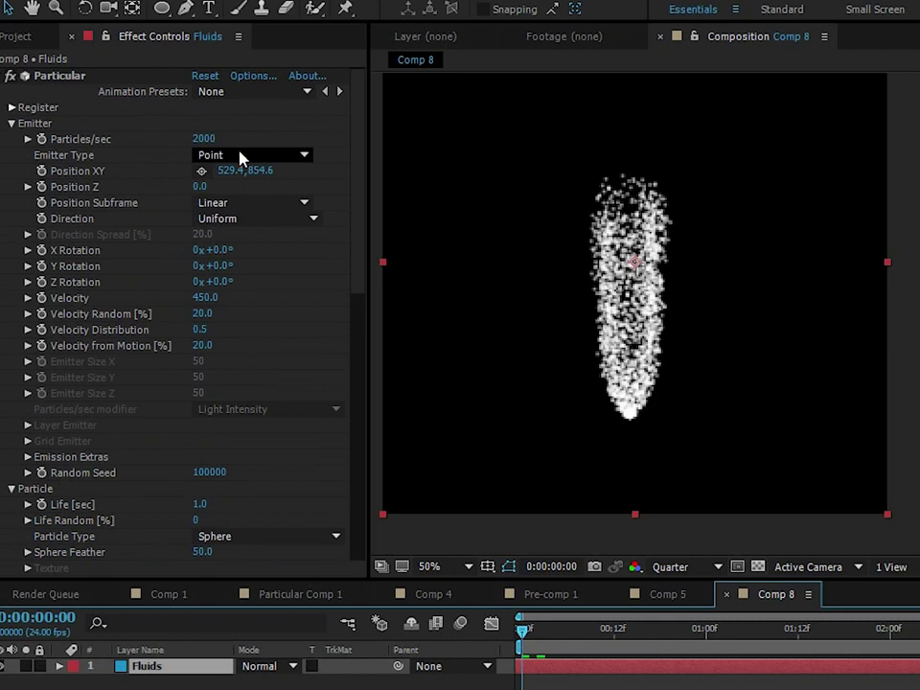
{"action": "left_click", "coordinate": [242, 214]}
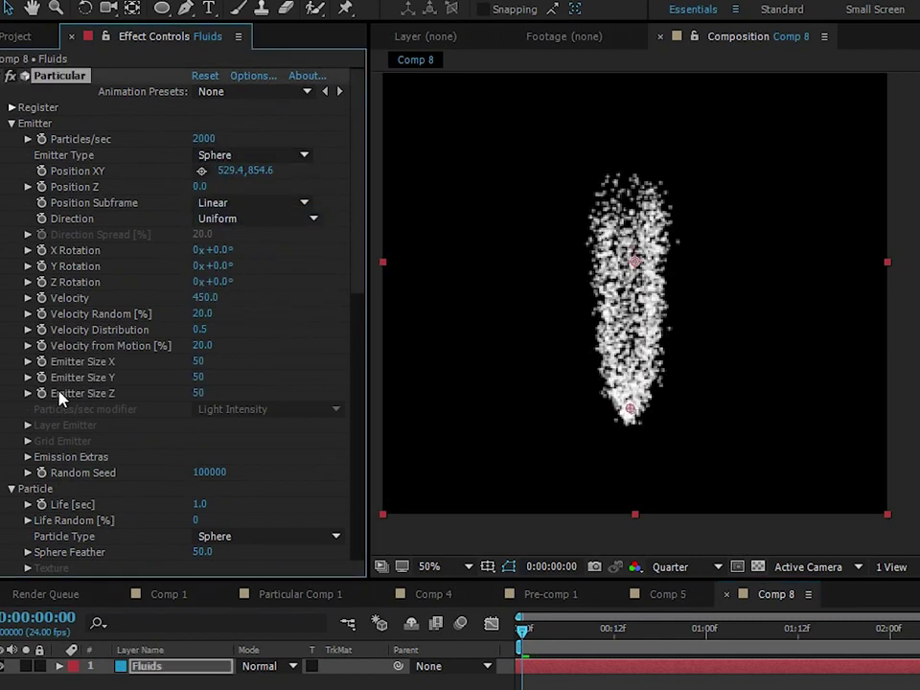
{"action": "left_click", "coordinate": [199, 393]}
{"action": "type", "text": "0"}
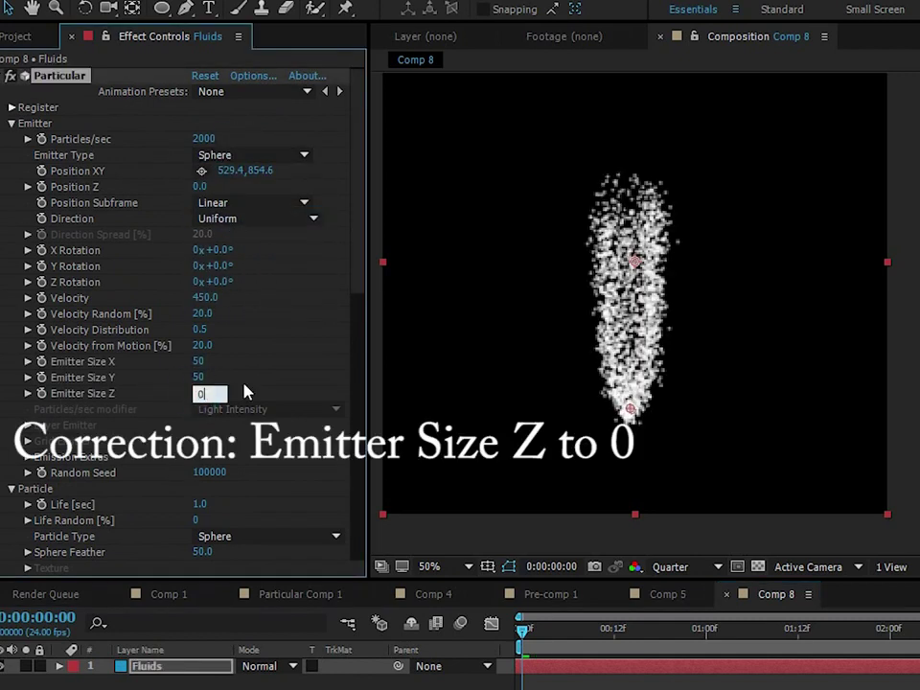
{"action": "key", "text": "Return"}
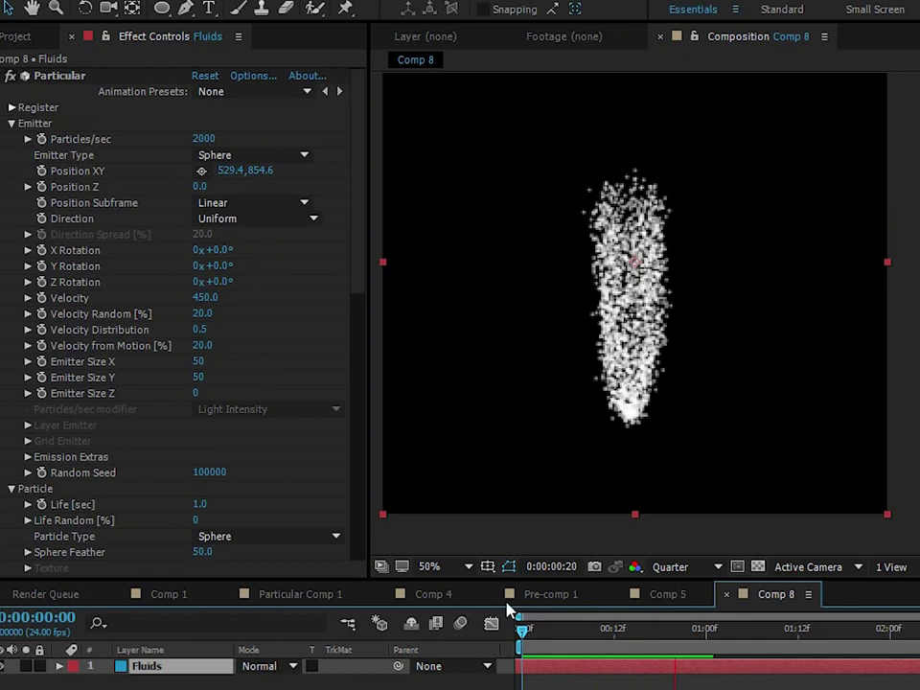
Step: Redraw the particles' Size over Life curve so it tapers from full size at birth to zero at death, and preview it
{"action": "scroll", "coordinate": [355, 373], "scroll_direction": "down", "scroll_amount": 5}
{"action": "scroll", "coordinate": [354, 374], "scroll_direction": "down", "scroll_amount": 1}
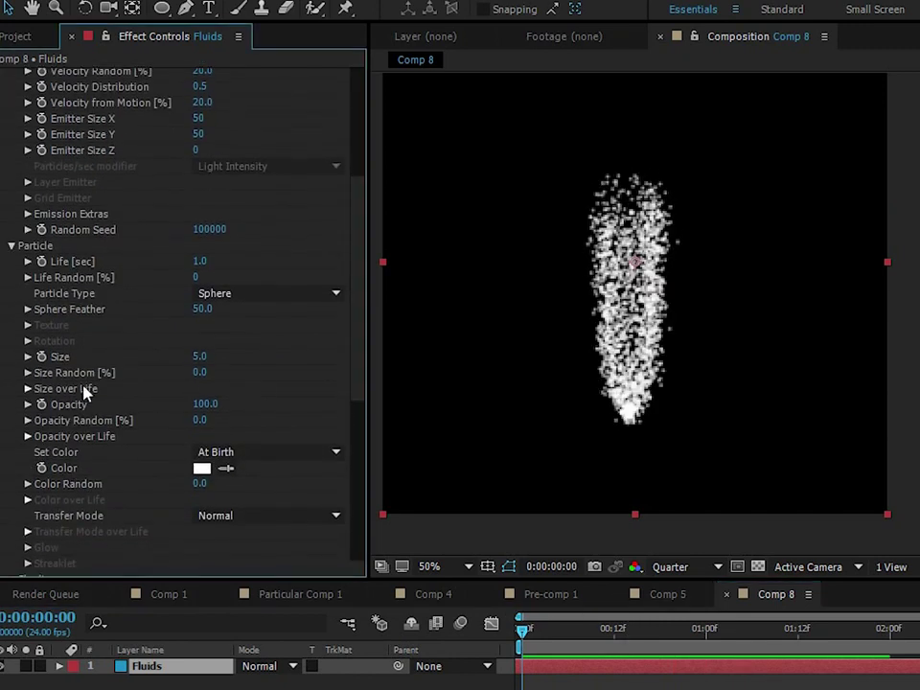
{"action": "left_click", "coordinate": [27, 388]}
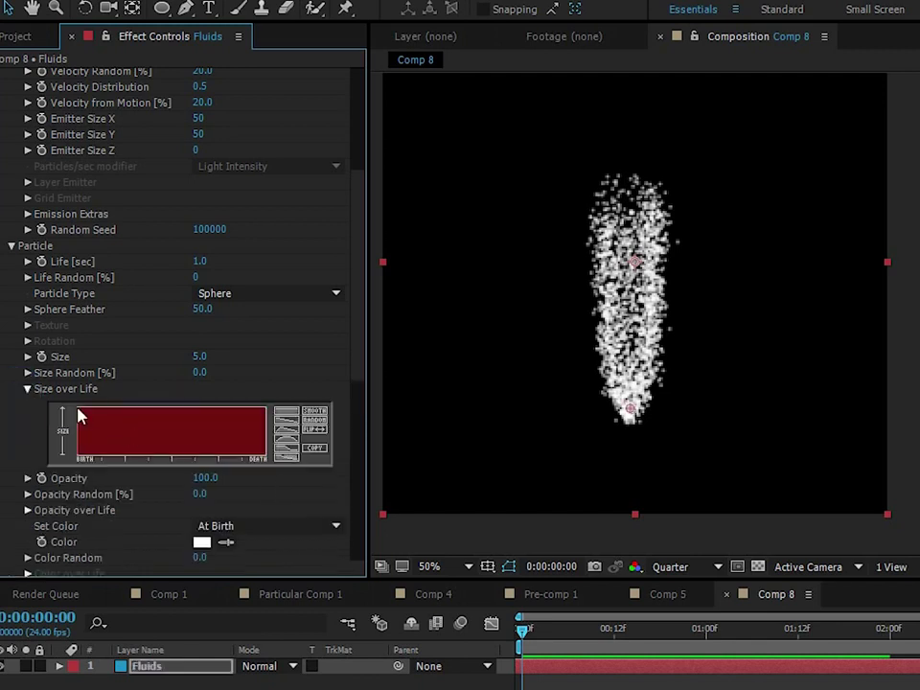
{"action": "mouse_move", "coordinate": [79, 412]}
{"action": "left_mouse_down"}
{"action": "mouse_move", "coordinate": [147, 413]}
{"action": "mouse_move", "coordinate": [228, 433]}
{"action": "mouse_move", "coordinate": [288, 463]}
{"action": "mouse_move", "coordinate": [312, 456]}
{"action": "left_mouse_up"}
{"action": "key", "text": "space"}
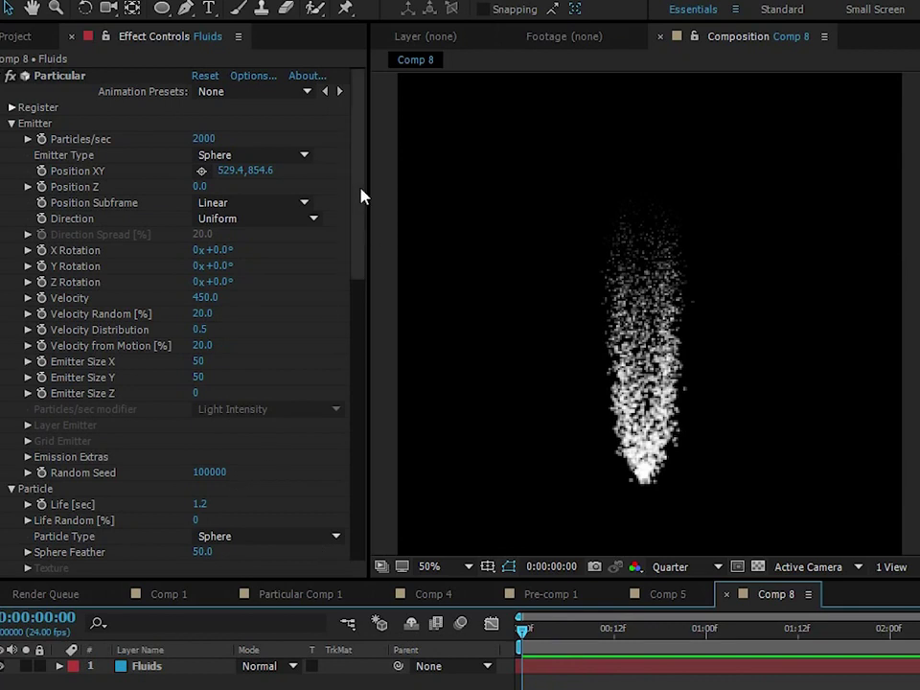
Step: Set Affect Position to 221 in the Turbulence Field of Particular's Air physics
{"action": "left_click_drag", "start_coordinate": [361, 197], "coordinate": [339, 381]}
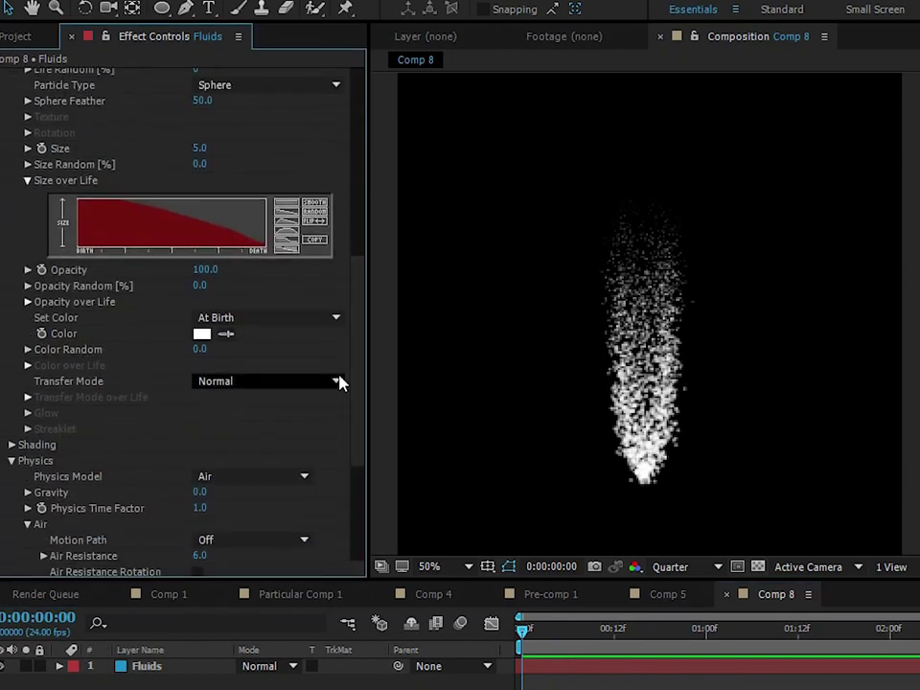
{"action": "scroll", "coordinate": [58, 441], "scroll_direction": "down", "scroll_amount": 5}
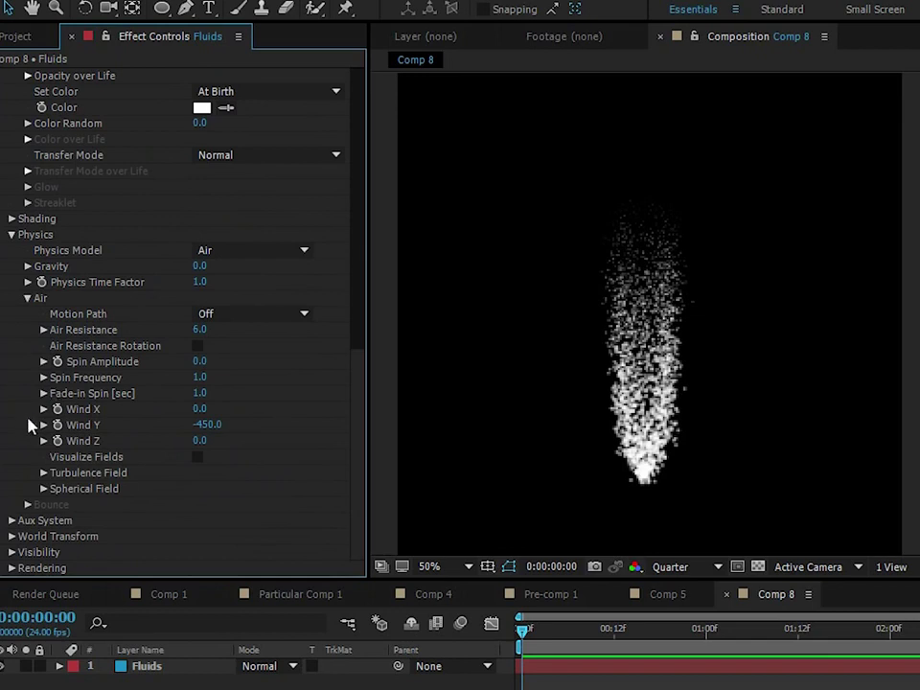
{"action": "left_click", "coordinate": [43, 471]}
{"action": "scroll", "coordinate": [115, 457], "scroll_direction": "down", "scroll_amount": 3}
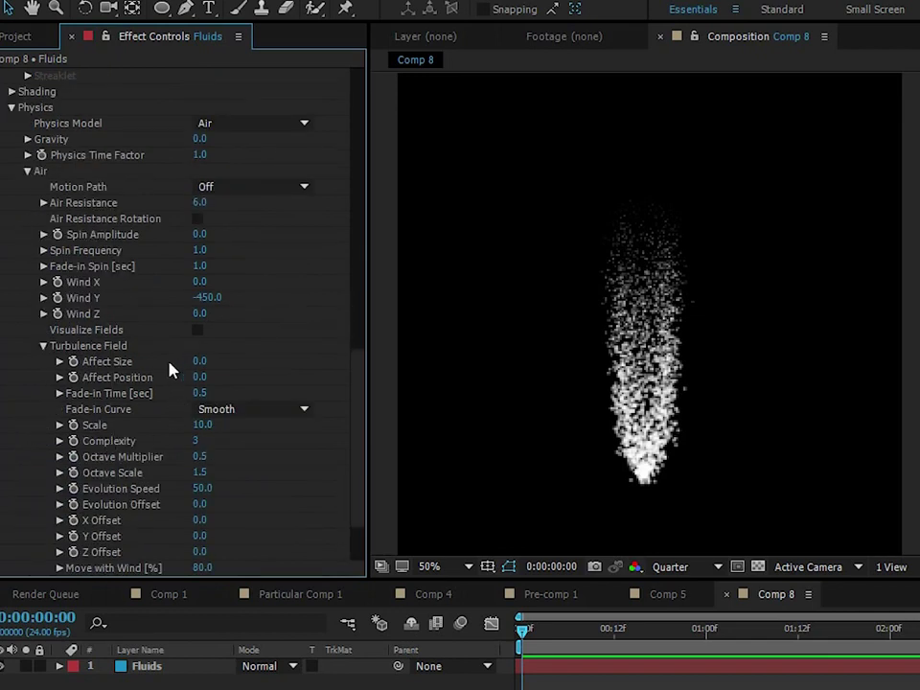
{"action": "left_click_drag", "start_coordinate": [201, 375], "coordinate": [317, 223]}
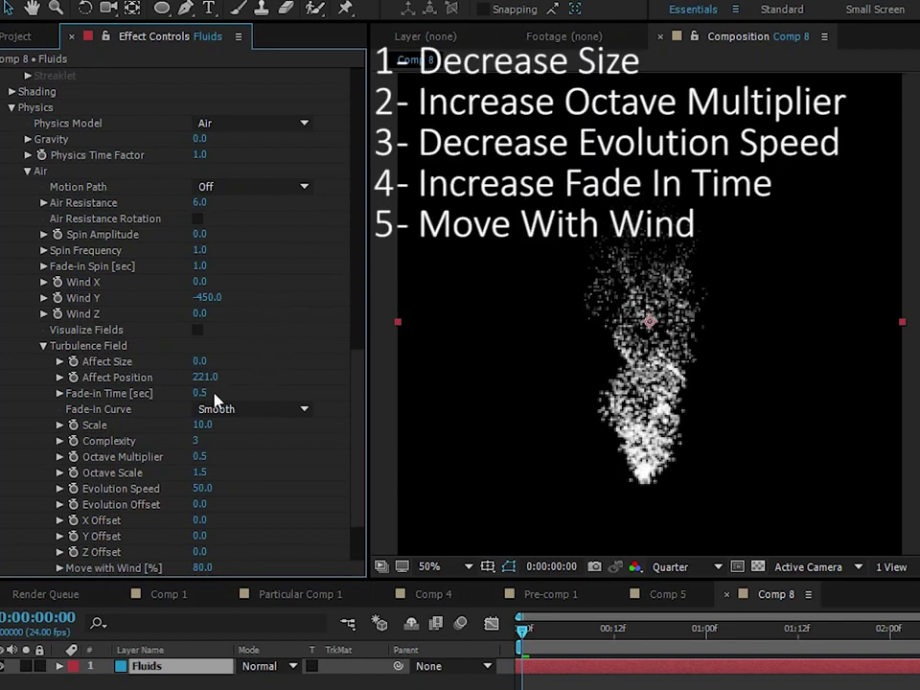
Step: Set the Turbulence Field's Scale to 6 and its Octave Multiplier to 1.8
{"action": "left_click", "coordinate": [199, 428]}
{"action": "left_click", "coordinate": [285, 428]}
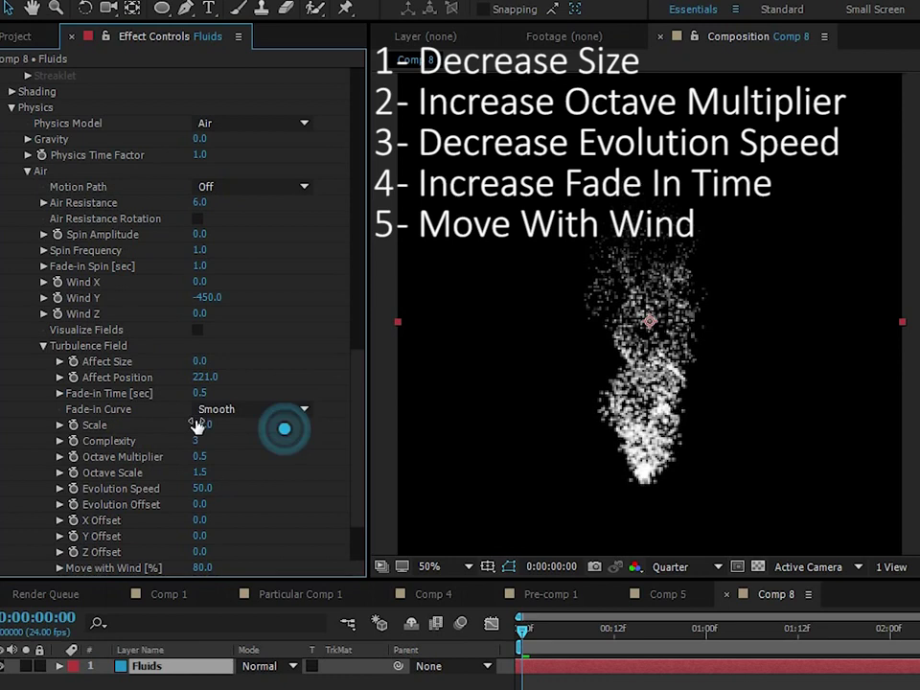
{"action": "left_click", "coordinate": [203, 424]}
{"action": "type", "text": "6"}
{"action": "left_click", "coordinate": [276, 428]}
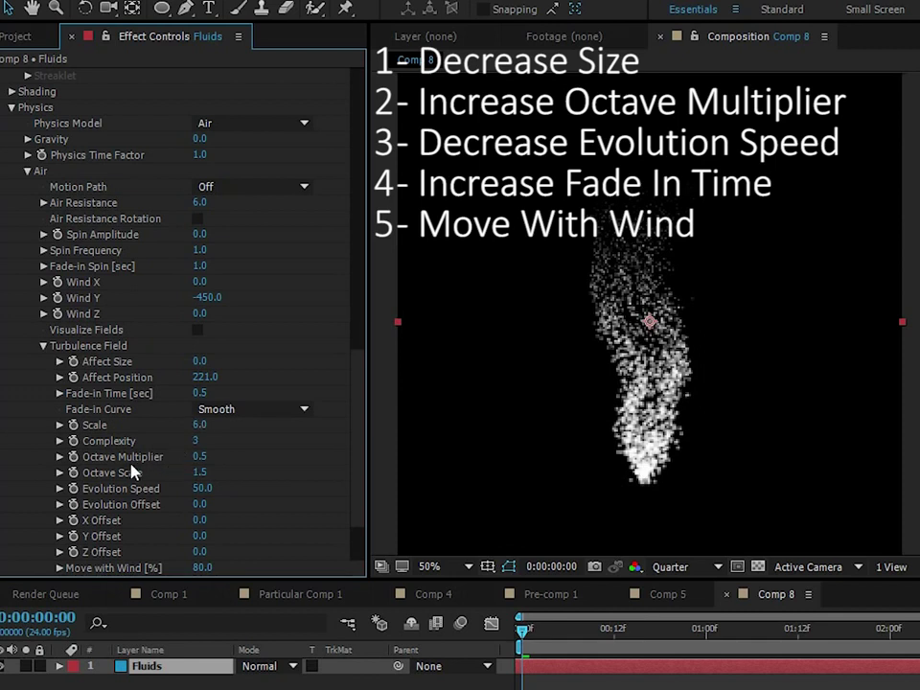
{"action": "left_click", "coordinate": [203, 458]}
{"action": "type", "text": "1"}
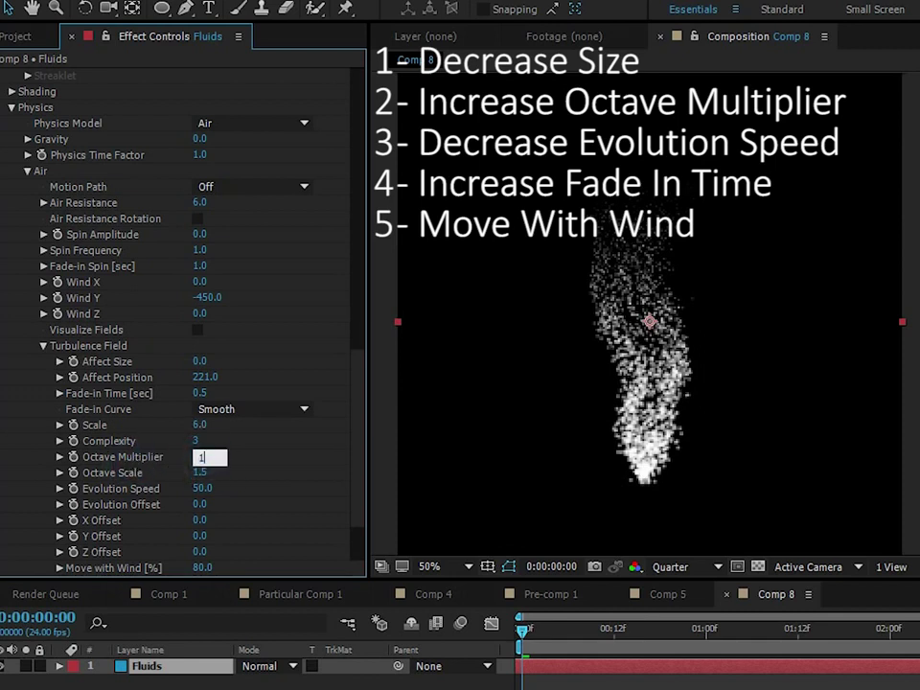
{"action": "type", "text": ".8"}
{"action": "left_click", "coordinate": [263, 442]}
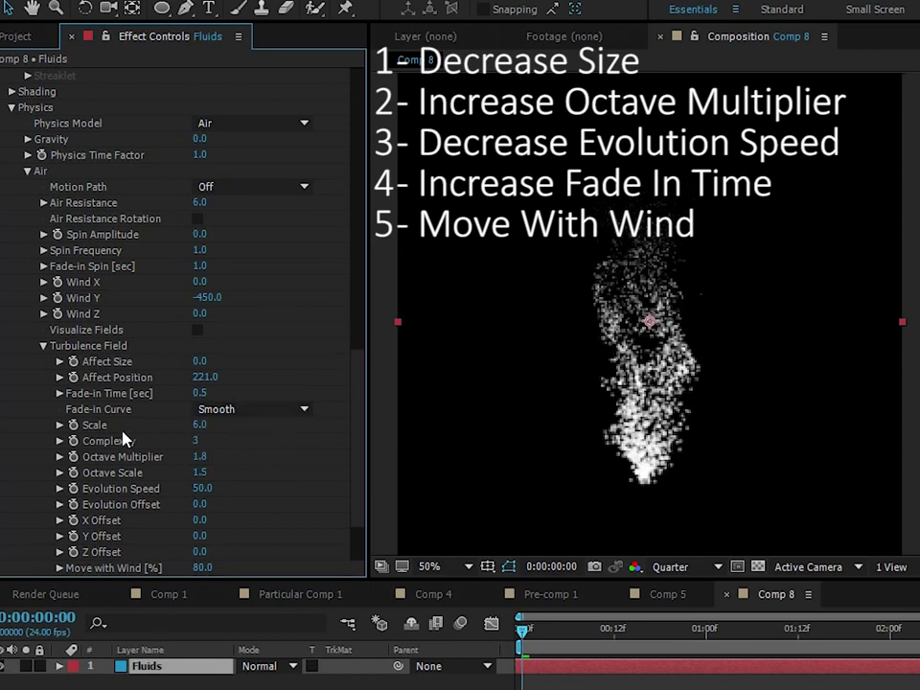
Step: Set the turbulence Evolution Speed to 25 and the Fade-in Time to 0.7 seconds
{"action": "left_click", "coordinate": [203, 487]}
{"action": "type", "text": "25"}
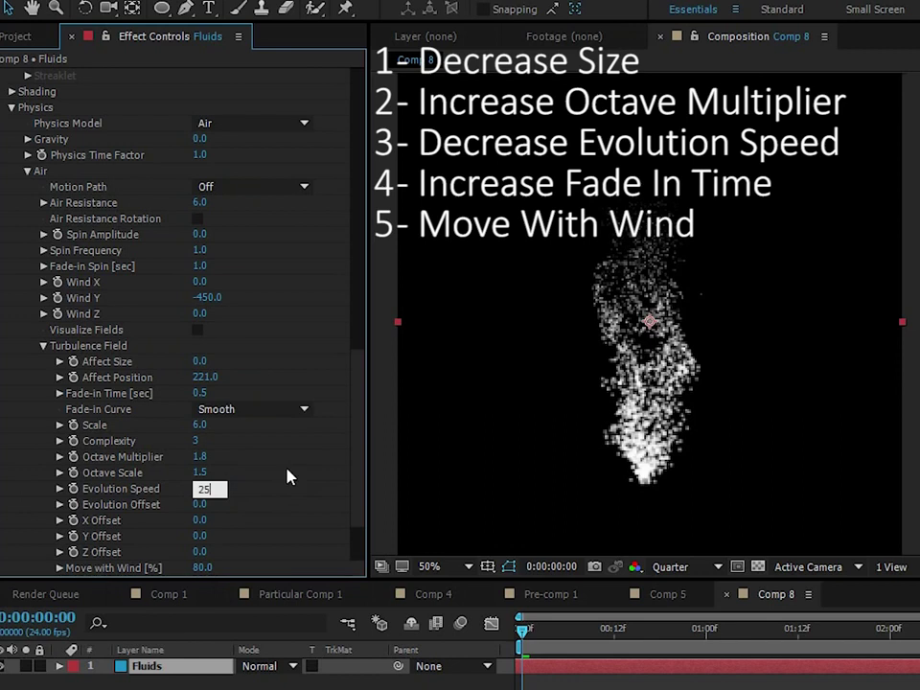
{"action": "left_click", "coordinate": [286, 464]}
{"action": "left_click", "coordinate": [204, 391]}
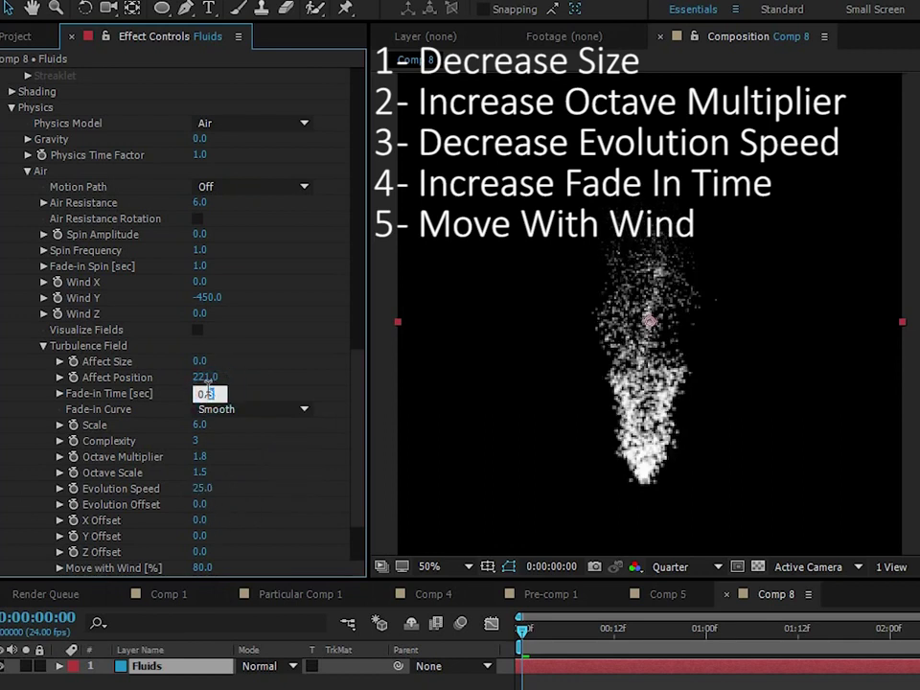
{"action": "left_click", "coordinate": [286, 384]}
{"action": "scroll", "coordinate": [191, 526], "scroll_direction": "down", "scroll_amount": 1}
{"action": "left_click", "coordinate": [200, 525]}
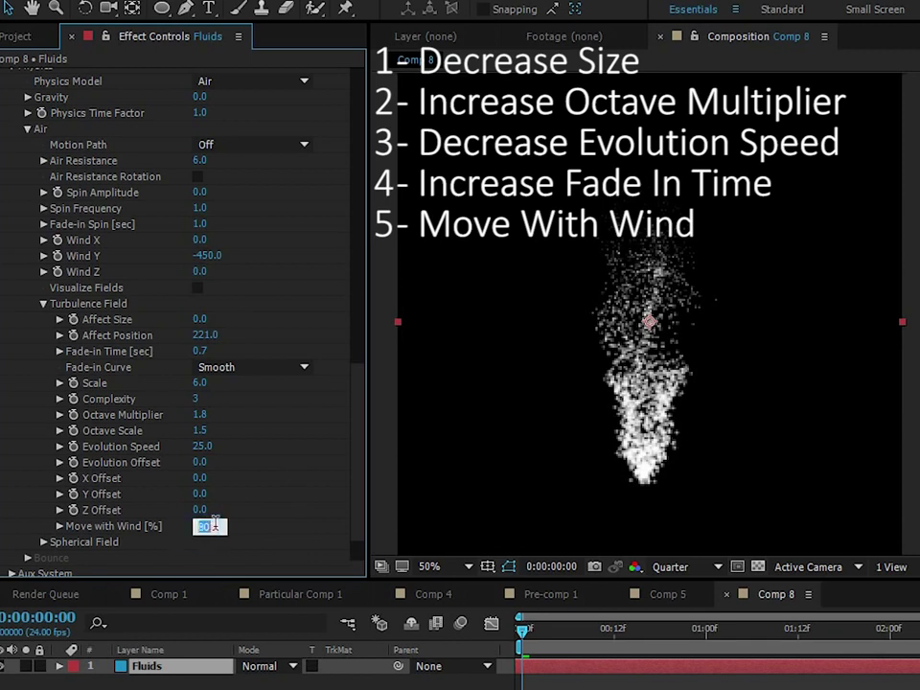
{"action": "type", "text": "10"}
{"action": "left_click", "coordinate": [250, 517]}
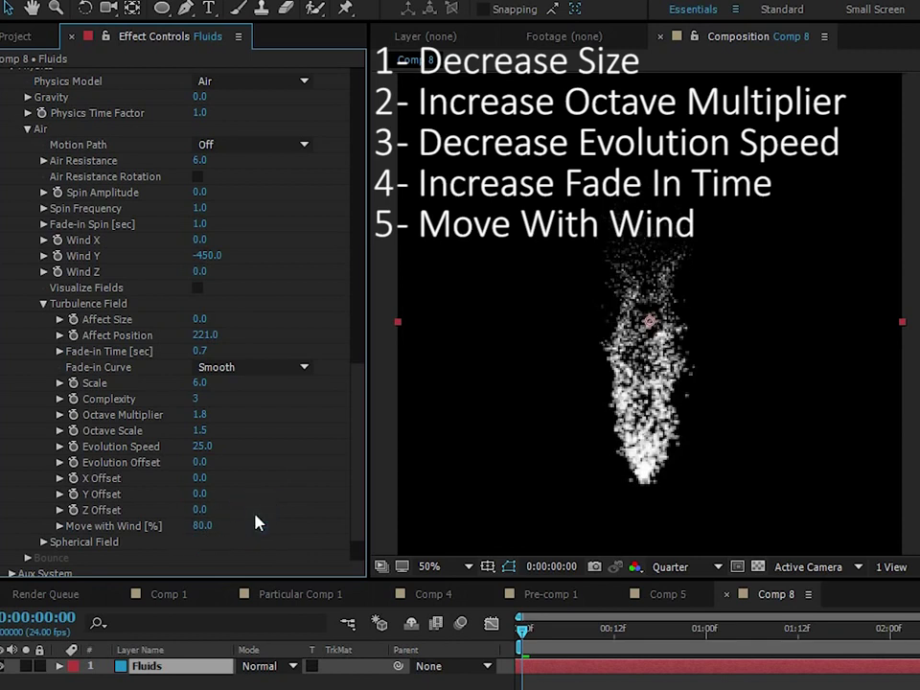
{"action": "key", "text": "ctrl+z"}
Step: Set the turbulence Move with Wind to 100% and preview the motion, leaving the playhead at frame 5
{"action": "left_click", "coordinate": [202, 526]}
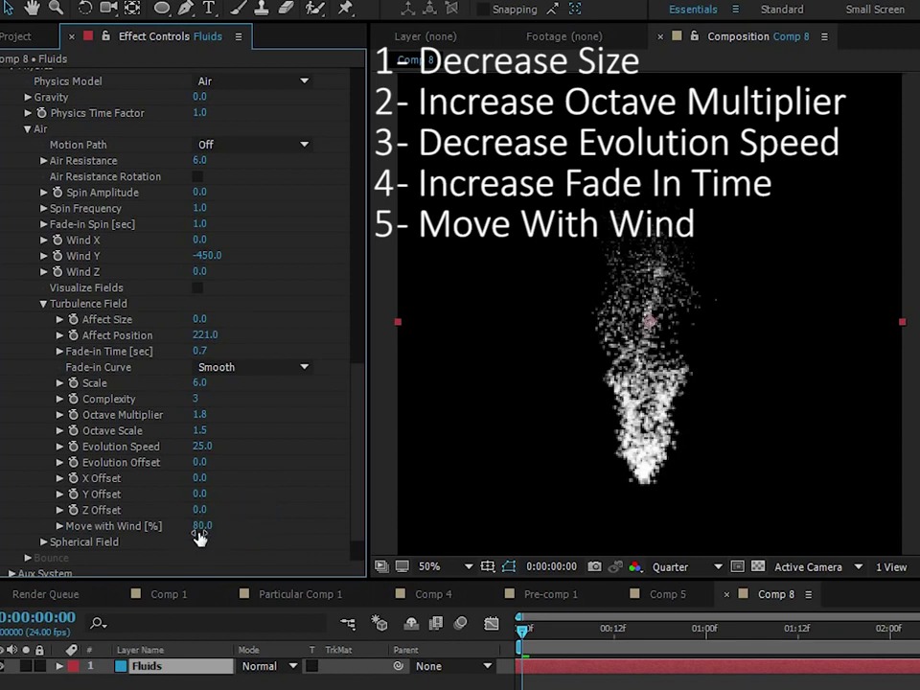
{"action": "type", "text": "100"}
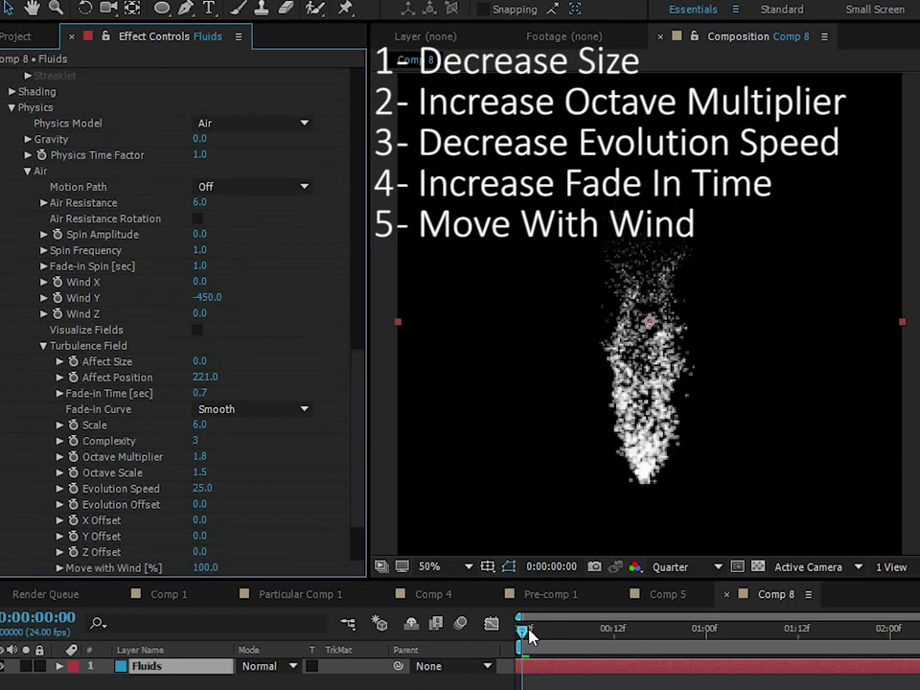
{"action": "key", "text": "space"}
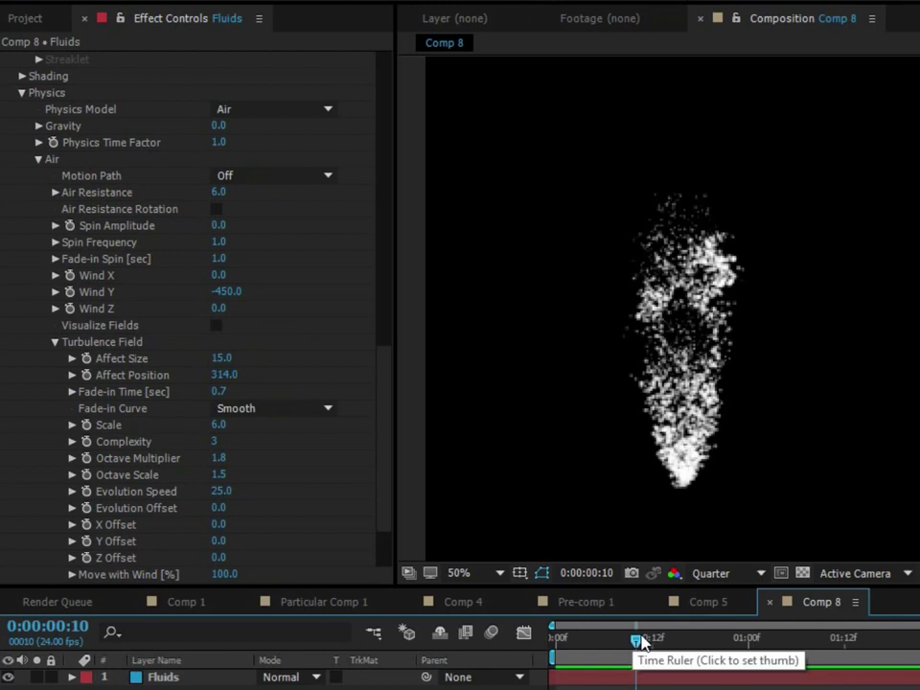
{"action": "left_click", "coordinate": [599, 628]}
{"action": "key", "text": "space"}
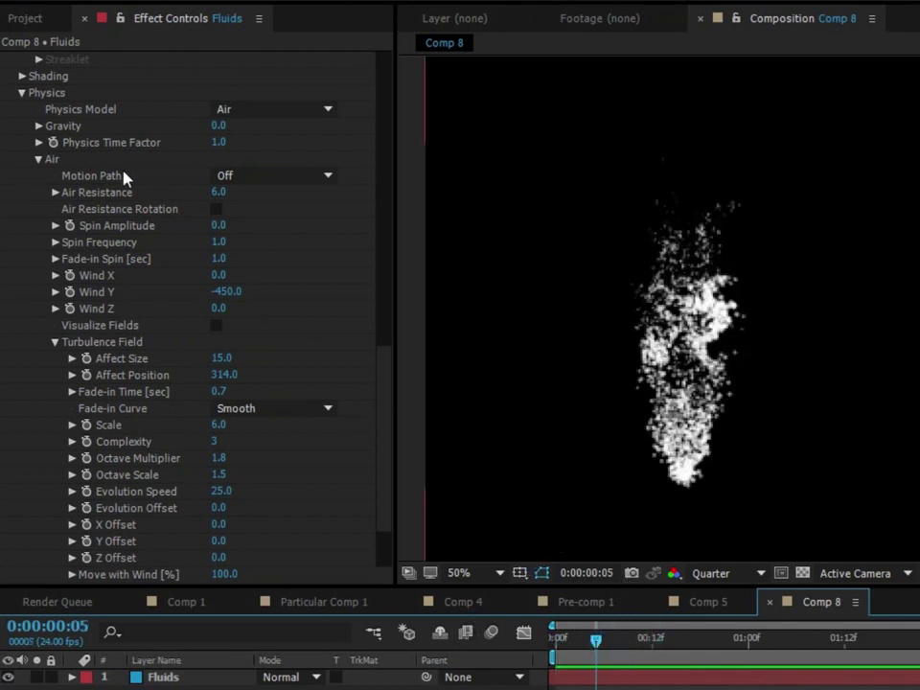
Step: Collapse the Particular settings and add the CC Vector Blur effect below Particular on the Fluids layer
{"action": "scroll", "coordinate": [58, 144], "scroll_direction": "up", "scroll_amount": 15}
{"action": "left_click", "coordinate": [6, 54]}
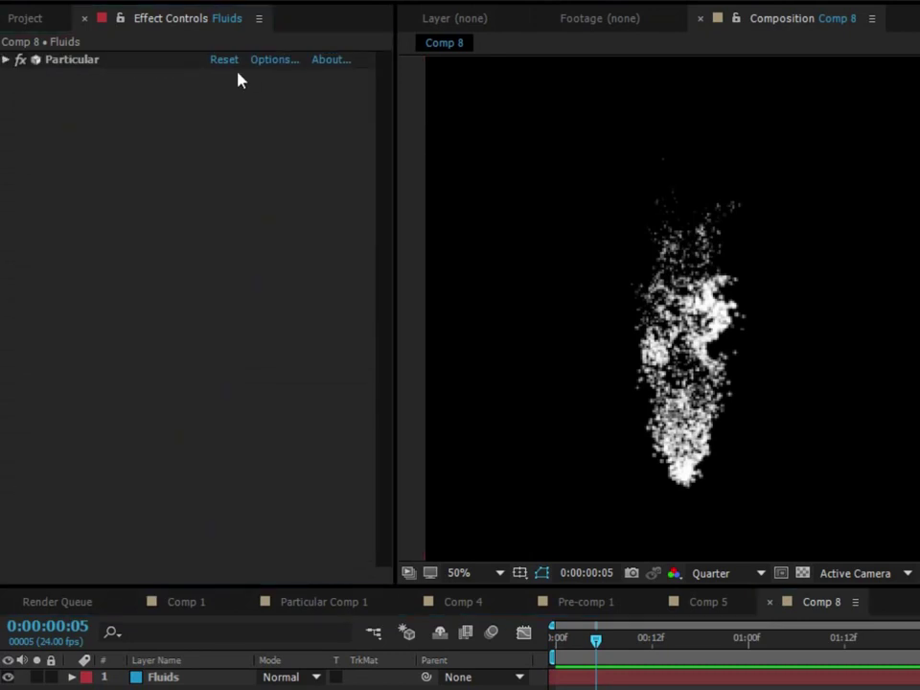
{"action": "left_click_drag", "start_coordinate": [237, 74], "coordinate": [97, 178]}
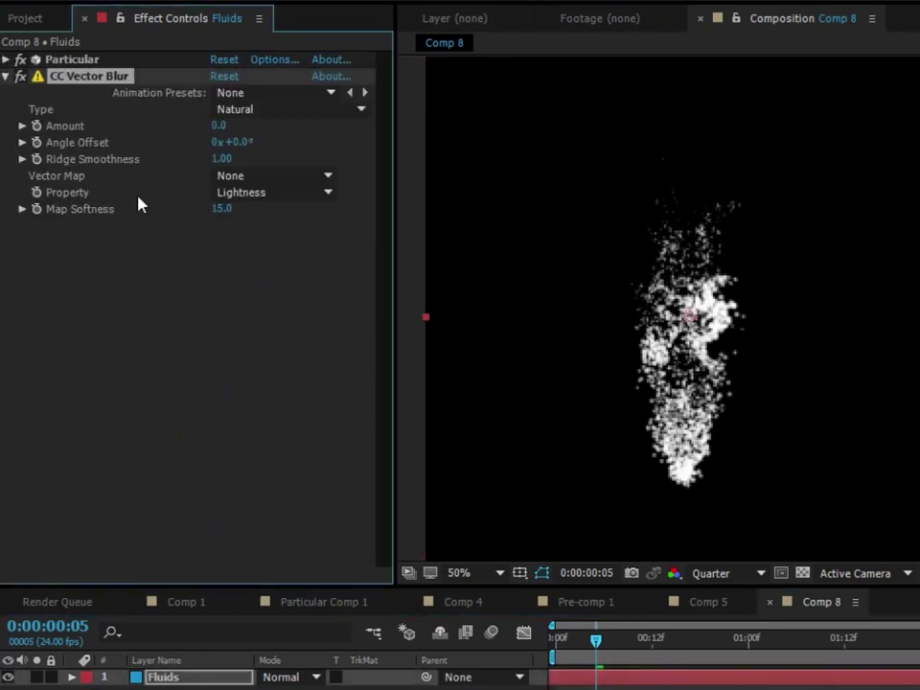
{"action": "left_click", "coordinate": [146, 257]}
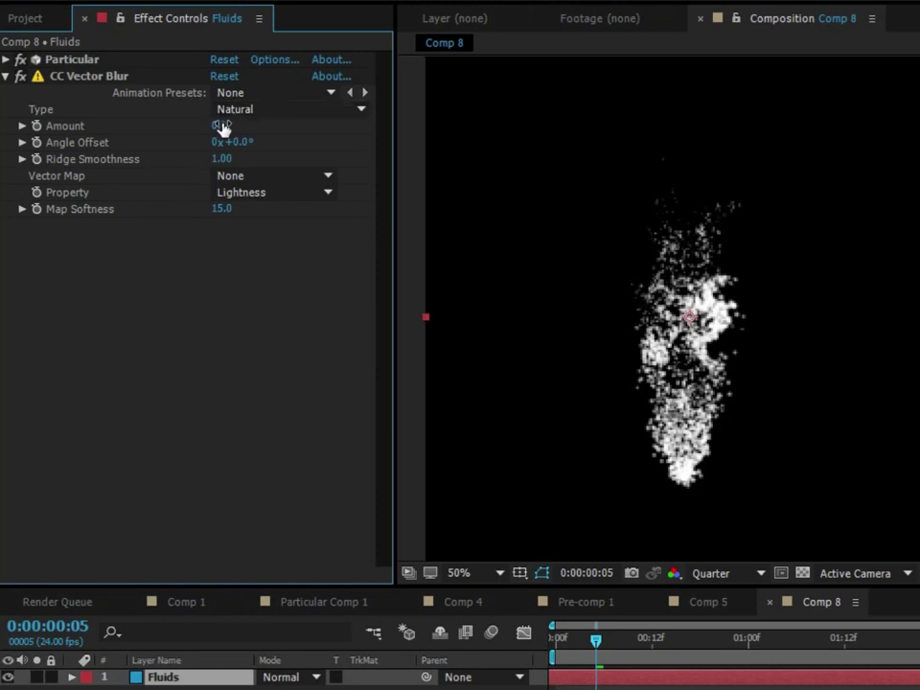
Step: Set the CC Vector Blur Amount to 33 and its Type to Direction Fading
{"action": "left_click_drag", "start_coordinate": [221, 127], "coordinate": [249, 116]}
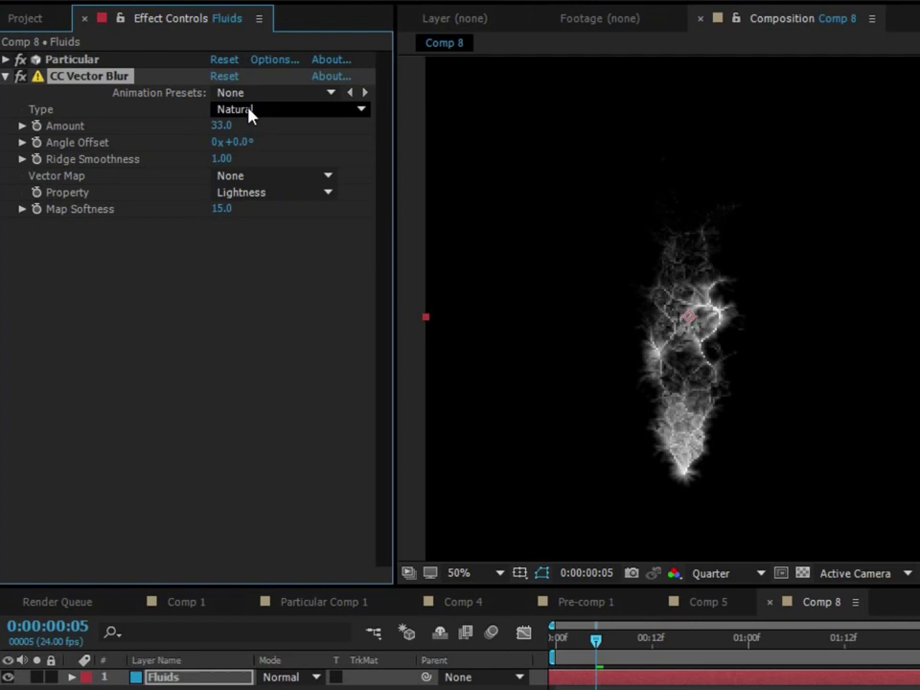
{"action": "left_click", "coordinate": [249, 113]}
{"action": "left_click", "coordinate": [268, 230]}
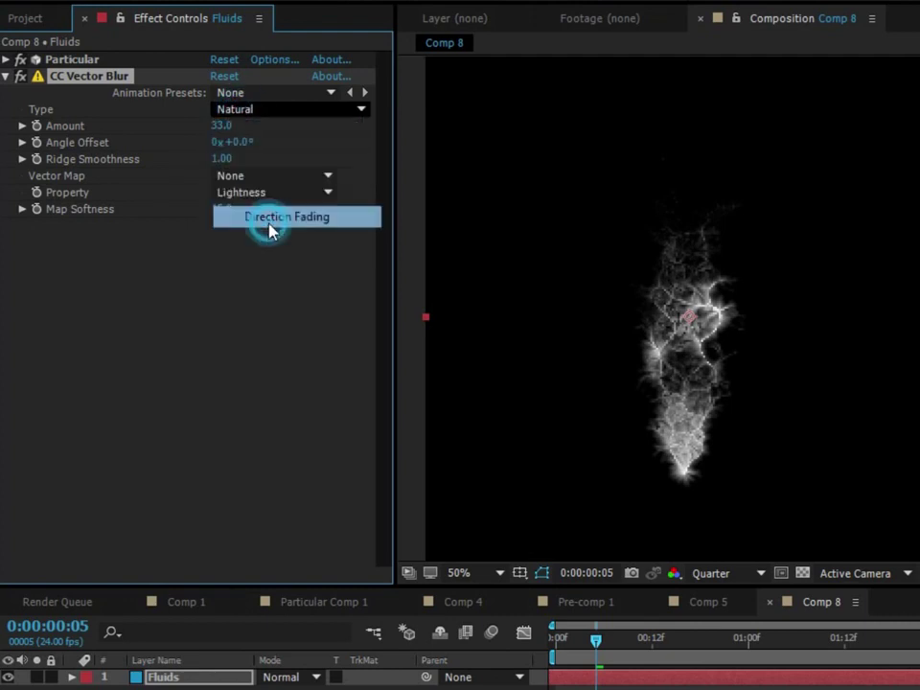
Step: Set the CC Vector Blur Amount to 55 and its Angle Offset to 180°
{"action": "left_click", "coordinate": [239, 323]}
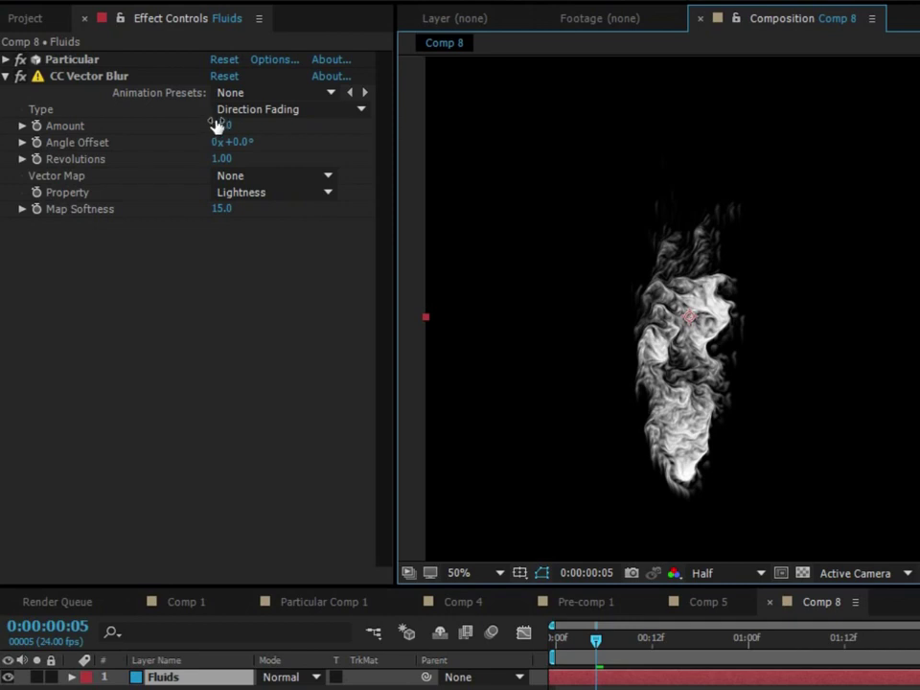
{"action": "left_click_drag", "start_coordinate": [219, 124], "coordinate": [240, 124]}
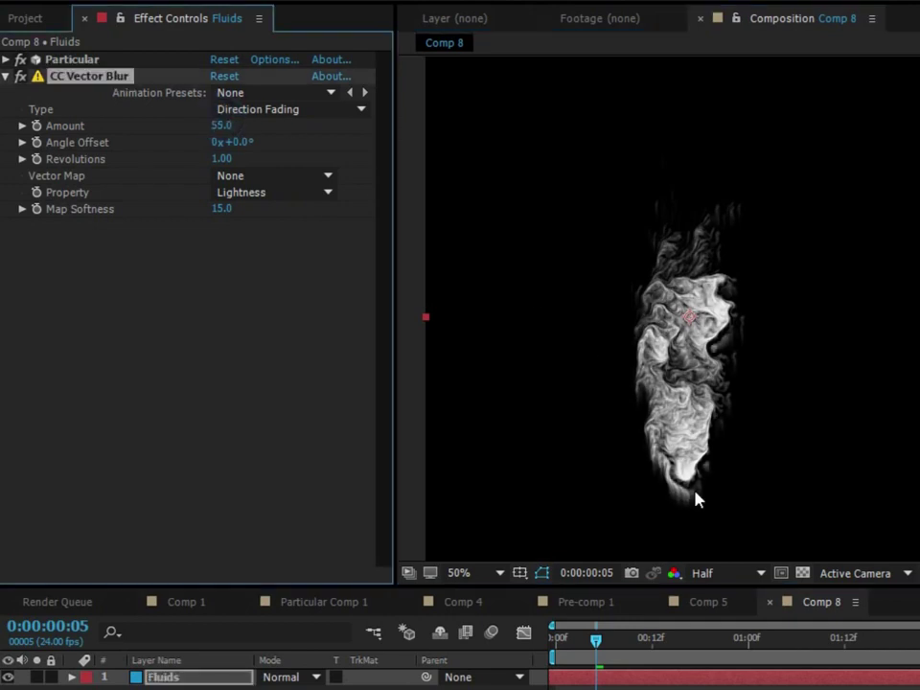
{"action": "left_click", "coordinate": [234, 142]}
{"action": "type", "text": "1"}
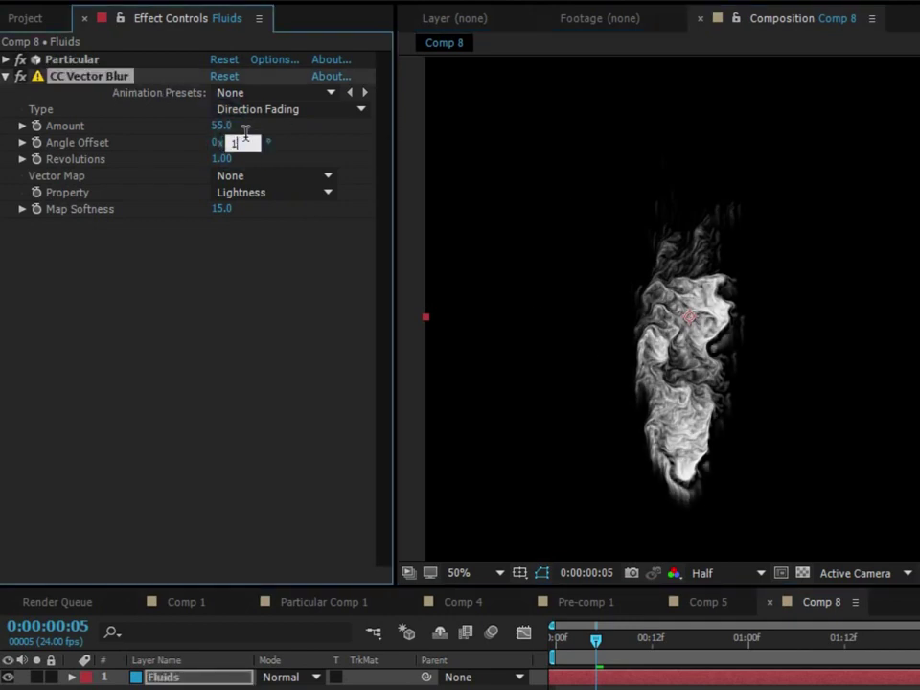
{"action": "type", "text": "80"}
{"action": "left_click", "coordinate": [183, 322]}
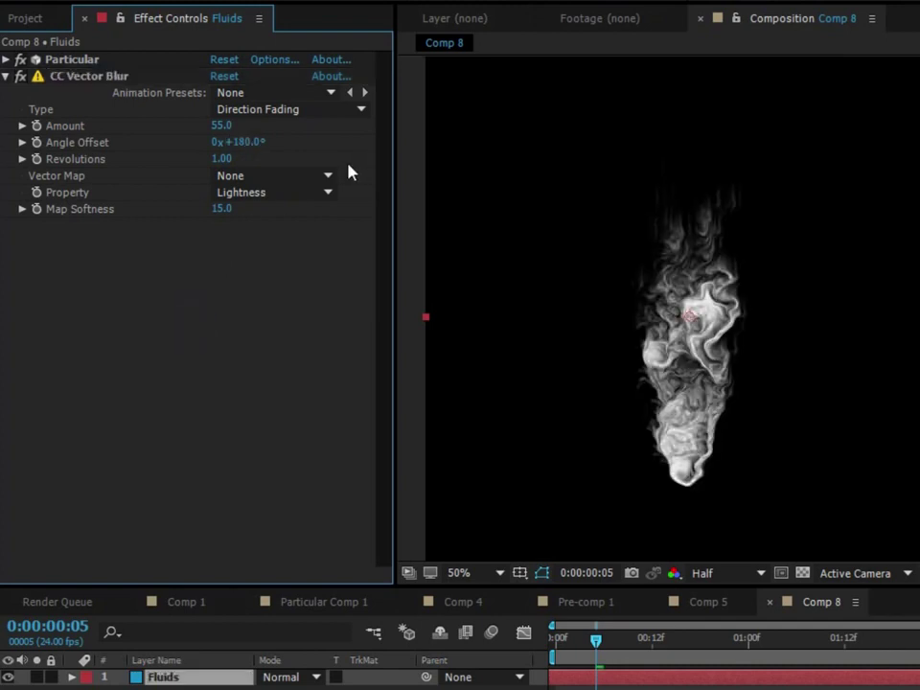
Step: Set the CC Vector Blur Map Softness to 18.9
{"action": "key", "text": "slash"}
{"action": "left_click_drag", "start_coordinate": [223, 211], "coordinate": [261, 211]}
{"action": "key", "text": "shift+slash"}
Step: In the Fluids layer's CC Vector Blur compositing options, set the Effect Opacity to 75%
{"action": "left_click", "coordinate": [69, 85]}
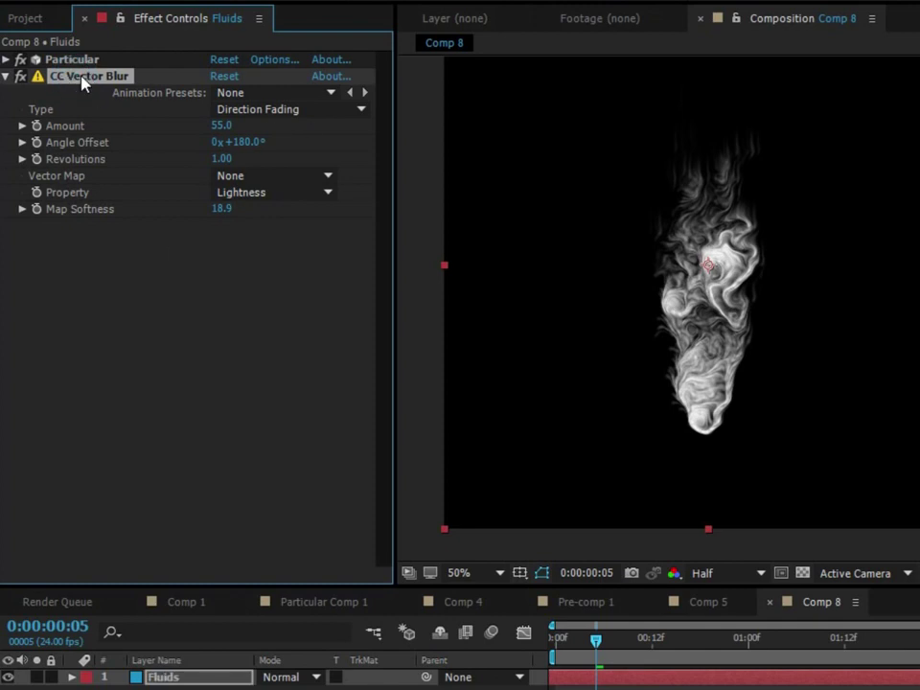
{"action": "left_click", "coordinate": [72, 676]}
{"action": "scroll", "coordinate": [178, 623], "scroll_direction": "down", "scroll_amount": 1}
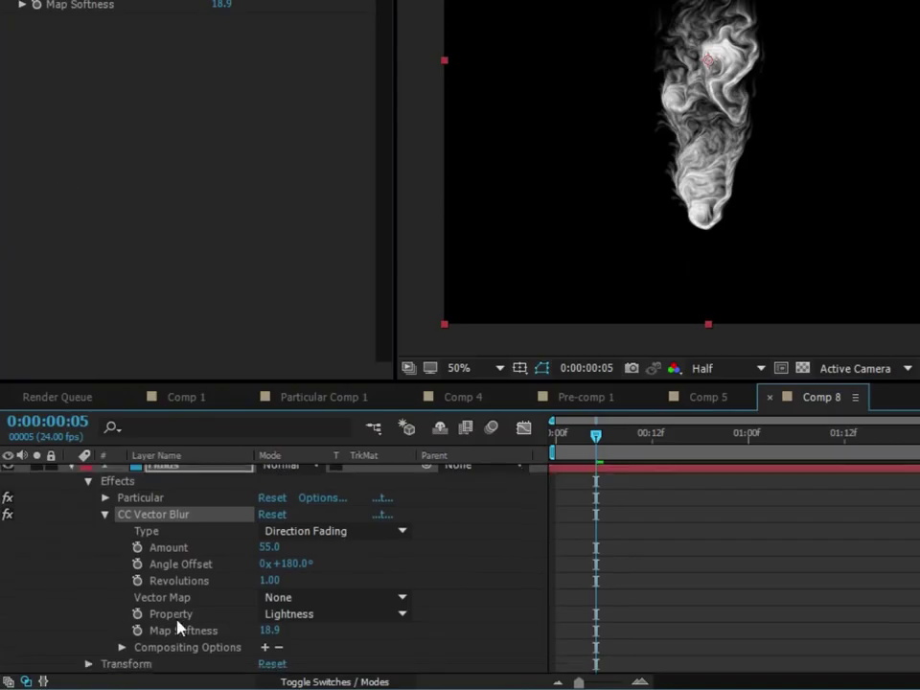
{"action": "left_click", "coordinate": [121, 648]}
{"action": "left_click", "coordinate": [273, 663]}
{"action": "type", "text": "75"}
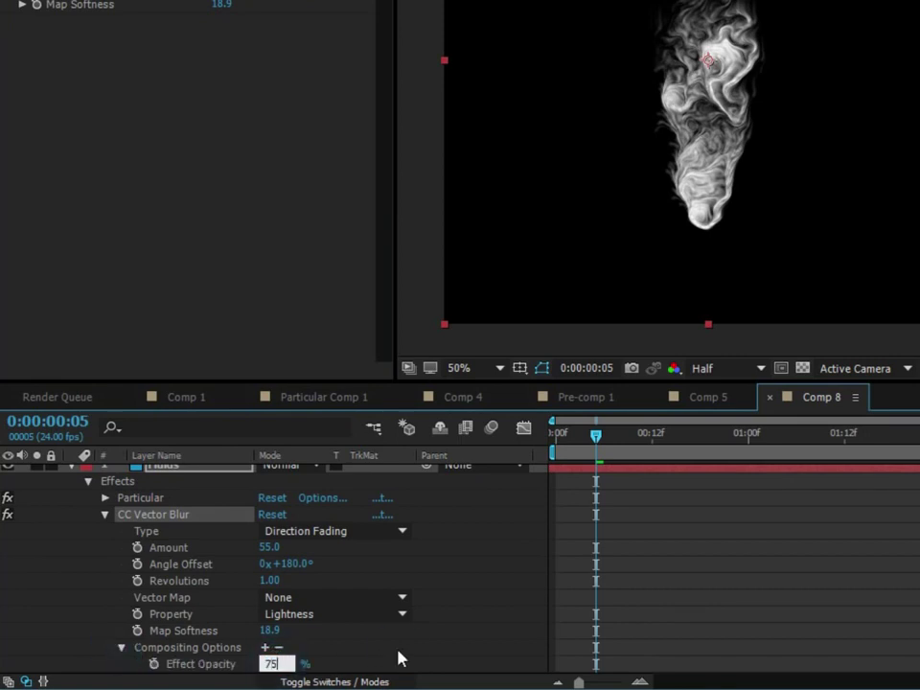
{"action": "left_click", "coordinate": [397, 654]}
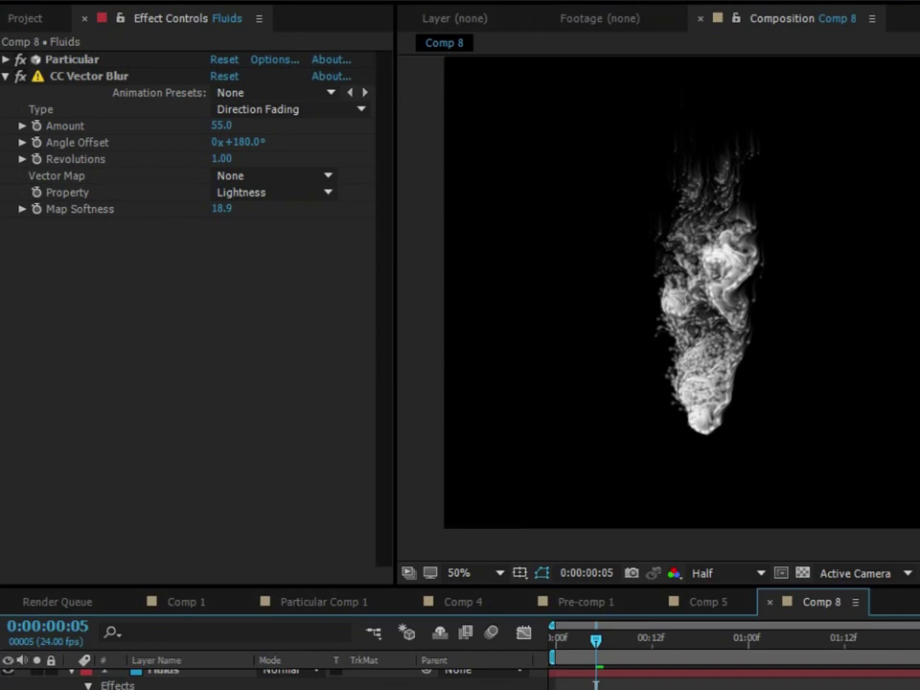
Step: Add a second CC Vector Blur below the first one and set its Amount to 65
{"action": "left_click_drag", "start_coordinate": [915, 374], "coordinate": [199, 324]}
{"action": "left_click", "coordinate": [198, 421]}
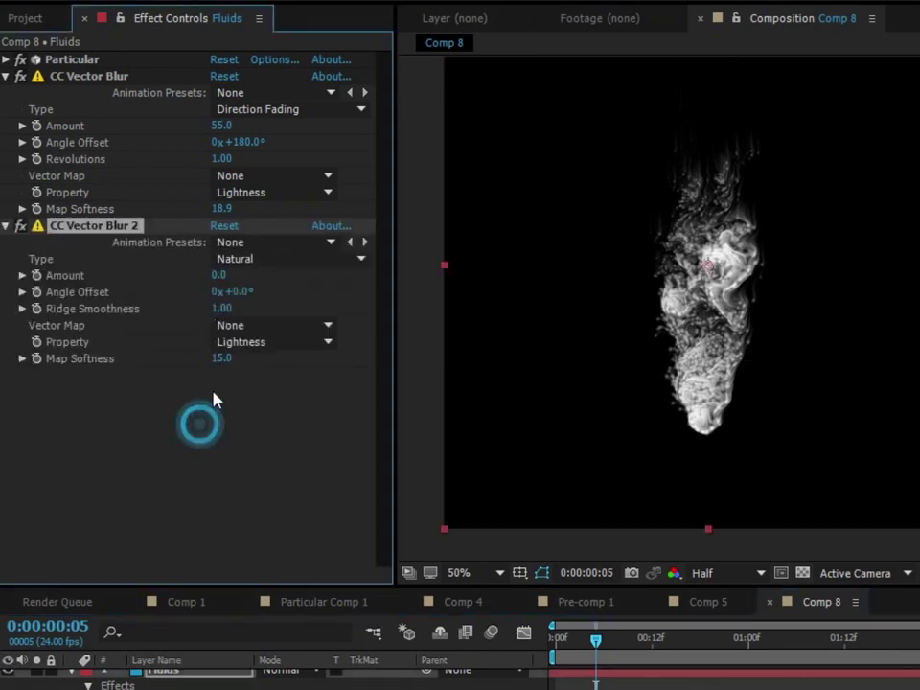
{"action": "left_click", "coordinate": [220, 274]}
{"action": "type", "text": "3"}
{"action": "key", "text": "Return"}
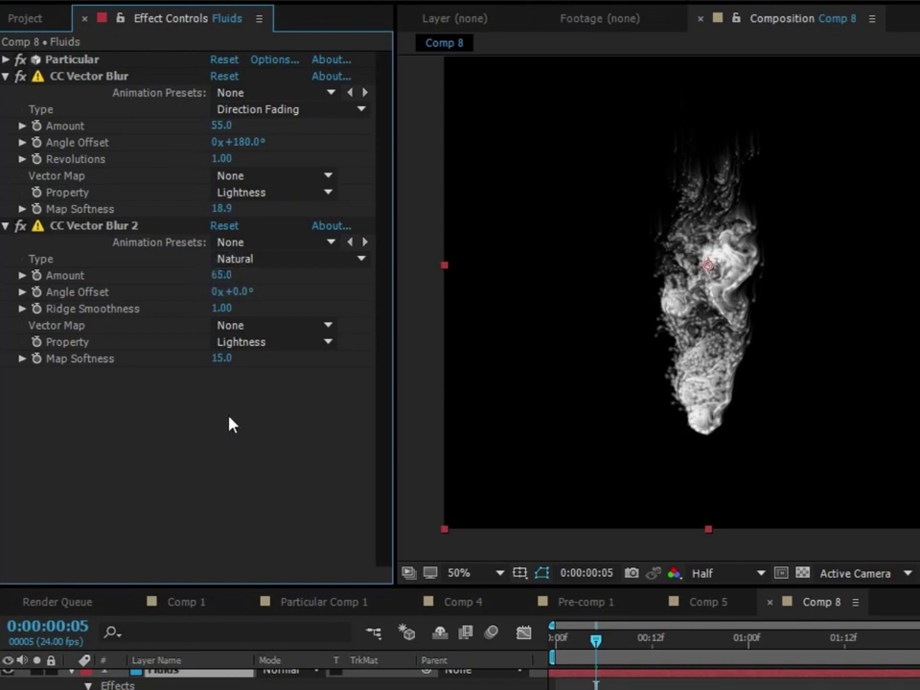
Step: Set the second CC Vector Blur's Type to Direction Fading and its Angle Offset to 180°
{"action": "left_click", "coordinate": [239, 258]}
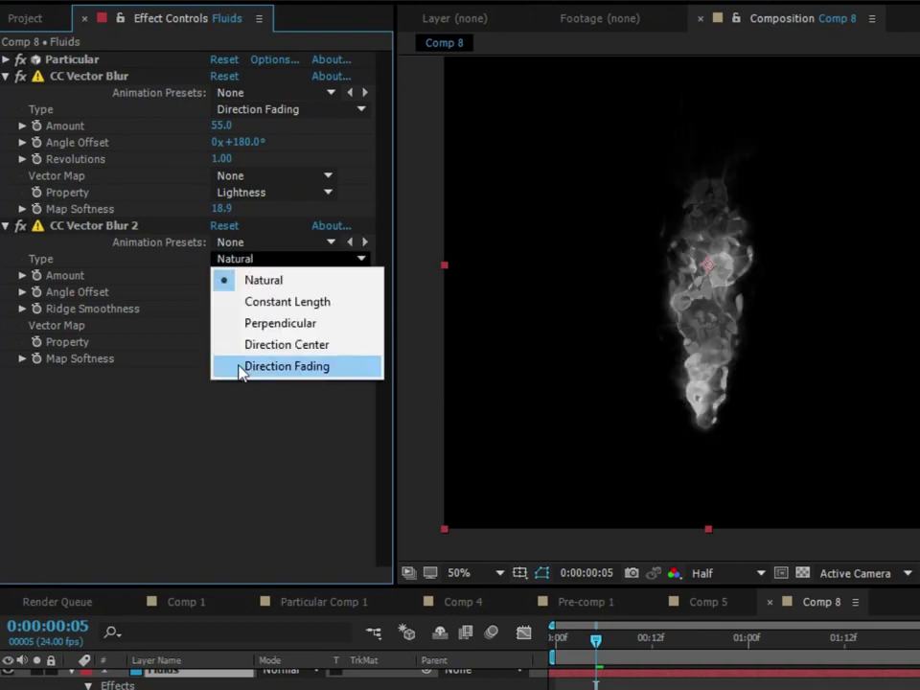
{"action": "left_click", "coordinate": [240, 368]}
{"action": "left_click", "coordinate": [231, 257]}
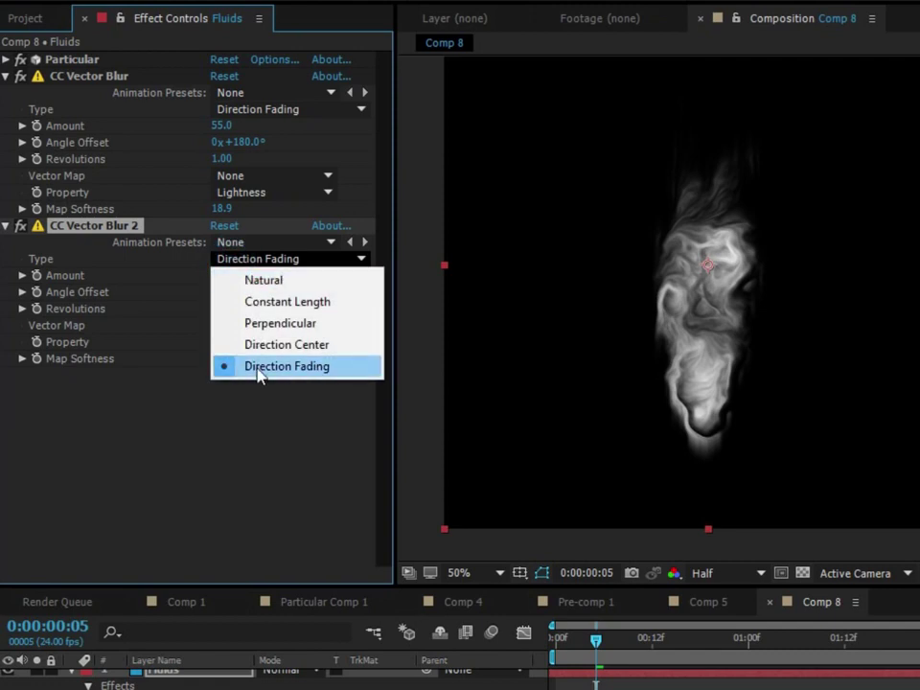
{"action": "left_click", "coordinate": [175, 479]}
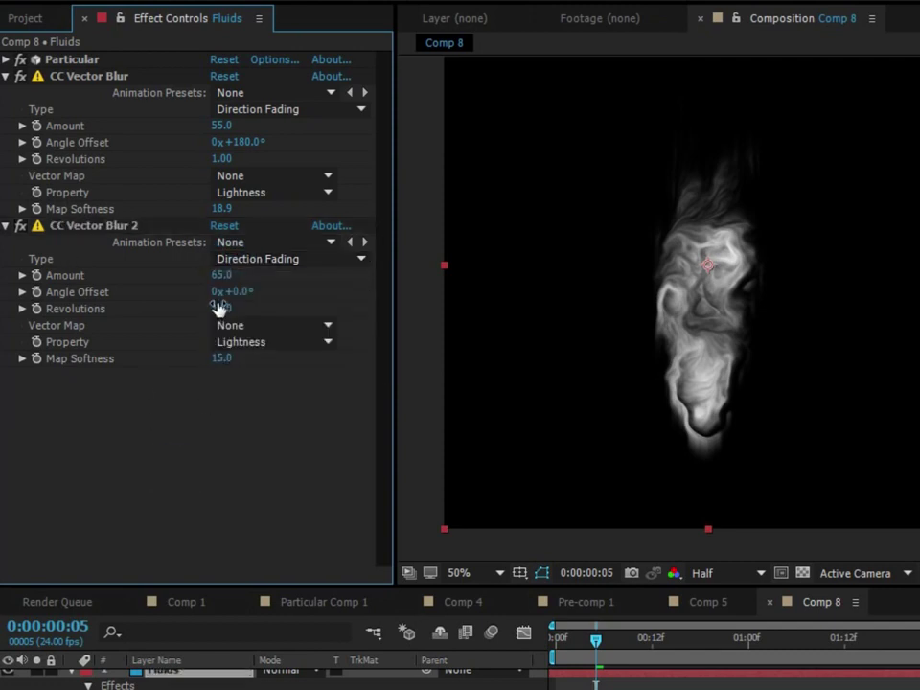
{"action": "left_click", "coordinate": [238, 293]}
{"action": "key", "text": "Return"}
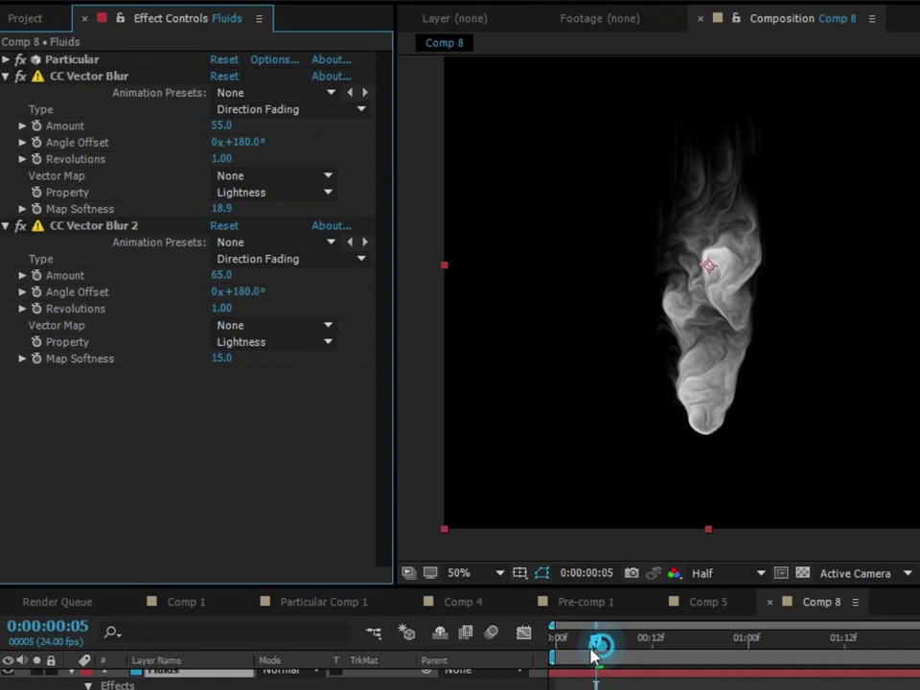
Step: Move the playhead to frame 0 and set the second CC Vector Blur's Revolutions to 1.3
{"action": "left_click_drag", "start_coordinate": [595, 640], "coordinate": [469, 626]}
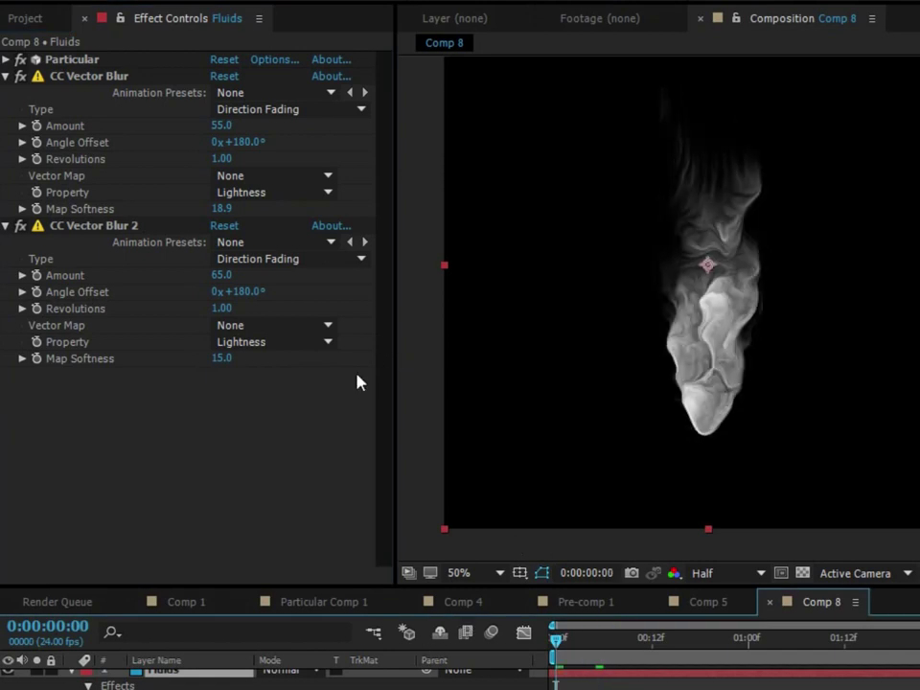
{"action": "left_click", "coordinate": [221, 308]}
{"action": "type", "text": "1"}
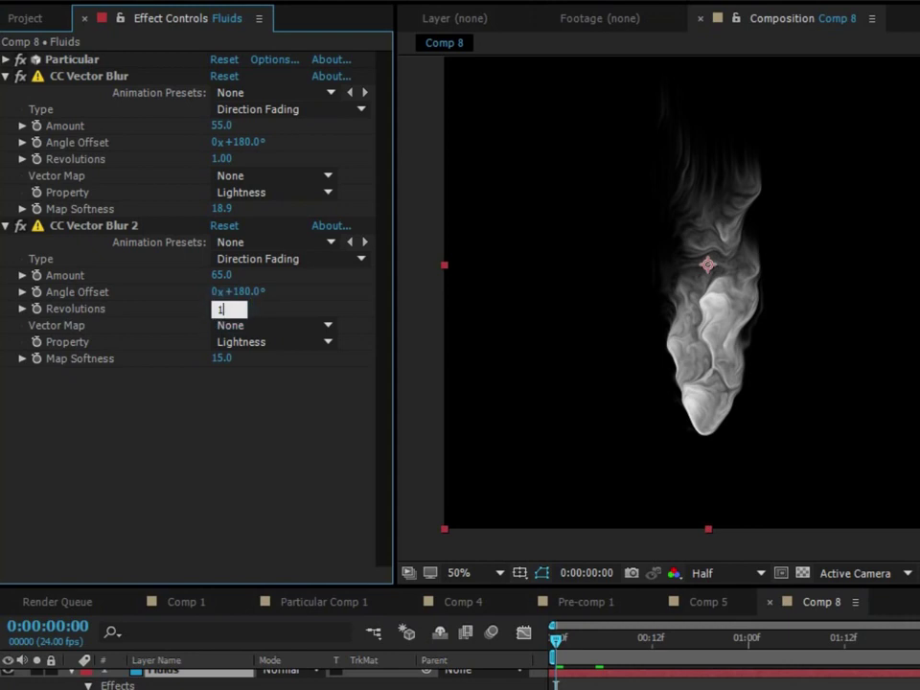
{"action": "type", "text": ".3"}
{"action": "key", "text": "Return"}
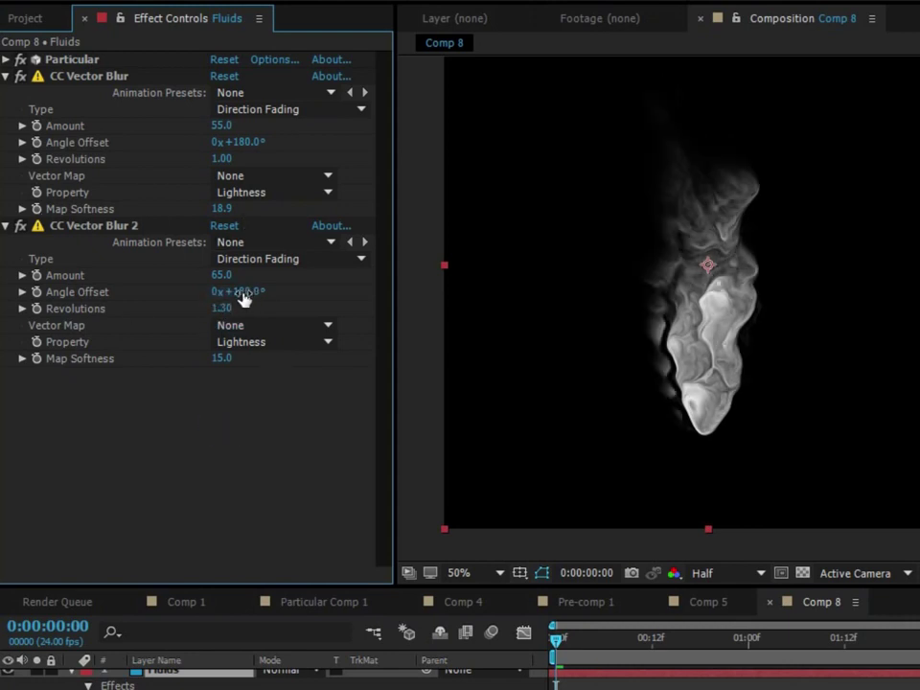
Step: Set the second CC Vector Blur's Angle Offset to 208° and preview the animation
{"action": "left_click_drag", "start_coordinate": [251, 294], "coordinate": [274, 292]}
{"action": "left_click", "coordinate": [567, 638]}
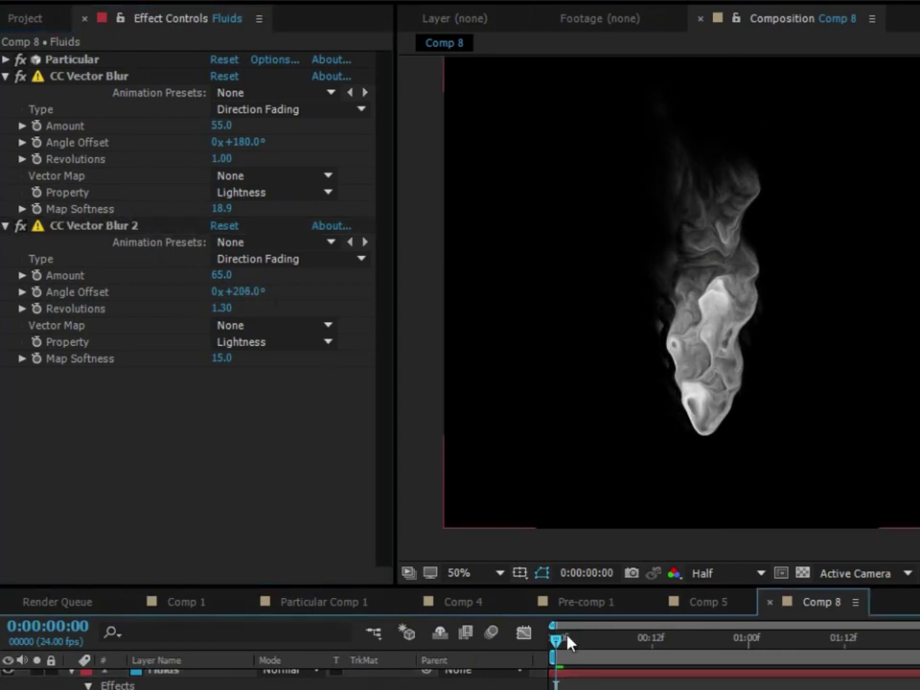
{"action": "key", "text": "space"}
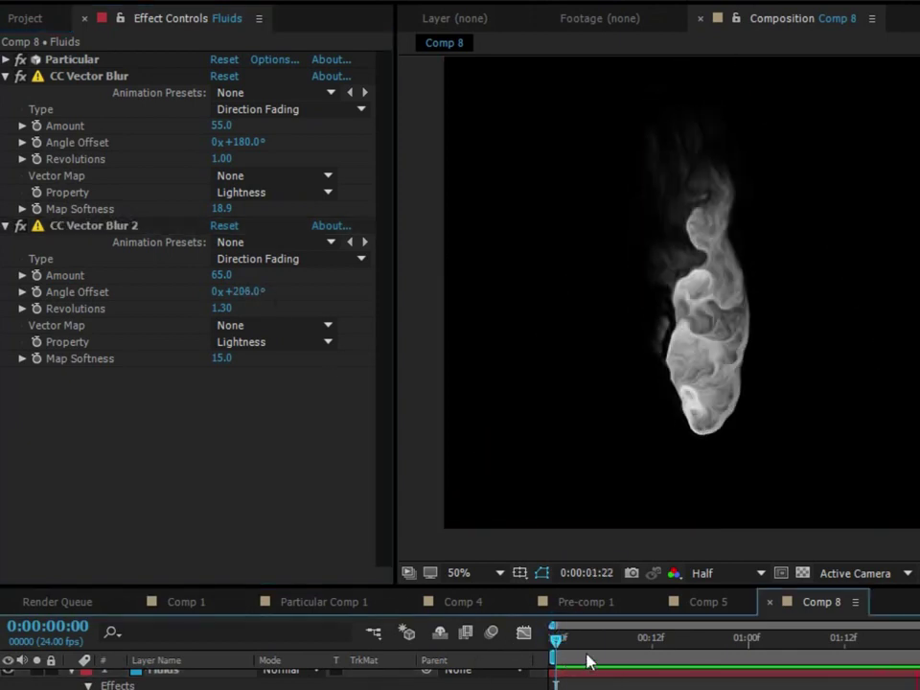
{"action": "key", "text": "space"}
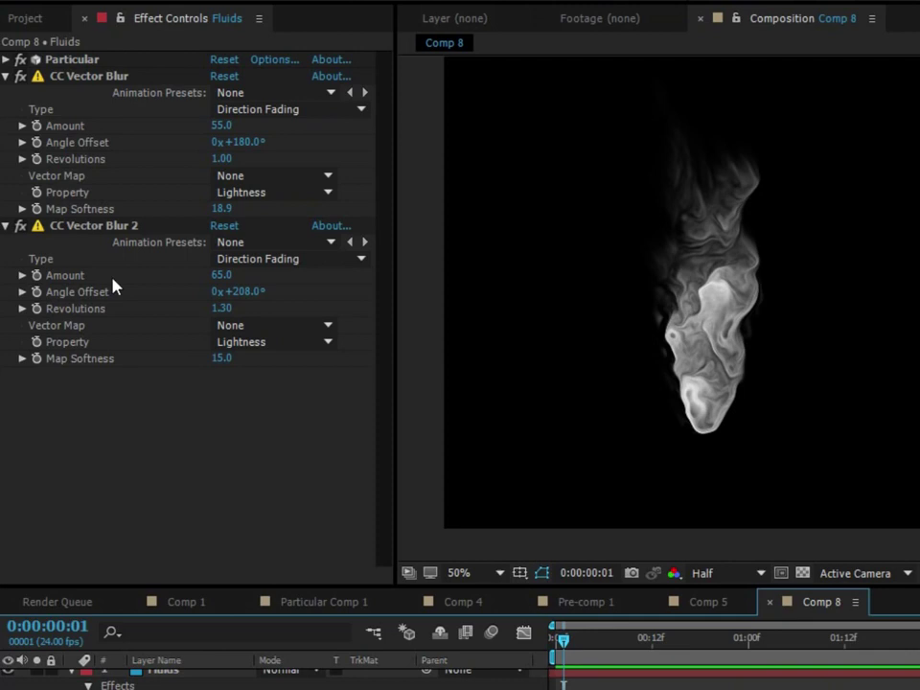
Step: Lower the emitter Velocity in the Particular settings and collapse them again
{"action": "left_click", "coordinate": [5, 60]}
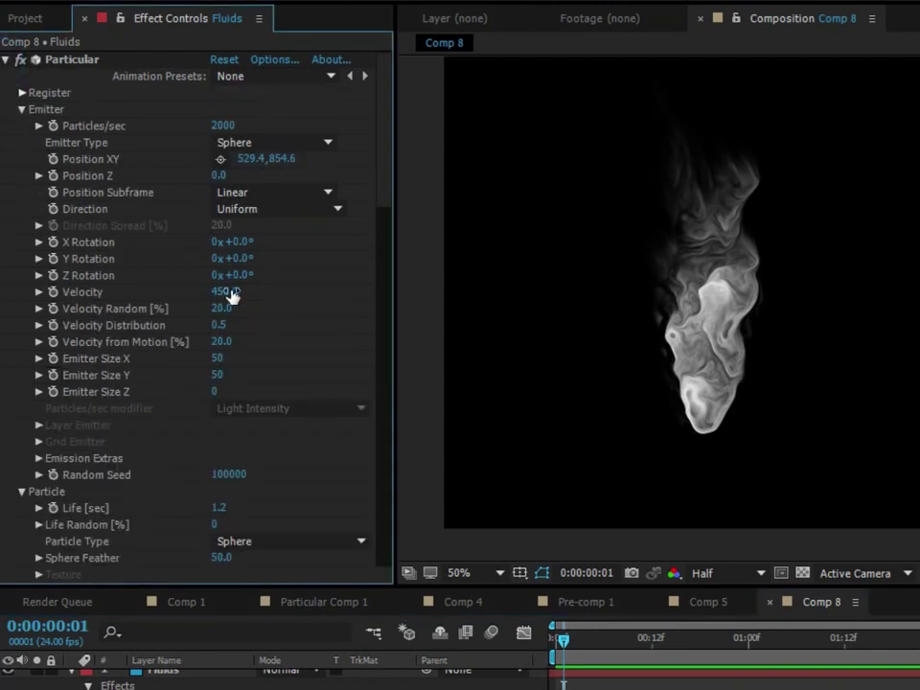
{"action": "left_click_drag", "start_coordinate": [228, 292], "coordinate": [221, 290]}
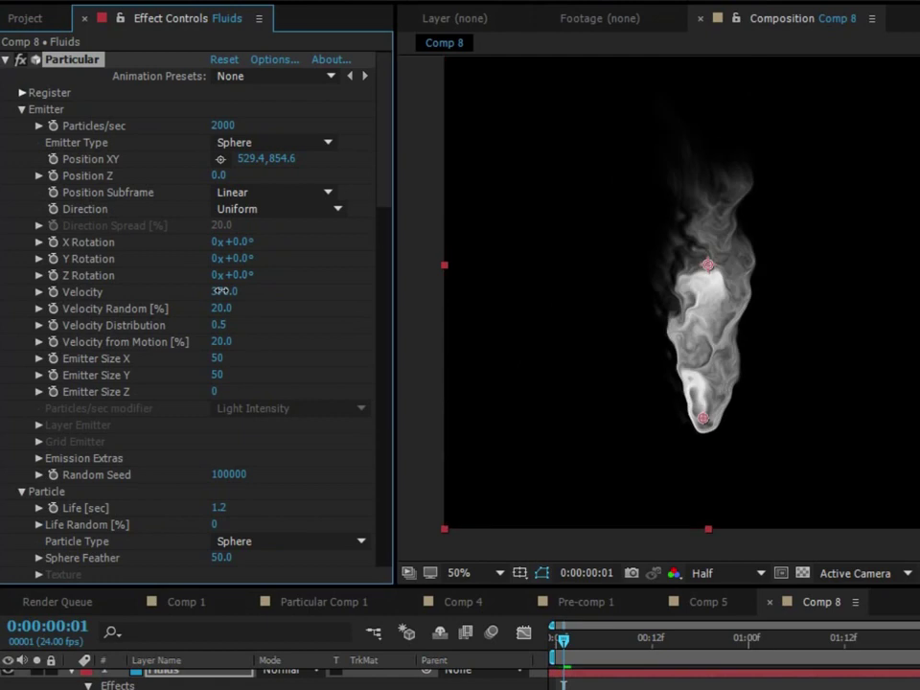
{"action": "left_click", "coordinate": [5, 59]}
{"action": "left_click", "coordinate": [131, 416]}
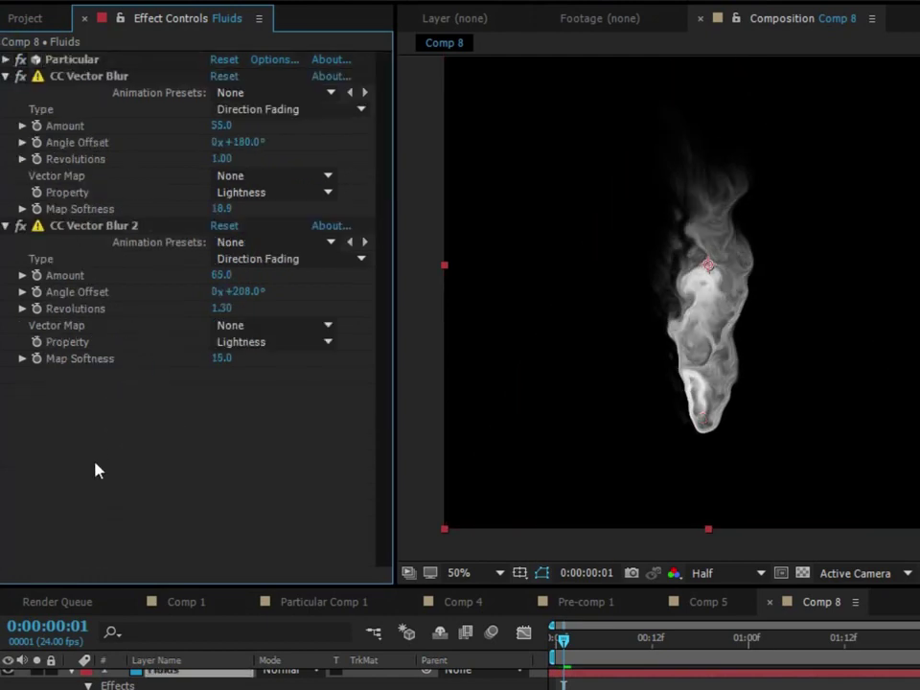
Step: Set the second CC Vector Blur's Amount to 75 and add a third CC Vector Blur below it
{"action": "left_click_drag", "start_coordinate": [221, 269], "coordinate": [288, 275]}
{"action": "key", "text": "ctrl+z"}
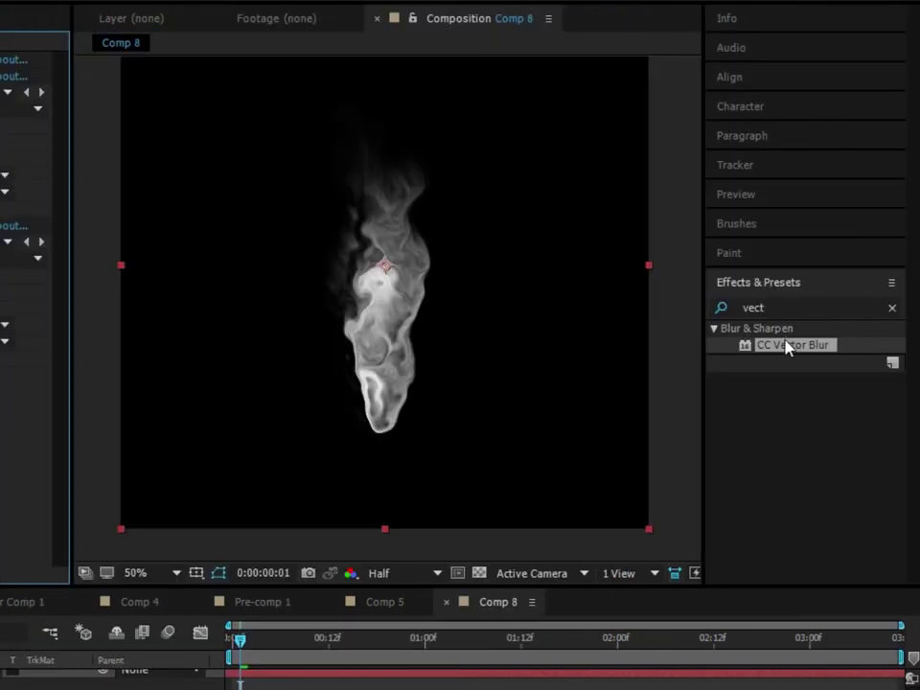
{"action": "left_click_drag", "start_coordinate": [785, 345], "coordinate": [120, 357]}
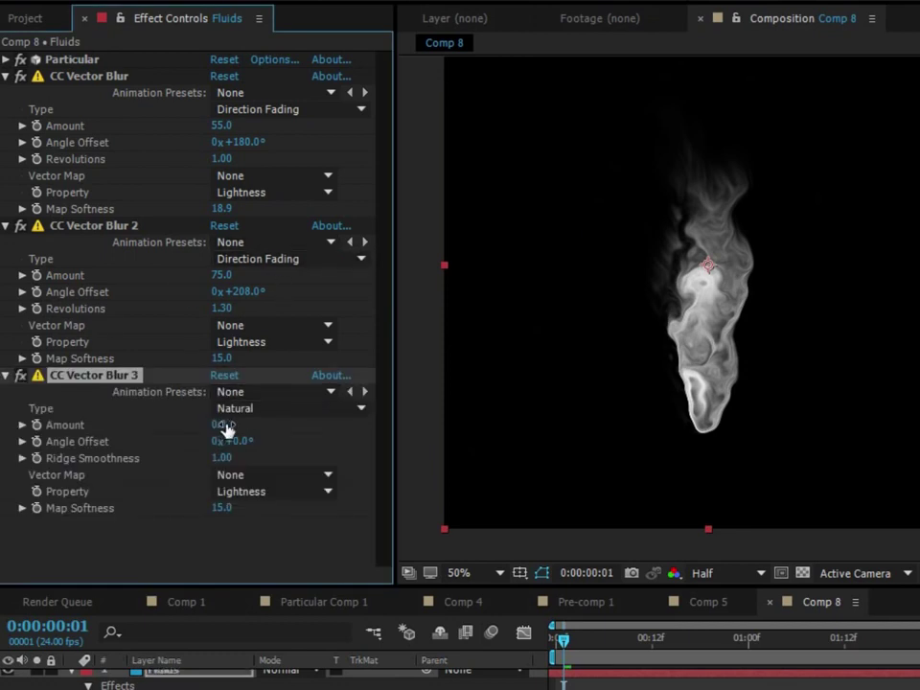
Step: Set the third CC Vector Blur's Amount to 15, Ridge Smoothness to 4 and Map Softness to 13.7
{"action": "left_click_drag", "start_coordinate": [221, 424], "coordinate": [242, 423]}
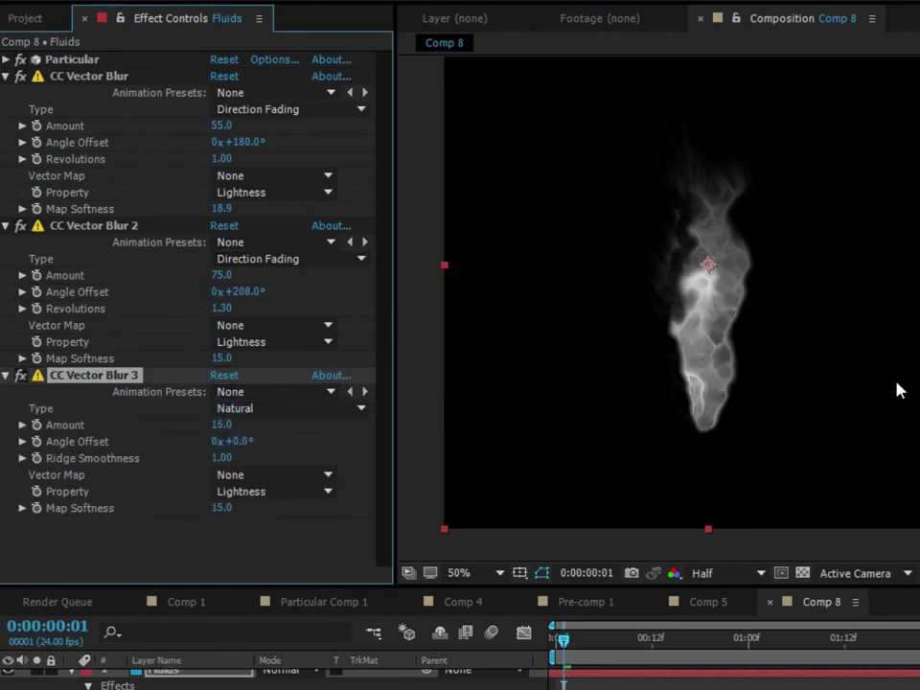
{"action": "key", "text": "period"}
{"action": "left_click", "coordinate": [182, 536]}
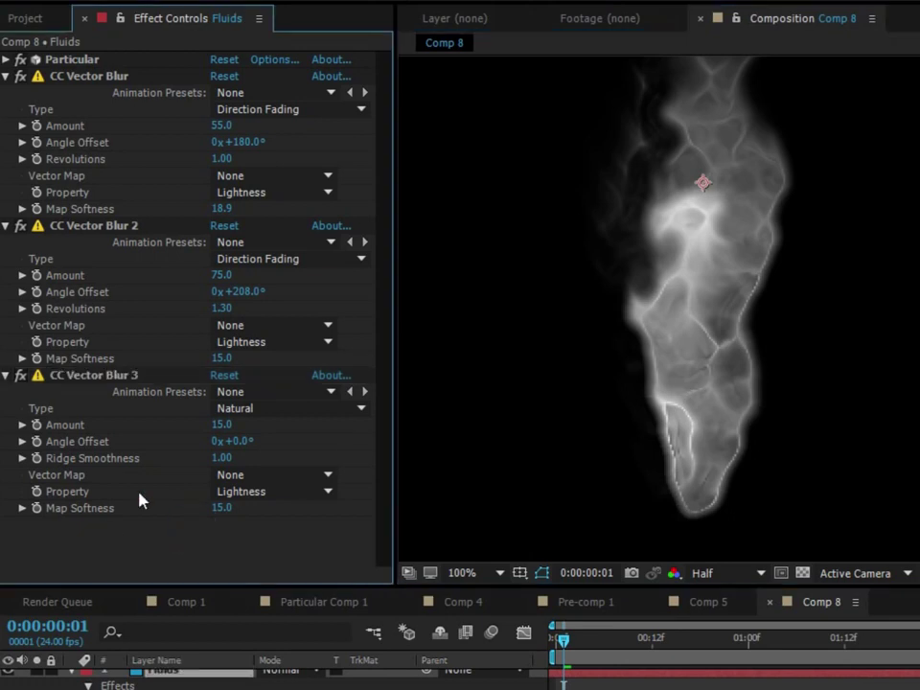
{"action": "left_click", "coordinate": [220, 465]}
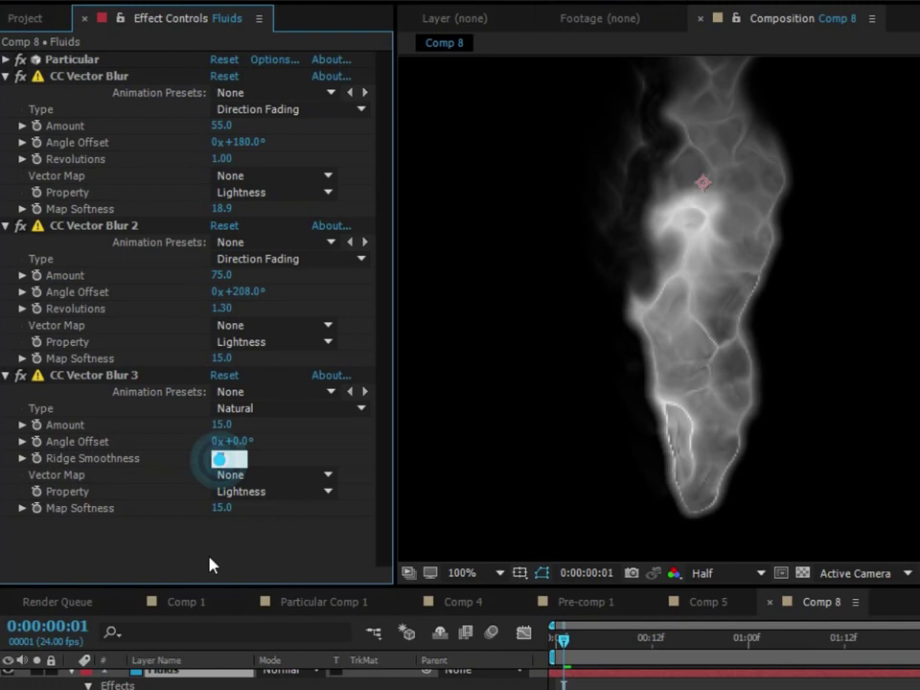
{"action": "type", "text": "4"}
{"action": "left_click", "coordinate": [210, 555]}
{"action": "left_click_drag", "start_coordinate": [220, 515], "coordinate": [213, 510]}
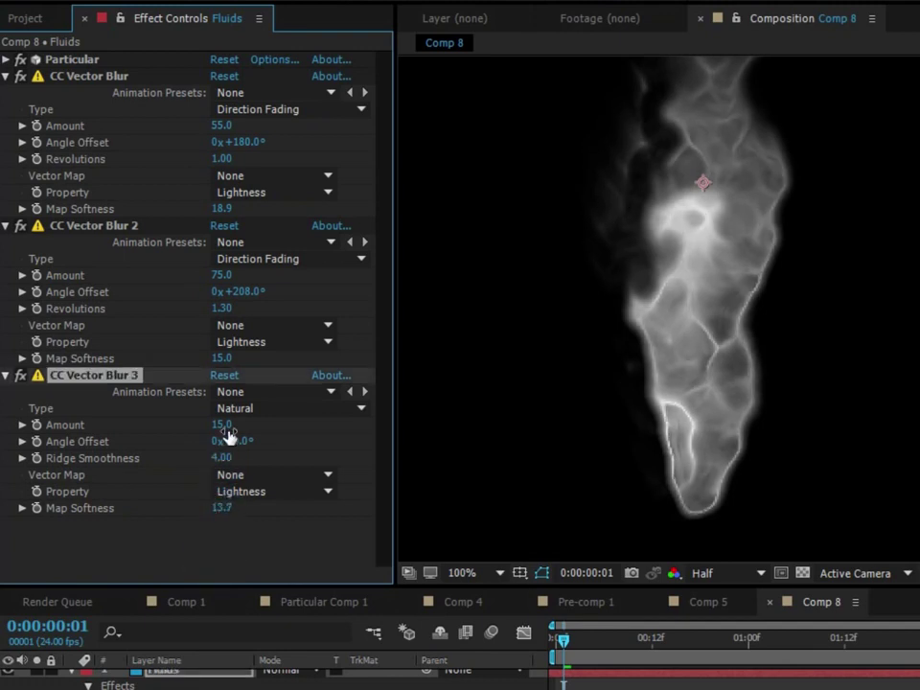
Step: Set the third CC Vector Blur's Amount to 58, Ridge Smoothness to 5.9 and Map Softness to 11.3, and preview from the start
{"action": "left_click_drag", "start_coordinate": [226, 426], "coordinate": [245, 426]}
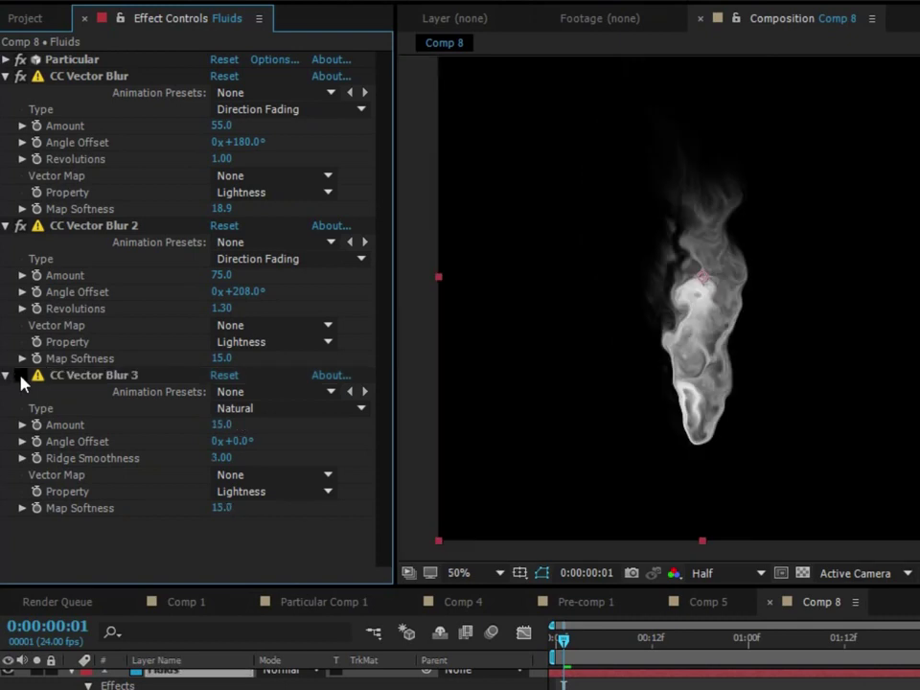
{"action": "left_click", "coordinate": [21, 375]}
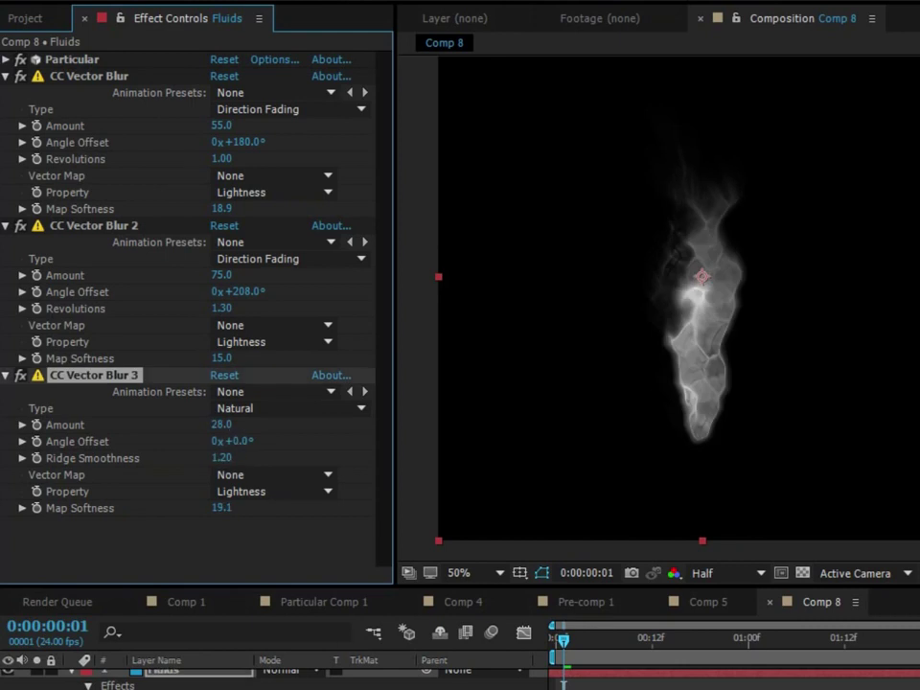
{"action": "left_click_drag", "start_coordinate": [571, 640], "coordinate": [435, 651]}
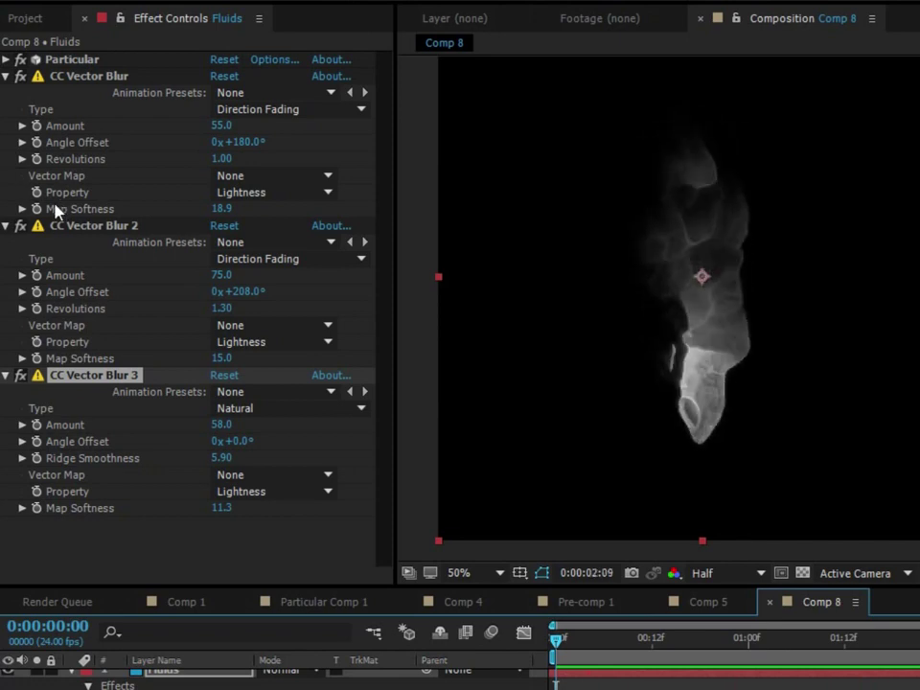
{"action": "key", "text": "space"}
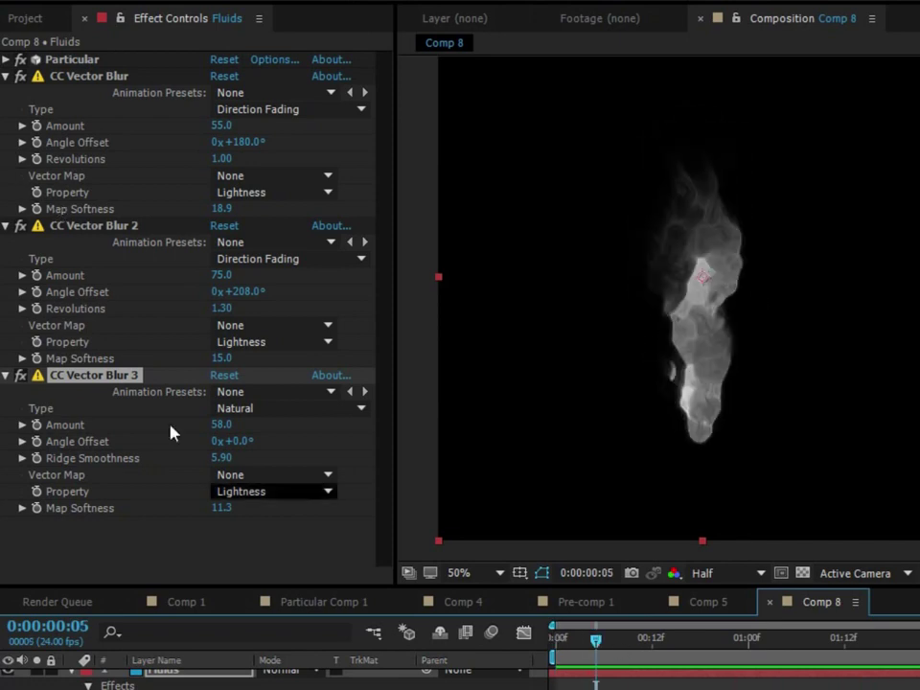
Step: Collapse the three CC Vector Blur effects and turn all of them off, leaving only Particular active
{"action": "left_click", "coordinate": [6, 75]}
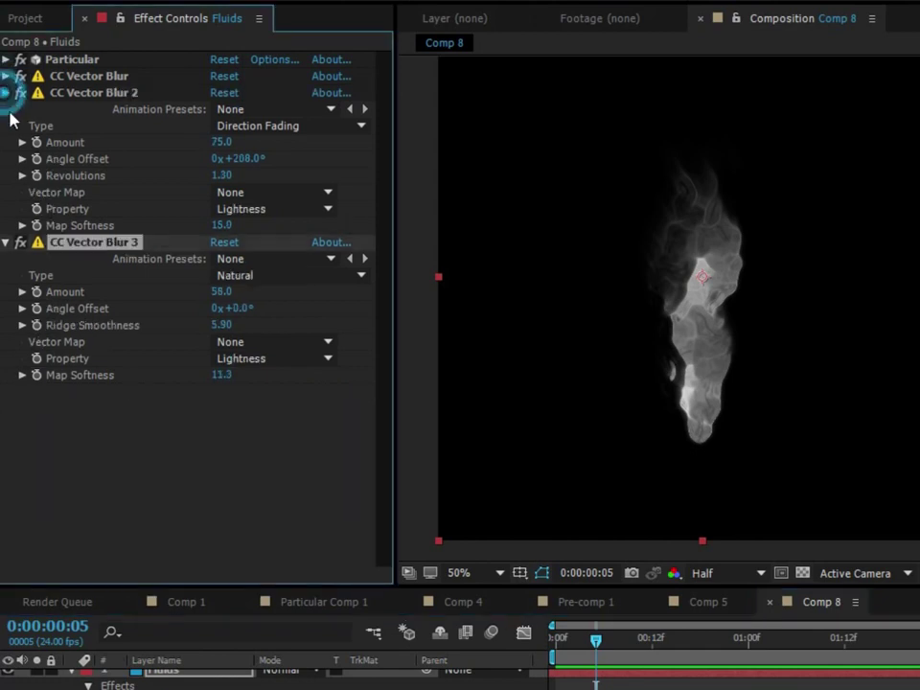
{"action": "left_click", "coordinate": [6, 92]}
{"action": "left_click", "coordinate": [6, 108]}
{"action": "left_click", "coordinate": [19, 76]}
{"action": "left_click", "coordinate": [20, 92]}
{"action": "left_click", "coordinate": [19, 108]}
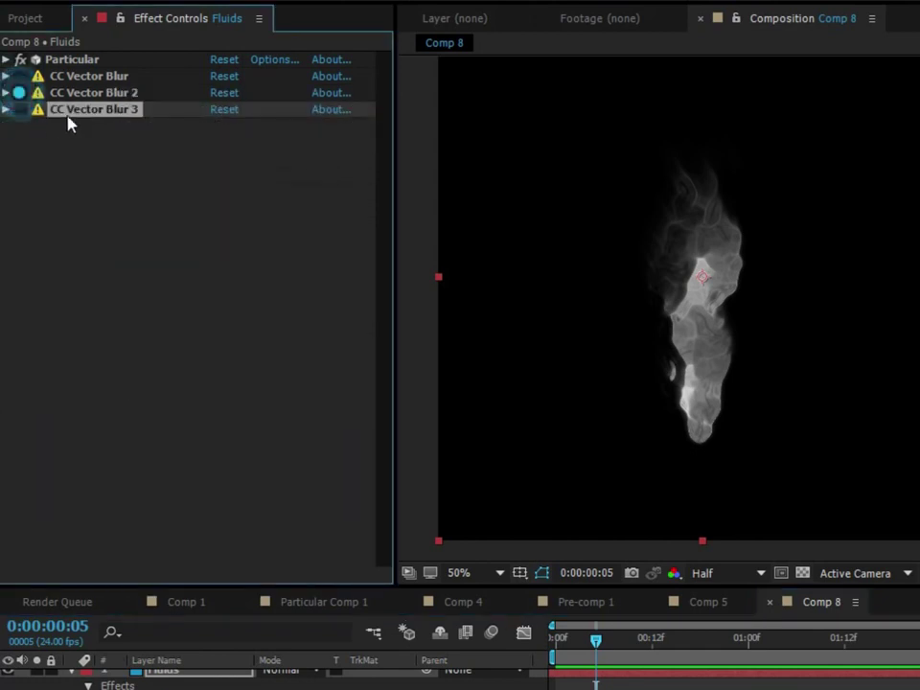
Step: Add CC Glass to the Fluids layer and set its Surface Bump Map to None and Property to Alpha
{"action": "left_click", "coordinate": [59, 185]}
{"action": "type", "text": "cc"}
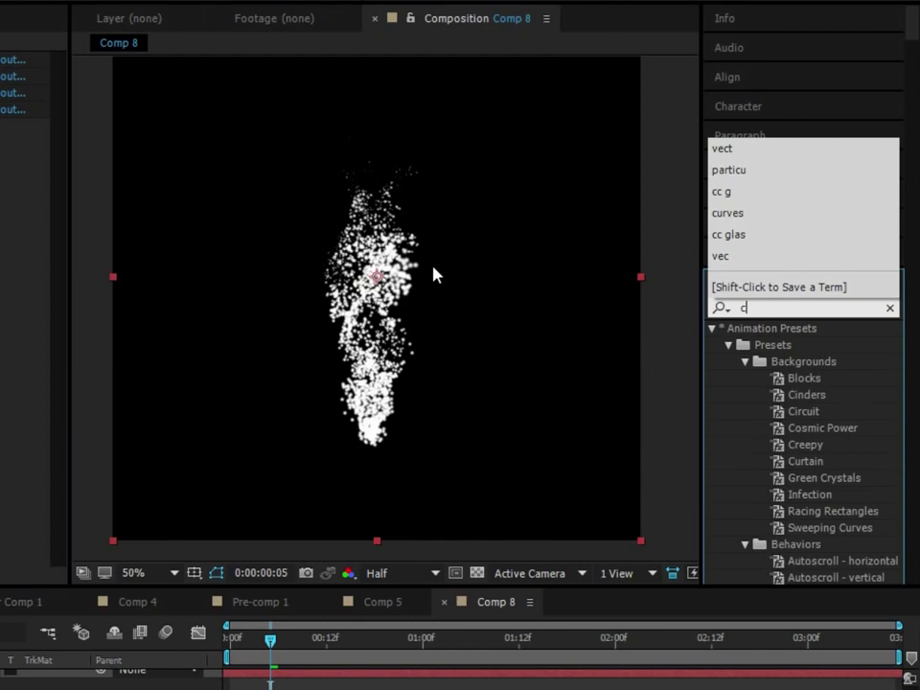
{"action": "left_click", "coordinate": [22, 159]}
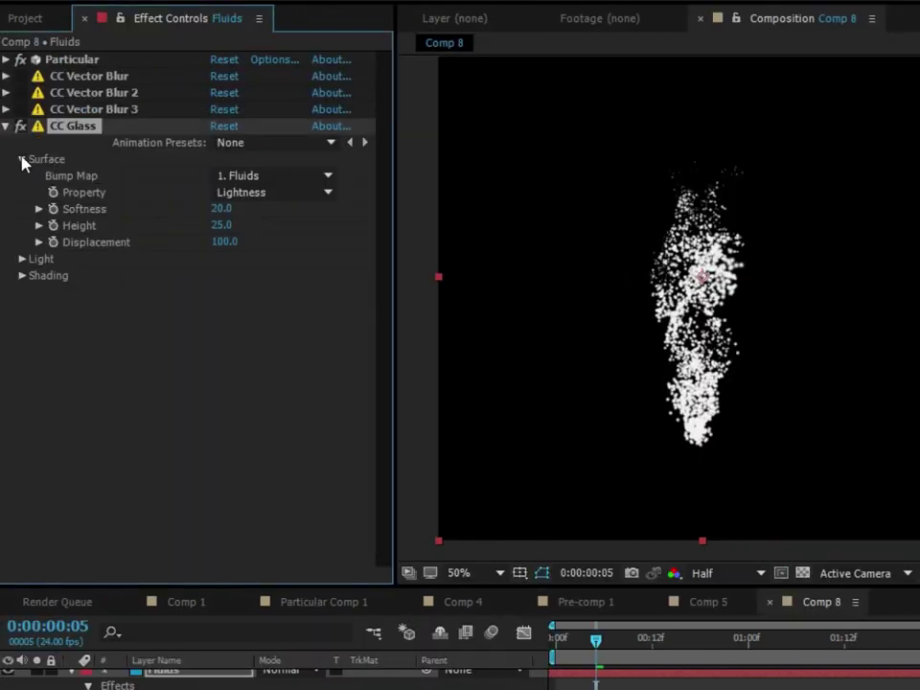
{"action": "left_click", "coordinate": [264, 178]}
{"action": "left_click", "coordinate": [261, 198]}
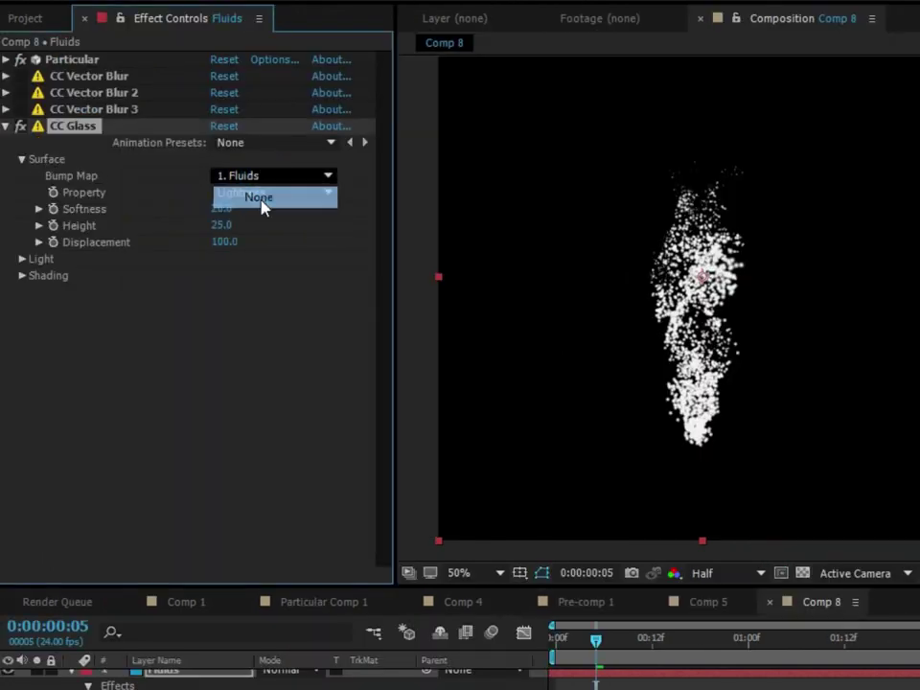
{"action": "left_click", "coordinate": [253, 193]}
{"action": "left_click", "coordinate": [266, 279]}
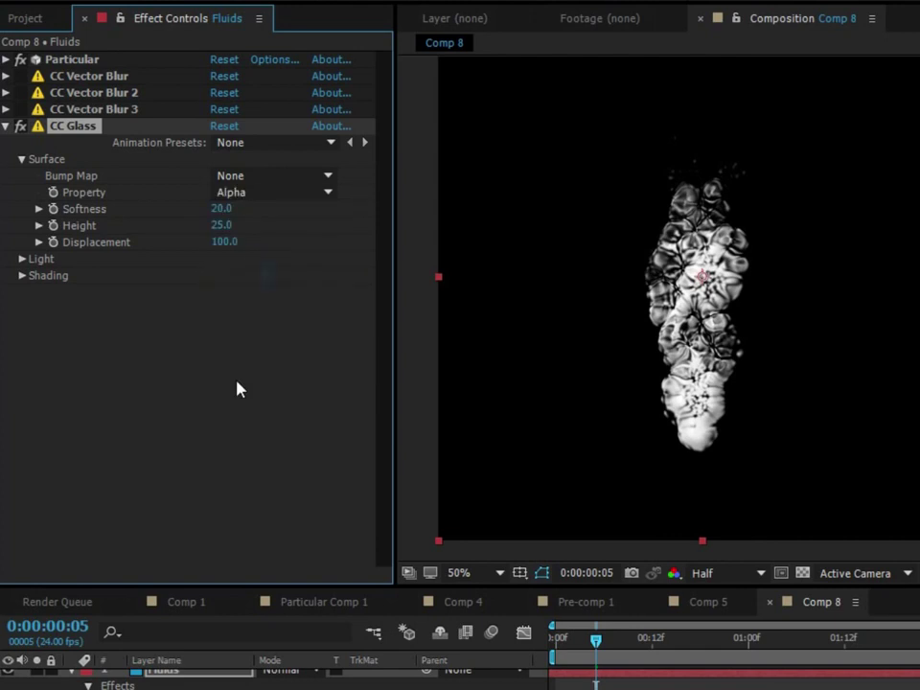
{"action": "left_click", "coordinate": [236, 381]}
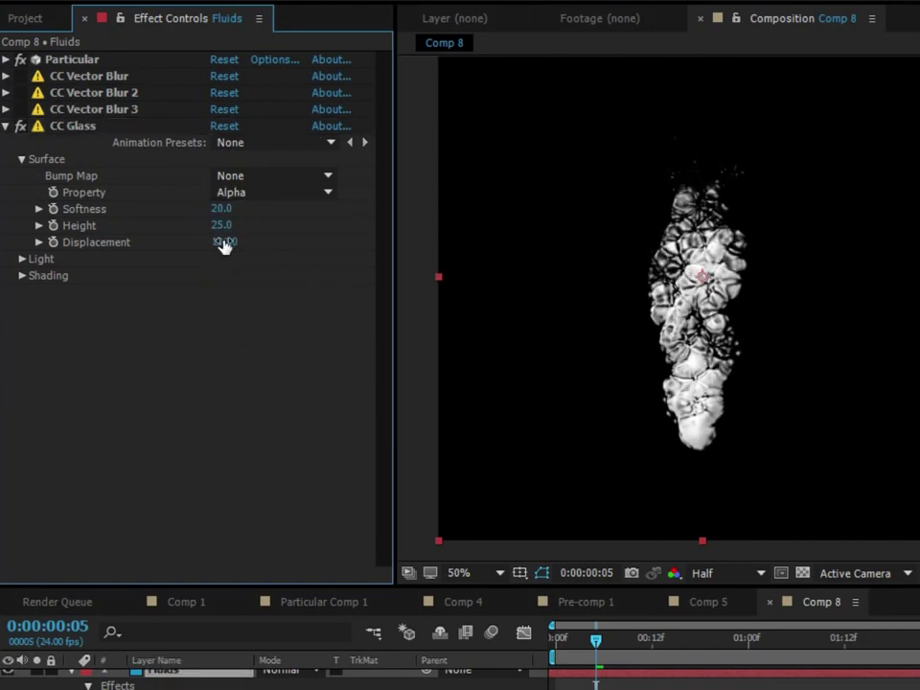
Step: Set CC Glass's Displacement to 174 and Softness to 18.1, and preview the animation from the start
{"action": "left_click_drag", "start_coordinate": [224, 246], "coordinate": [297, 238]}
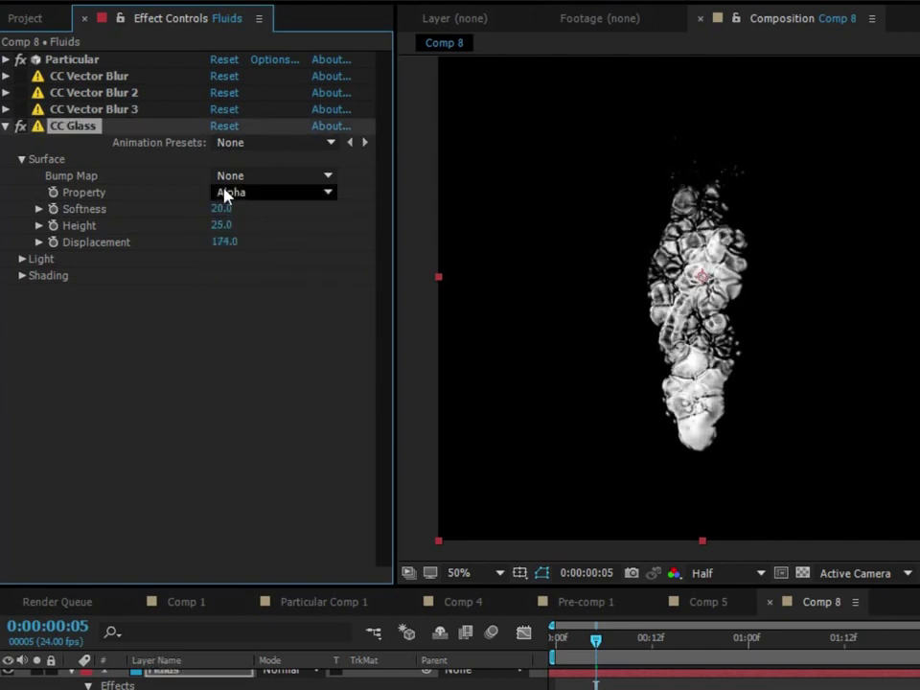
{"action": "left_click_drag", "start_coordinate": [226, 208], "coordinate": [203, 208]}
{"action": "left_click_drag", "start_coordinate": [596, 639], "coordinate": [458, 659]}
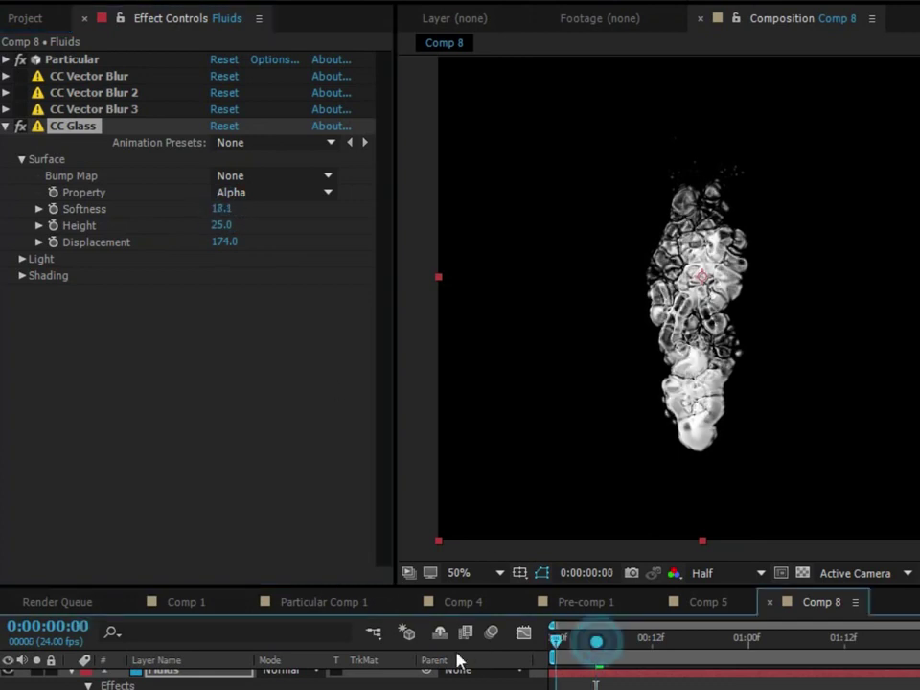
{"action": "key", "text": "space"}
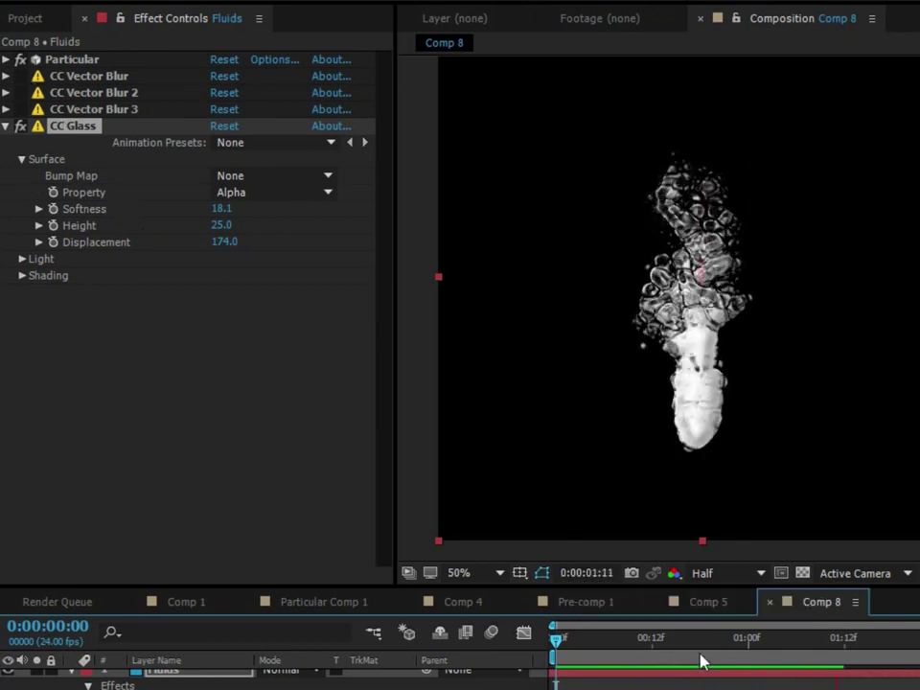
Step: Set CC Glass's Shading Ambient to 27 and Roughness to 0.069, and preview the animation from the start
{"action": "left_click", "coordinate": [610, 652]}
{"action": "left_click", "coordinate": [21, 275]}
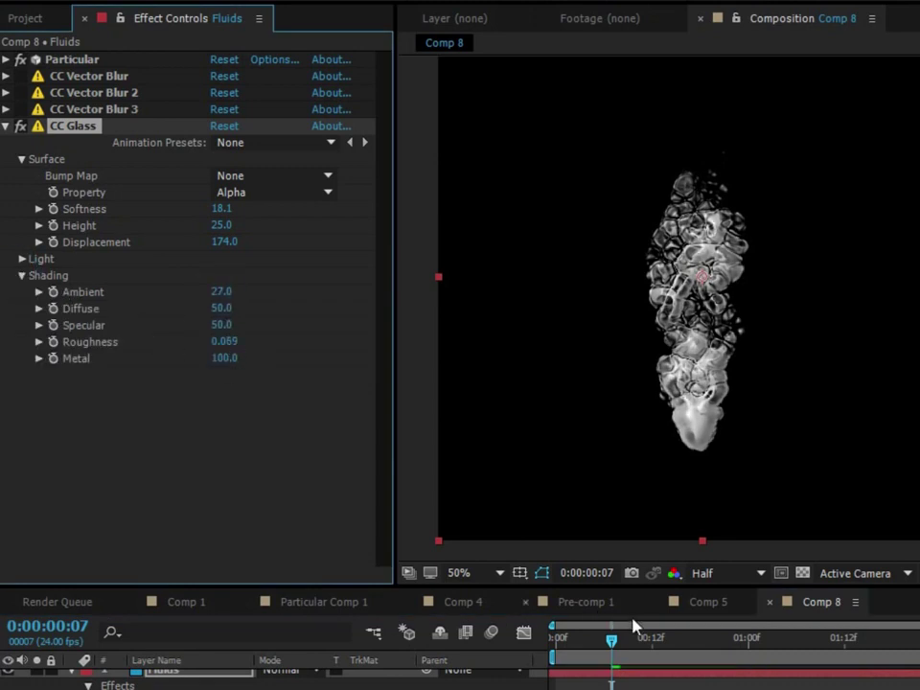
{"action": "key", "text": "Home"}
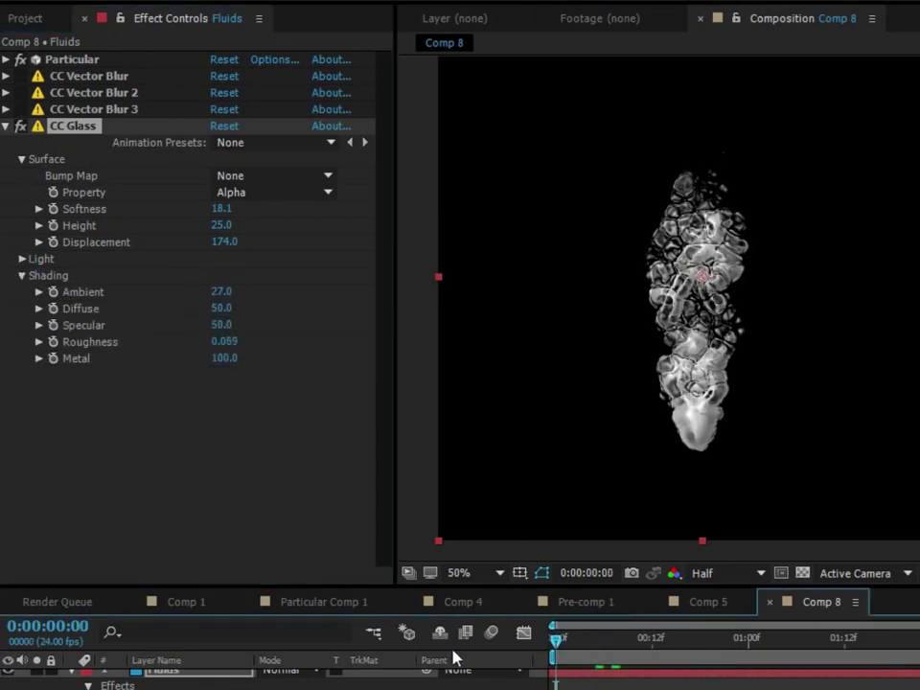
{"action": "key", "text": "space"}
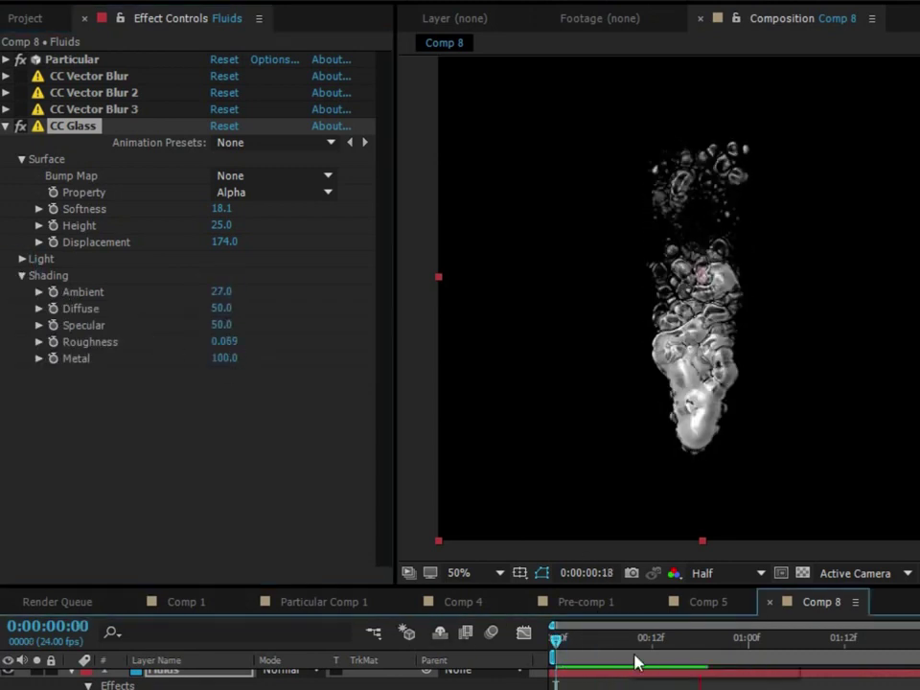
{"action": "left_click", "coordinate": [636, 641]}
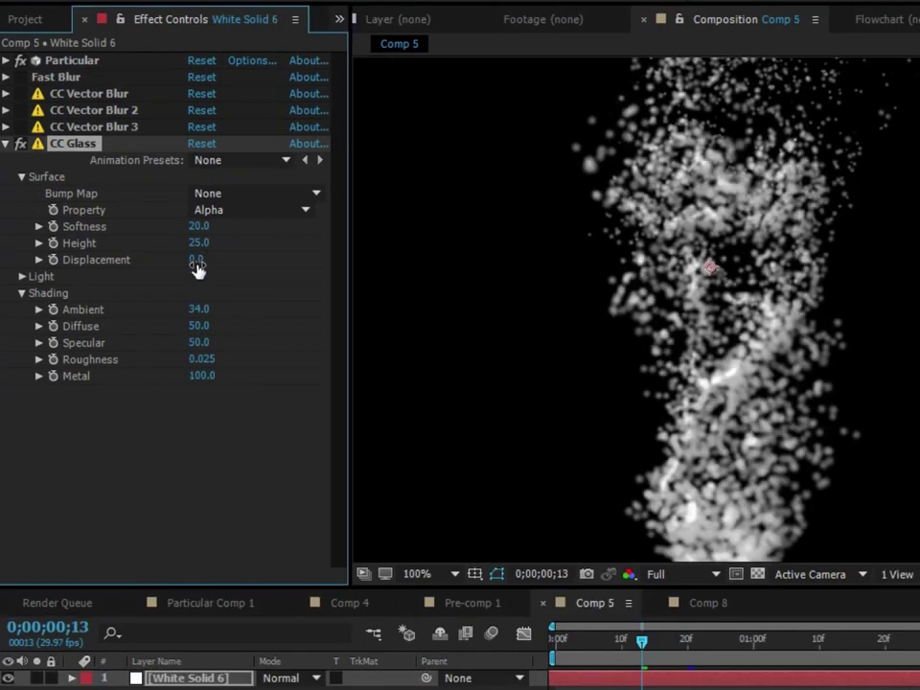
Step: In Comp 5, set CC Glass's Displacement to -76 and inspect the particle stream up close and as a whole
{"action": "left_click_drag", "start_coordinate": [197, 268], "coordinate": [157, 267]}
{"action": "scroll", "coordinate": [718, 325], "scroll_direction": "down", "scroll_amount": 2}
{"action": "scroll", "coordinate": [754, 309], "scroll_direction": "up", "scroll_amount": 2}
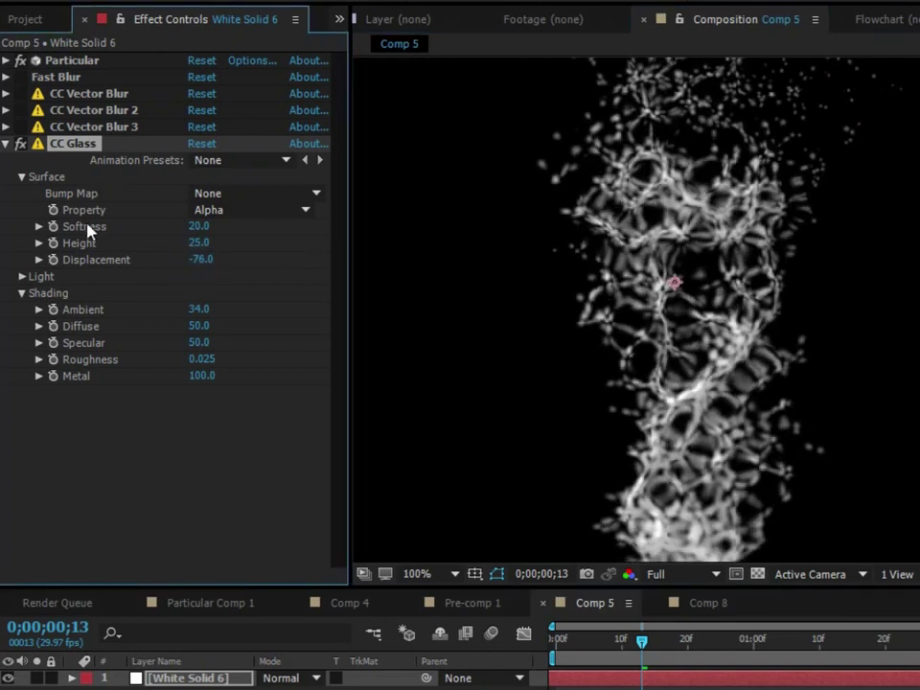
{"action": "scroll", "coordinate": [729, 339], "scroll_direction": "down", "scroll_amount": 2}
{"action": "scroll", "coordinate": [716, 373], "scroll_direction": "up", "scroll_amount": 2}
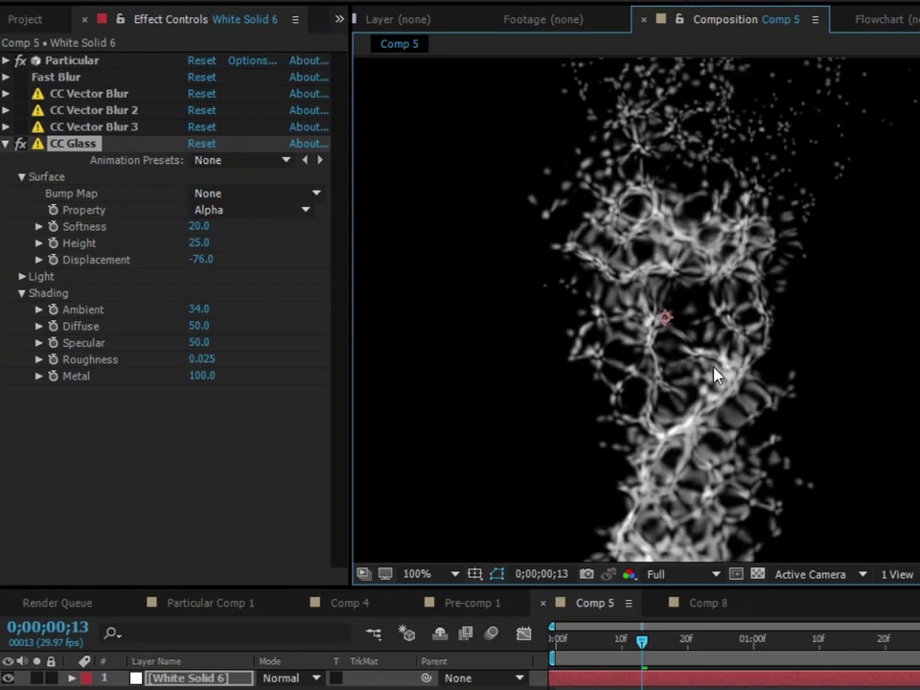
{"action": "left_click_drag", "start_coordinate": [714, 367], "coordinate": [710, 354]}
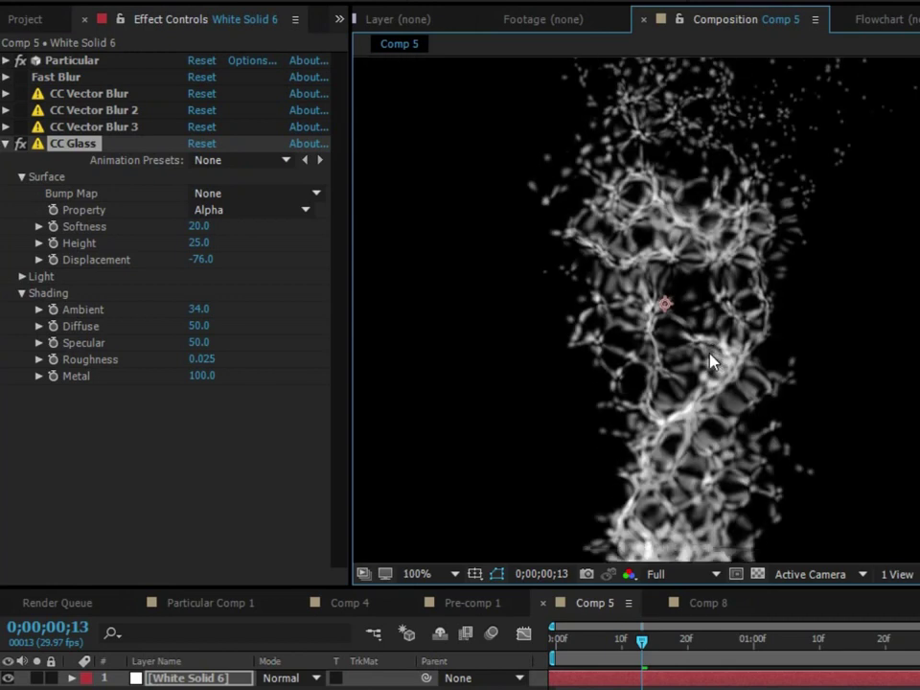
{"action": "scroll", "coordinate": [741, 329], "scroll_direction": "down", "scroll_amount": 2}
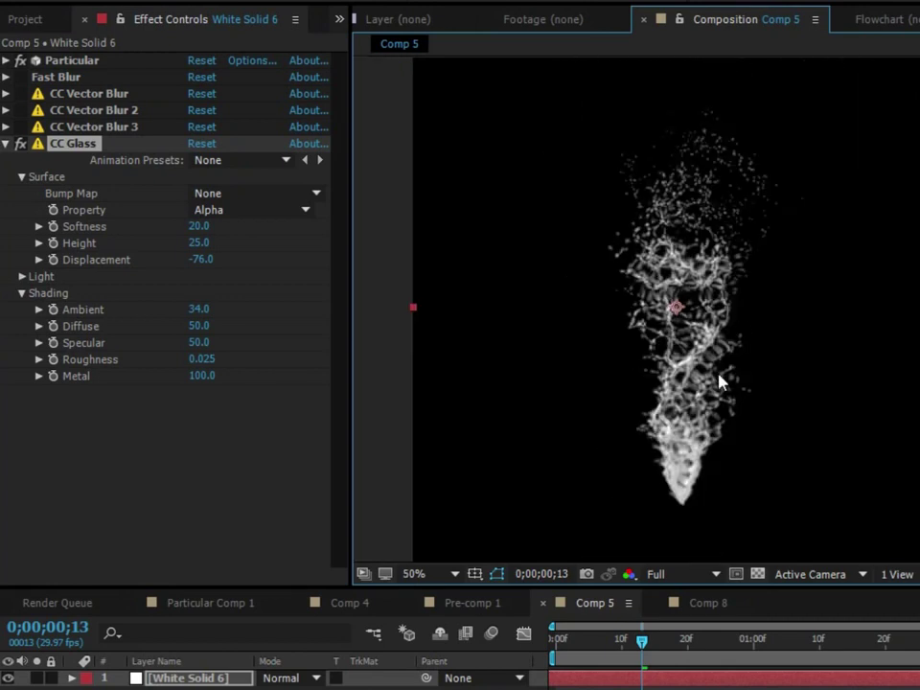
{"action": "scroll", "coordinate": [530, 384], "scroll_direction": "up", "scroll_amount": 2}
{"action": "scroll", "coordinate": [546, 382], "scroll_direction": "down", "scroll_amount": 2}
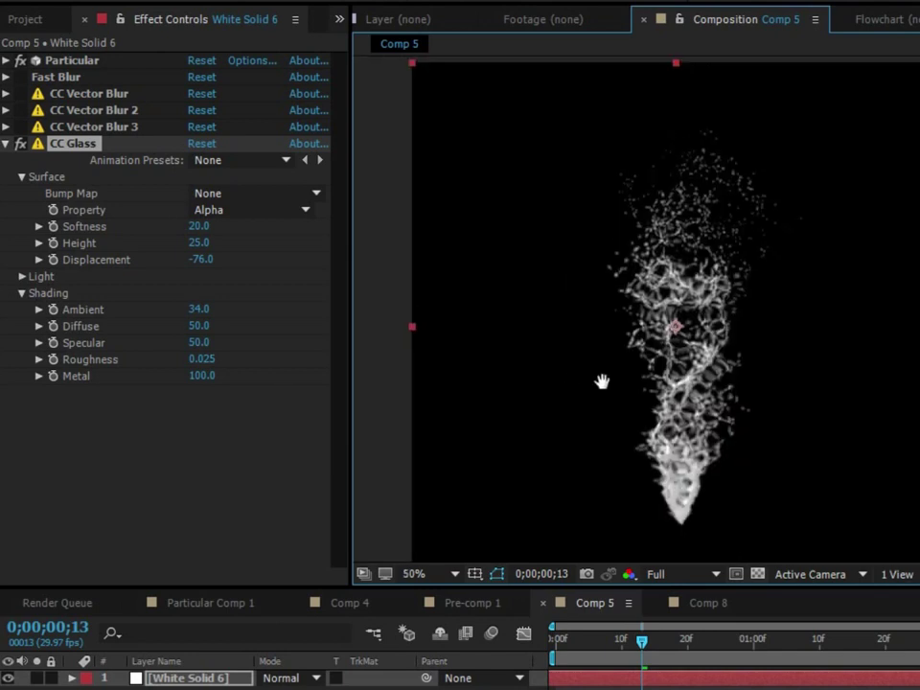
Step: Set CC Glass's Displacement in Comp 5 to -500 and compare the distorted stream at 50% and 100% magnification
{"action": "left_click_drag", "start_coordinate": [200, 259], "coordinate": [150, 195]}
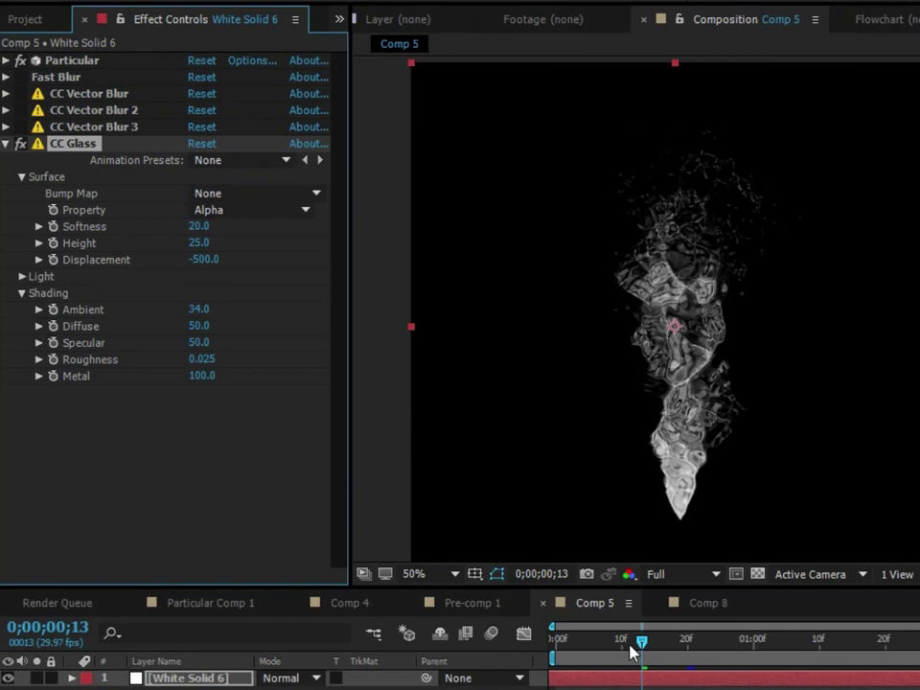
{"action": "scroll", "coordinate": [714, 495], "scroll_direction": "up", "scroll_amount": 2}
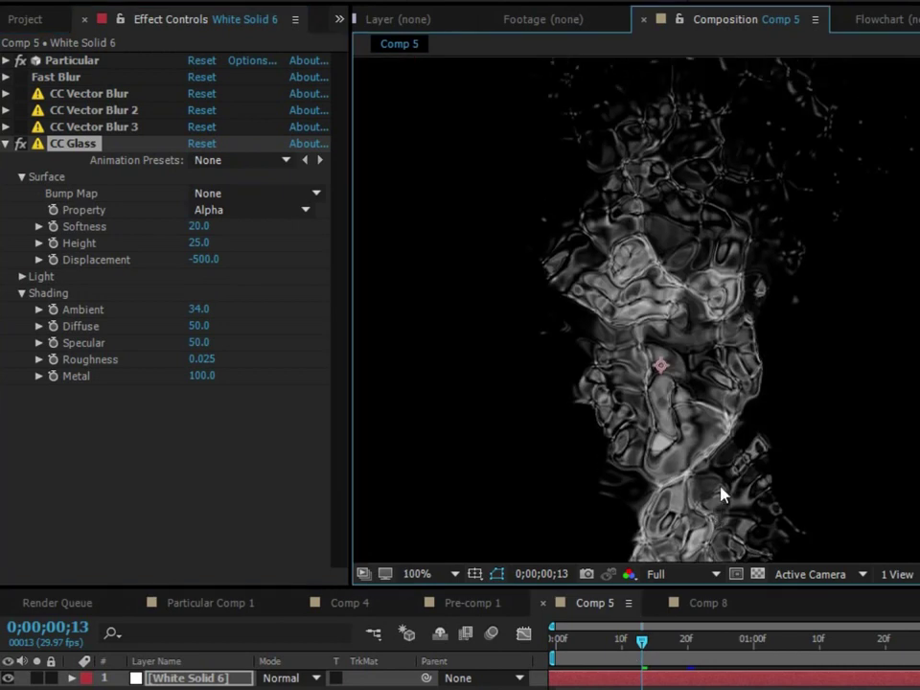
{"action": "scroll", "coordinate": [726, 407], "scroll_direction": "down", "scroll_amount": 4}
{"action": "scroll", "coordinate": [726, 407], "scroll_direction": "up", "scroll_amount": 4}
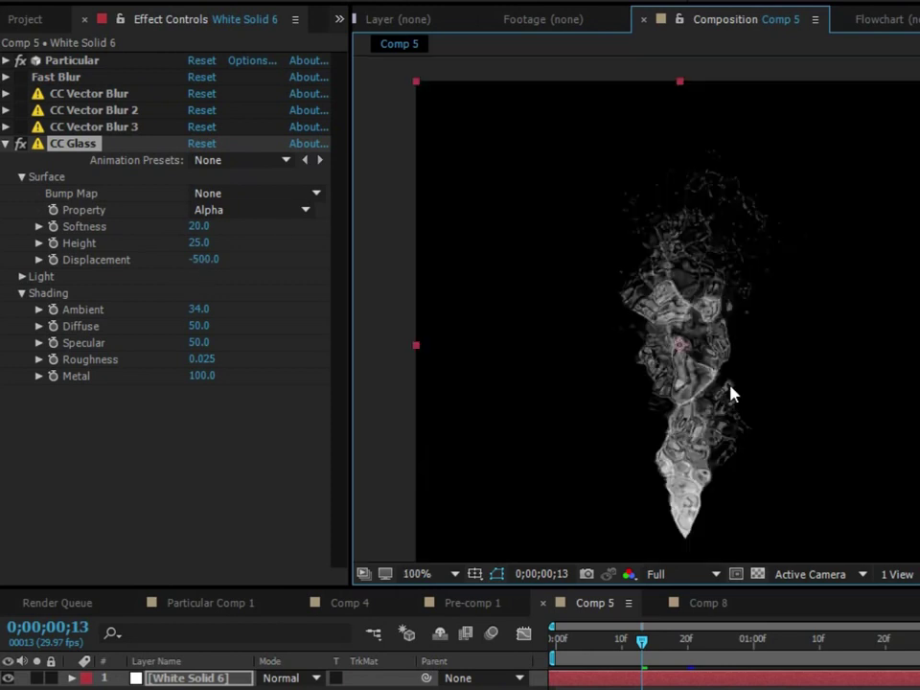
{"action": "scroll", "coordinate": [730, 385], "scroll_direction": "up", "scroll_amount": 1}
{"action": "left_click_drag", "start_coordinate": [732, 383], "coordinate": [739, 366]}
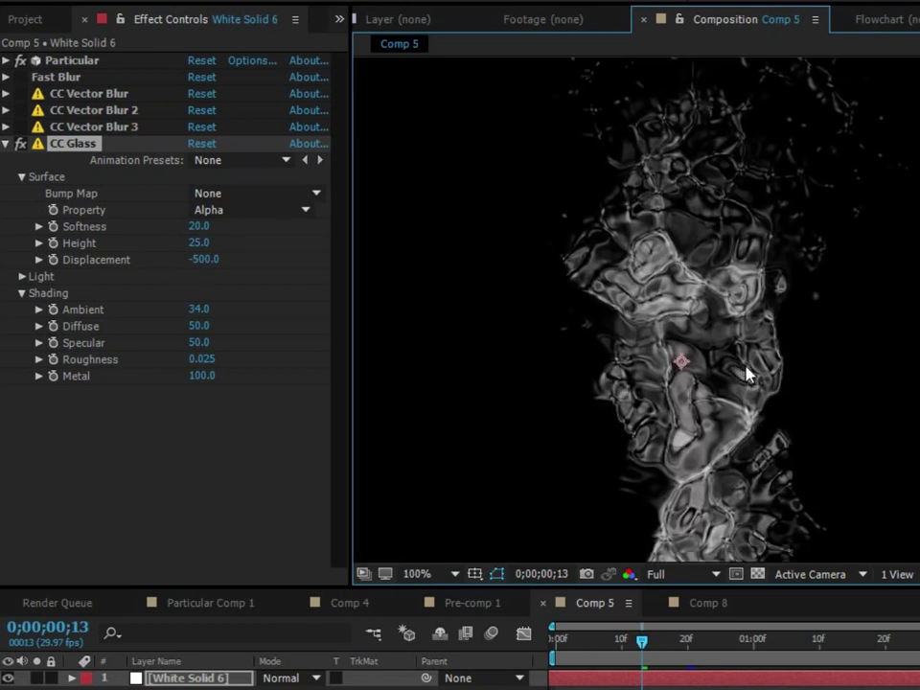
{"action": "key", "text": "comma"}
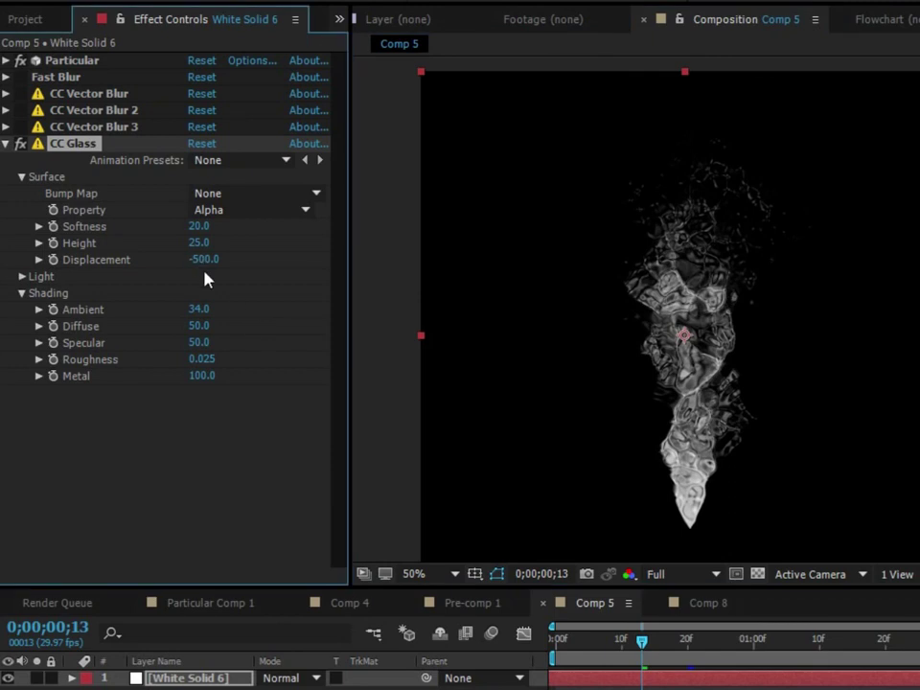
{"action": "key", "text": "period"}
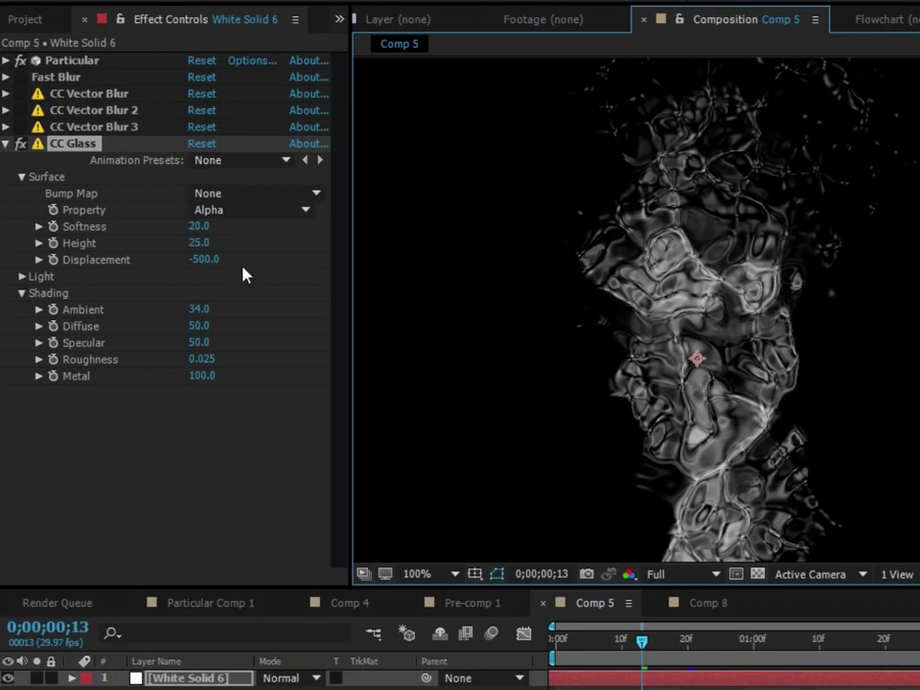
{"action": "key", "text": "comma"}
{"action": "left_click_drag", "start_coordinate": [633, 346], "coordinate": [587, 342]}
{"action": "key", "text": "period"}
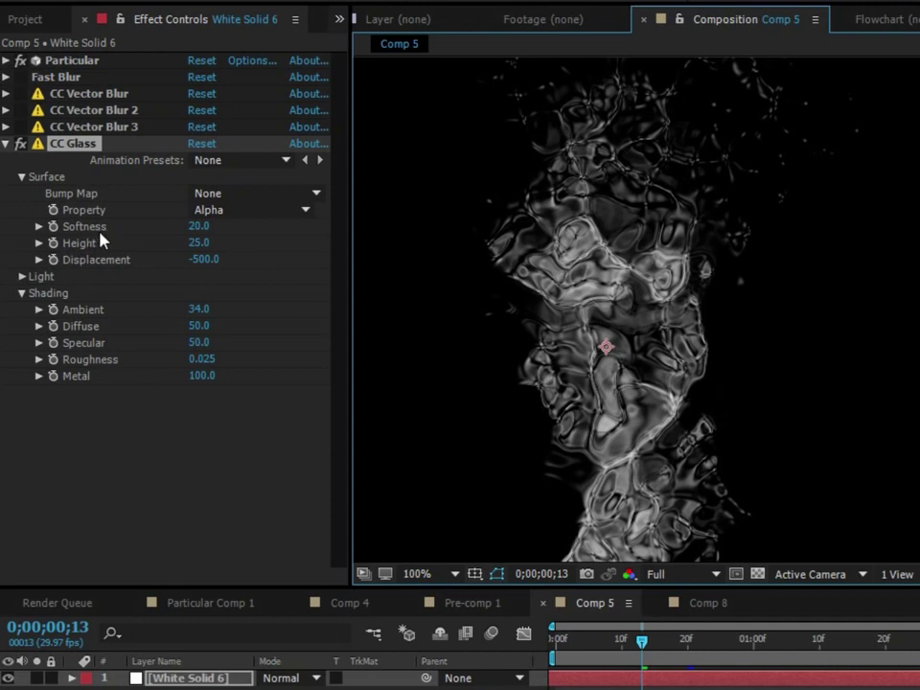
Step: Set CC Glass's Height to 28.3 and Softness to 24.1, and inspect the surface detail of the stream
{"action": "left_click", "coordinate": [287, 242]}
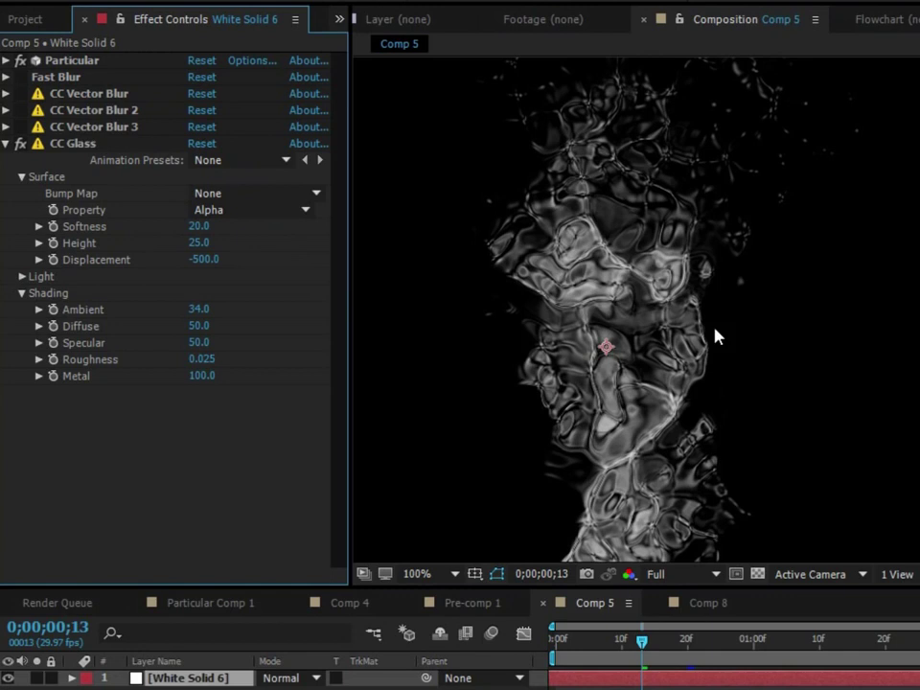
{"action": "left_click_drag", "start_coordinate": [199, 243], "coordinate": [238, 248]}
{"action": "scroll", "coordinate": [597, 307], "scroll_direction": "down", "scroll_amount": 1}
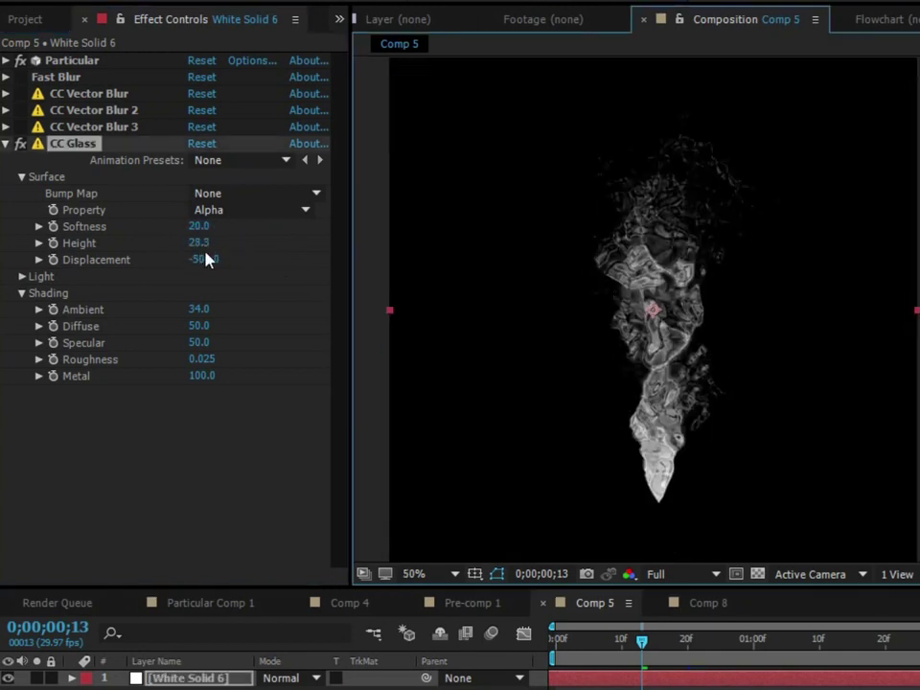
{"action": "left_click_drag", "start_coordinate": [205, 228], "coordinate": [242, 221]}
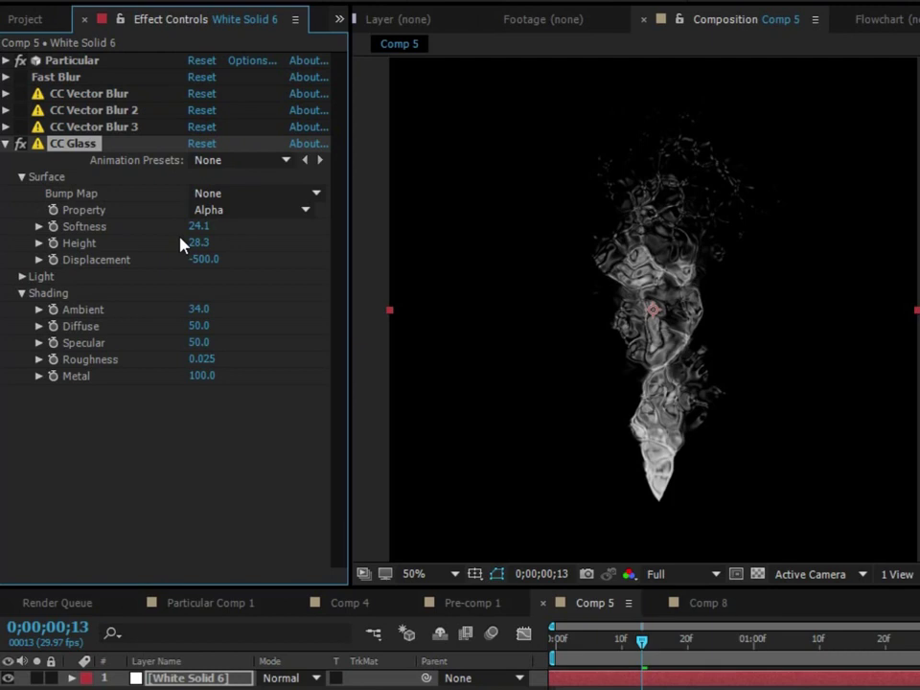
{"action": "scroll", "coordinate": [657, 354], "scroll_direction": "up", "scroll_amount": 2}
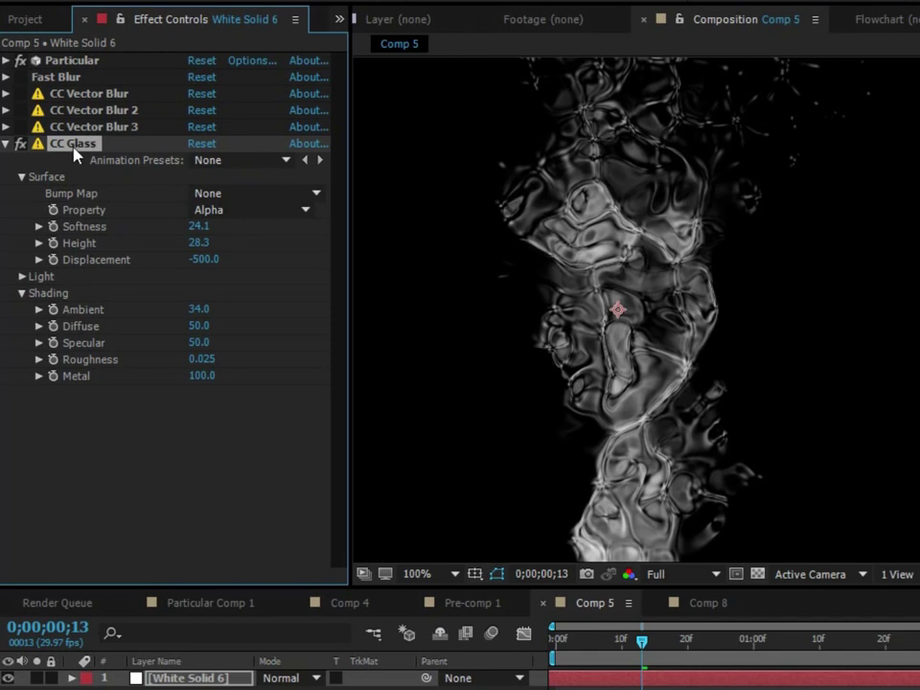
{"action": "scroll", "coordinate": [641, 288], "scroll_direction": "down", "scroll_amount": 2}
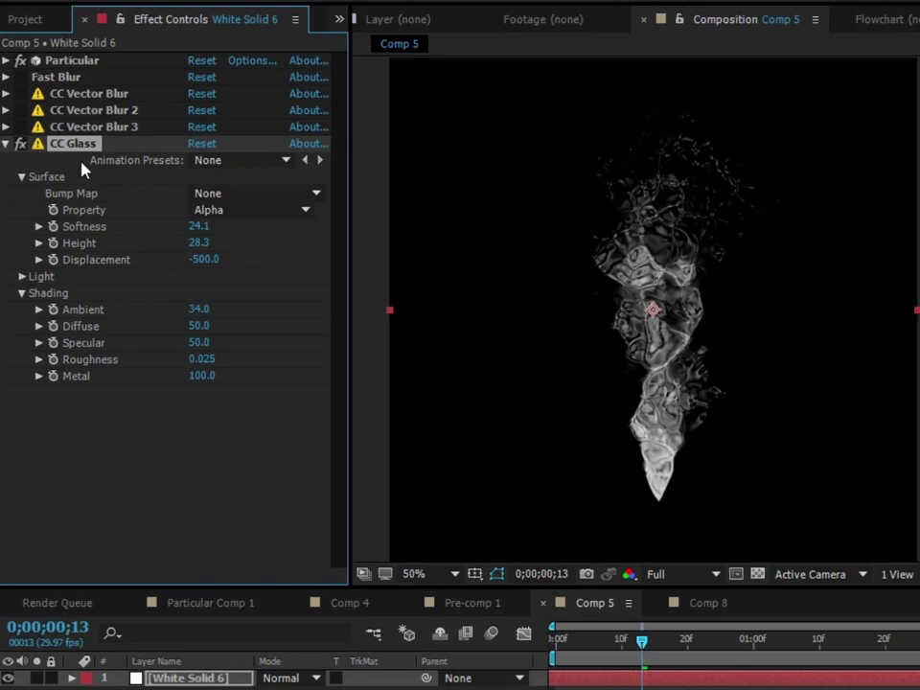
{"action": "key", "text": "Return"}
{"action": "type", "text": "CC Fluids"}
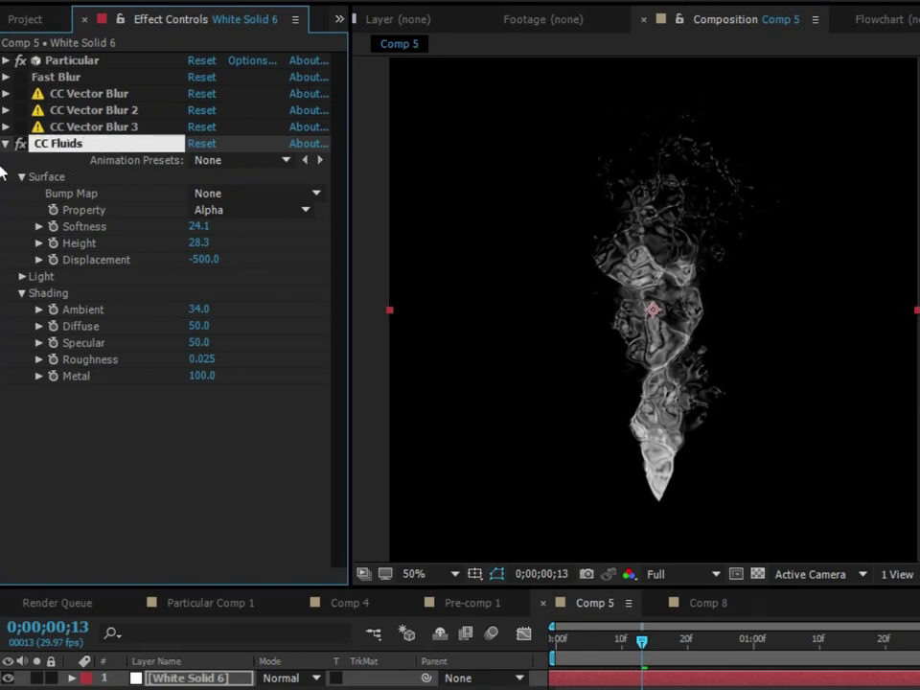
{"action": "key", "text": "ctrl+a"}
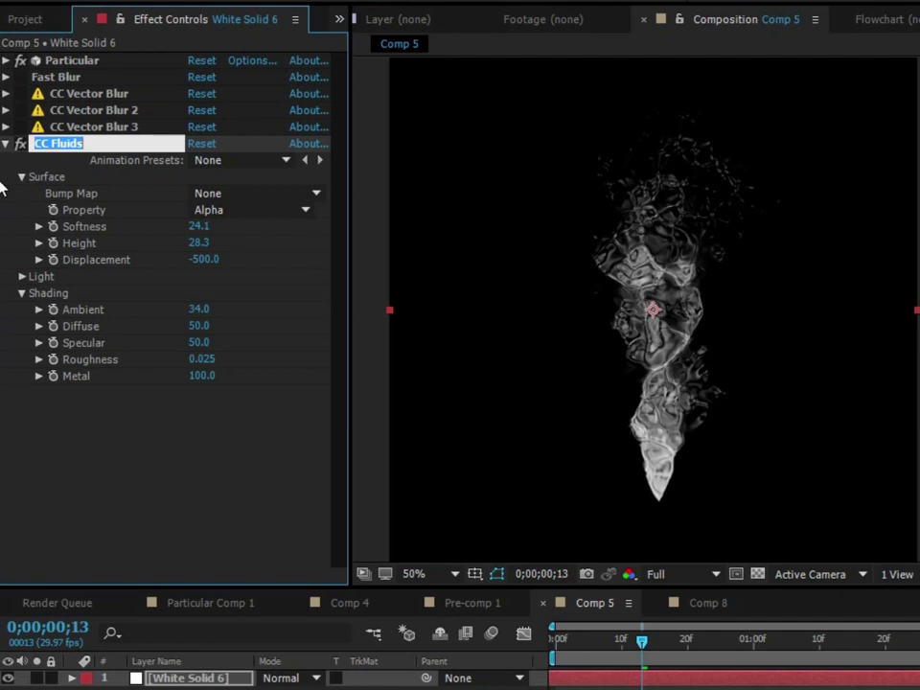
{"action": "key", "text": "Escape"}
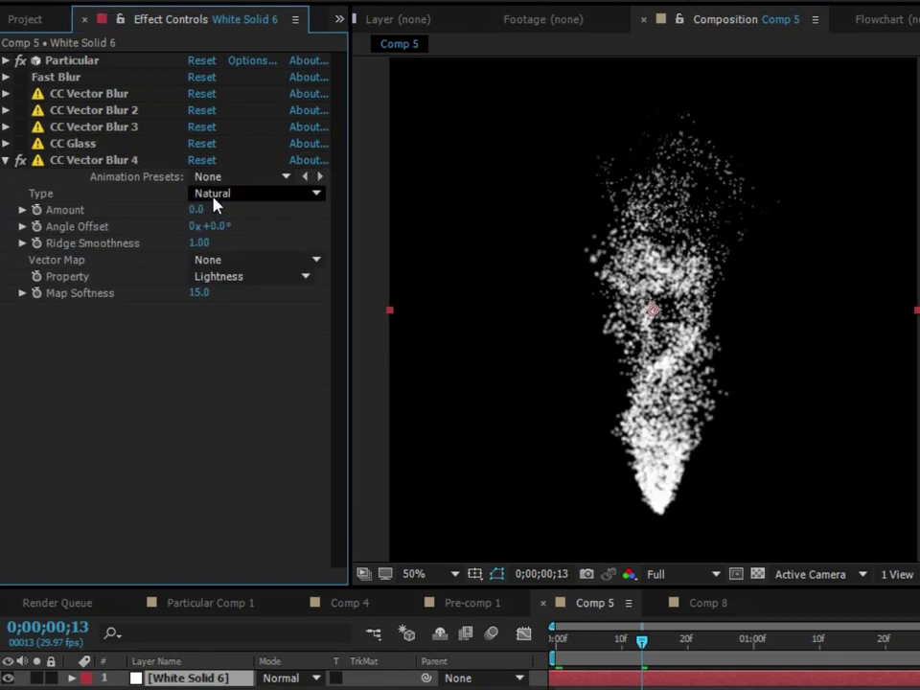
Step: Set CC Vector Blur 4's Amount to 106 and examine the blurred stream at several magnifications
{"action": "left_click_drag", "start_coordinate": [196, 215], "coordinate": [298, 206]}
{"action": "scroll", "coordinate": [677, 319], "scroll_direction": "up", "scroll_amount": 2}
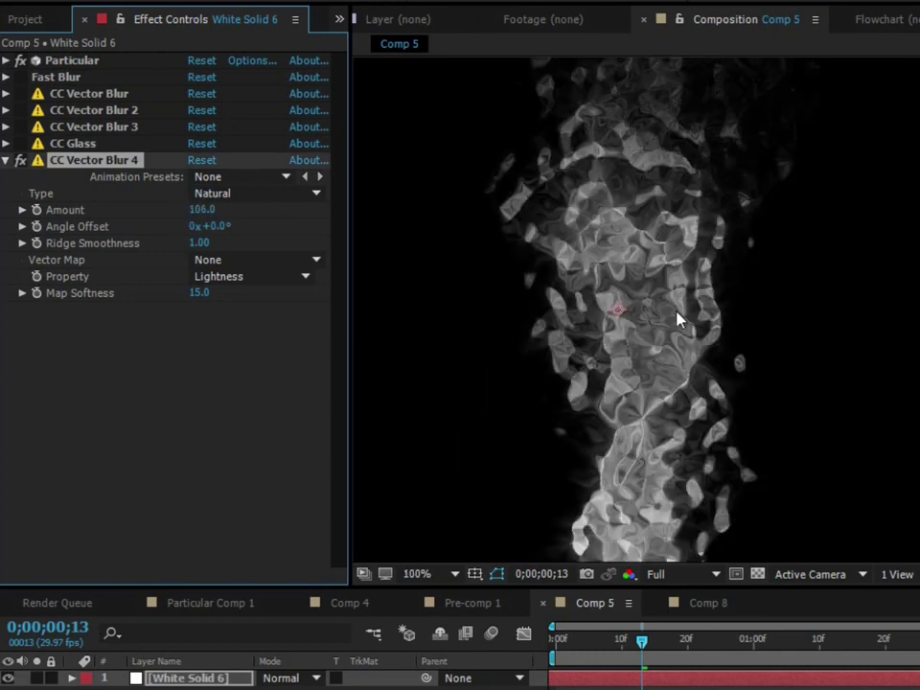
{"action": "scroll", "coordinate": [677, 319], "scroll_direction": "up", "scroll_amount": 2}
{"action": "scroll", "coordinate": [677, 319], "scroll_direction": "down", "scroll_amount": 2}
{"action": "scroll", "coordinate": [757, 234], "scroll_direction": "down", "scroll_amount": 2}
Step: Set CC Vector Blur 4's Amount to 28 and Map Softness to 25.9, and inspect the stream's filaments up close
{"action": "left_click_drag", "start_coordinate": [203, 209], "coordinate": [153, 235]}
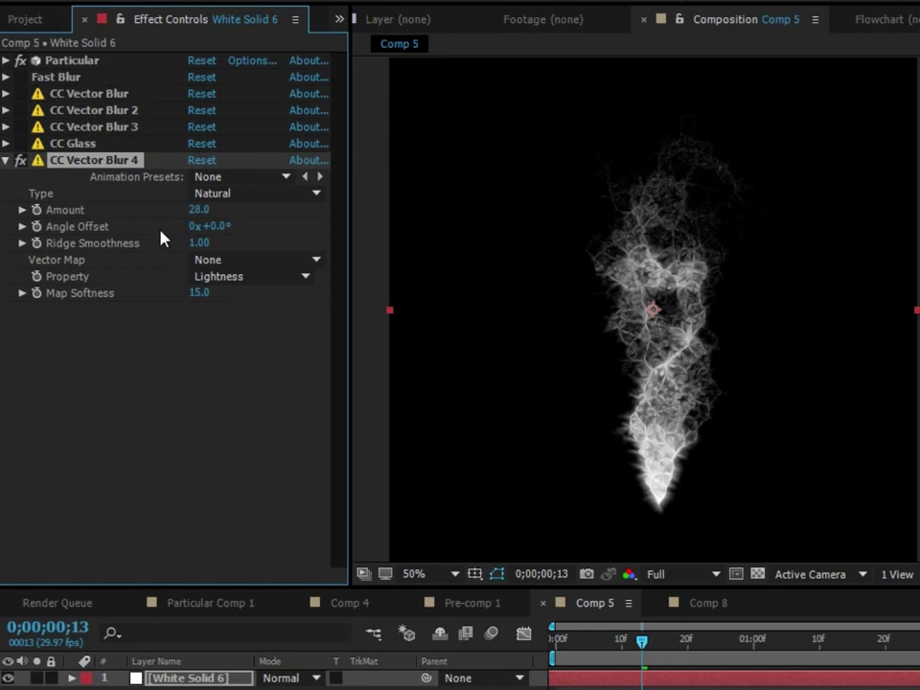
{"action": "left_click_drag", "start_coordinate": [206, 294], "coordinate": [315, 293]}
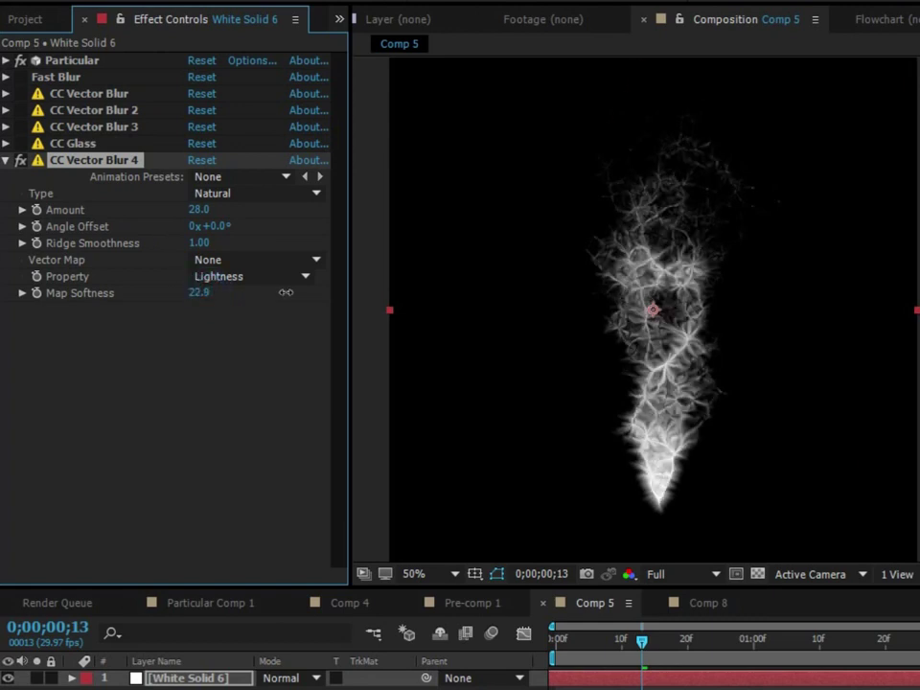
{"action": "scroll", "coordinate": [636, 293], "scroll_direction": "up", "scroll_amount": 2}
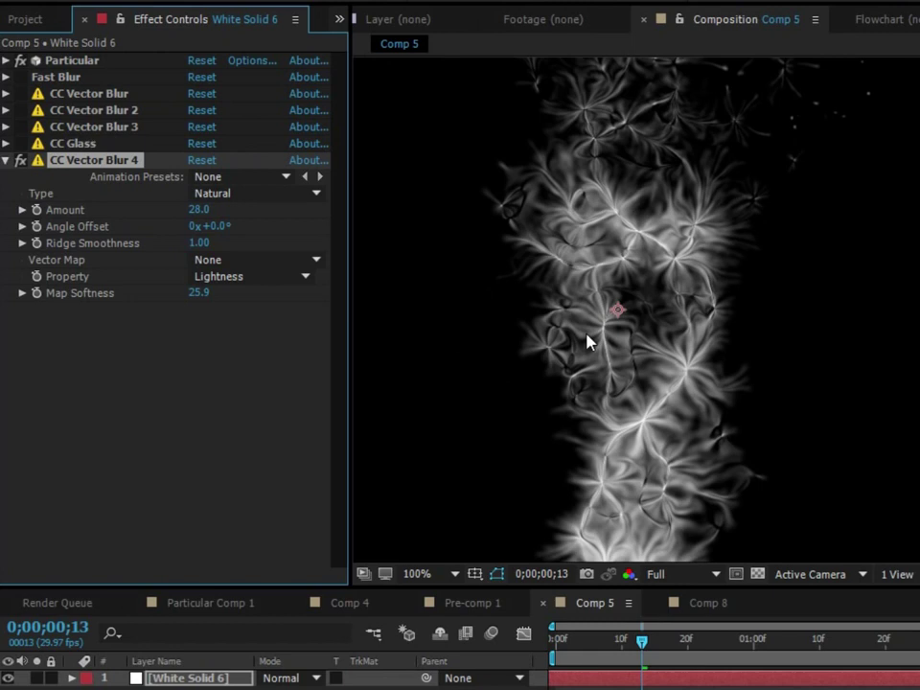
{"action": "scroll", "coordinate": [649, 329], "scroll_direction": "down", "scroll_amount": 2}
{"action": "scroll", "coordinate": [648, 334], "scroll_direction": "up", "scroll_amount": 2}
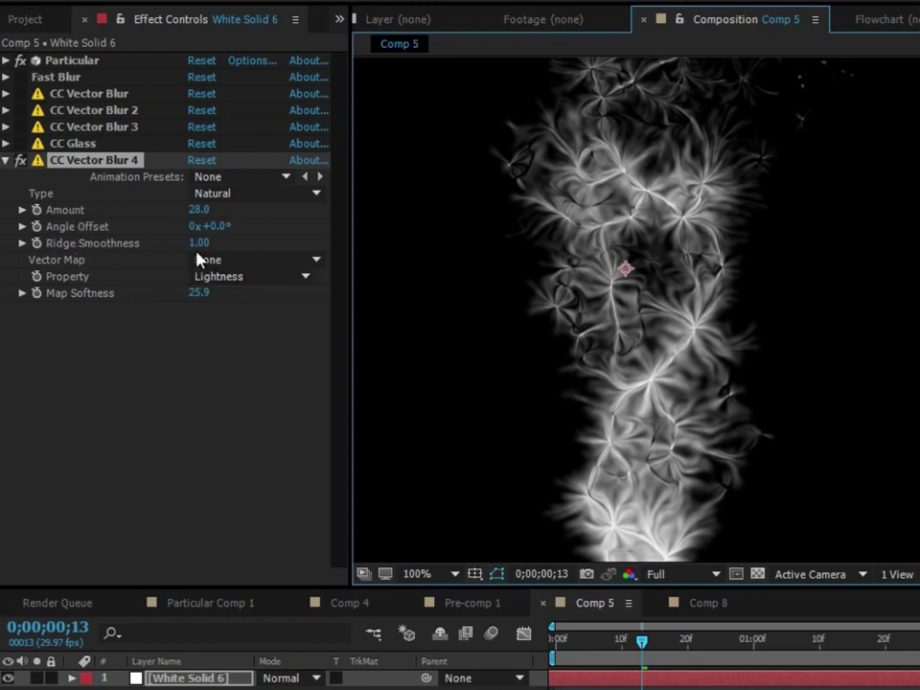
Step: Set CC Vector Blur 4's Amount to 83, Ridge Smoothness to 1.10 and Map Softness to 21.3
{"action": "left_click_drag", "start_coordinate": [199, 209], "coordinate": [257, 207]}
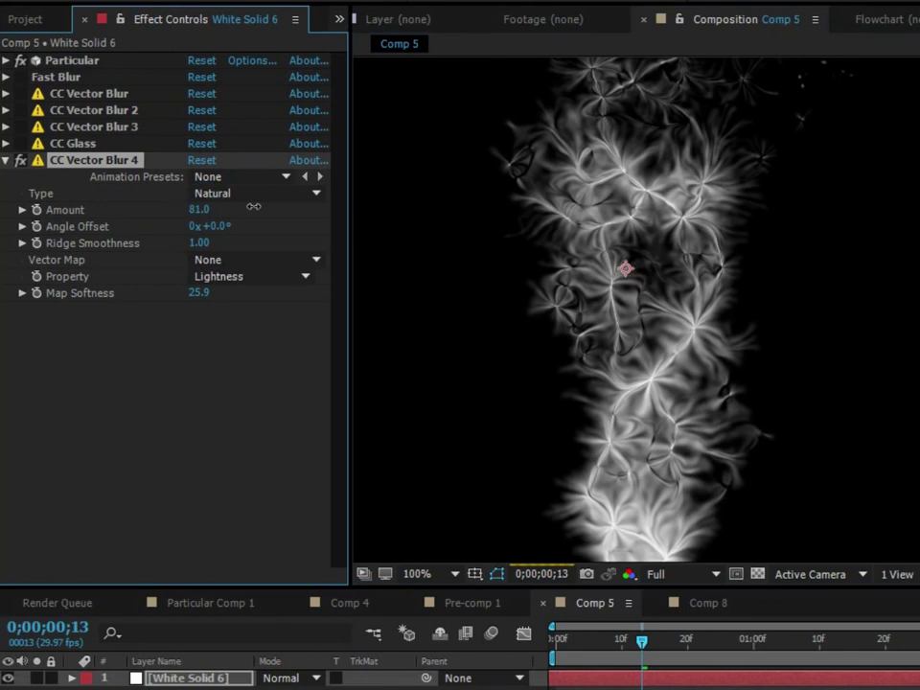
{"action": "key", "text": "comma"}
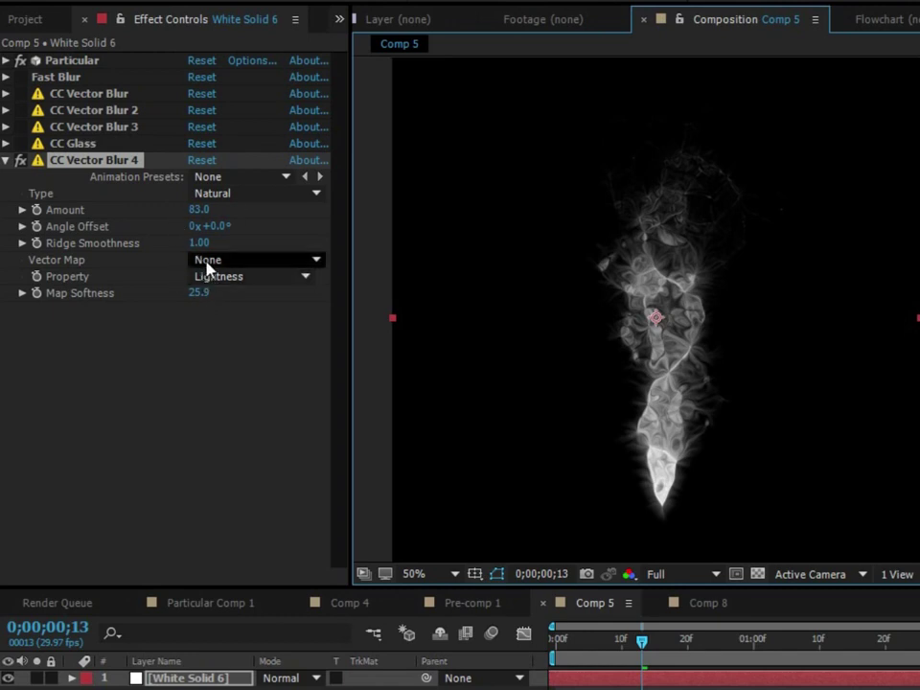
{"action": "mouse_move", "coordinate": [205, 245]}
{"action": "left_mouse_down"}
{"action": "mouse_move", "coordinate": [178, 243]}
{"action": "mouse_move", "coordinate": [199, 245]}
{"action": "left_mouse_up"}
{"action": "left_click_drag", "start_coordinate": [193, 303], "coordinate": [149, 301]}
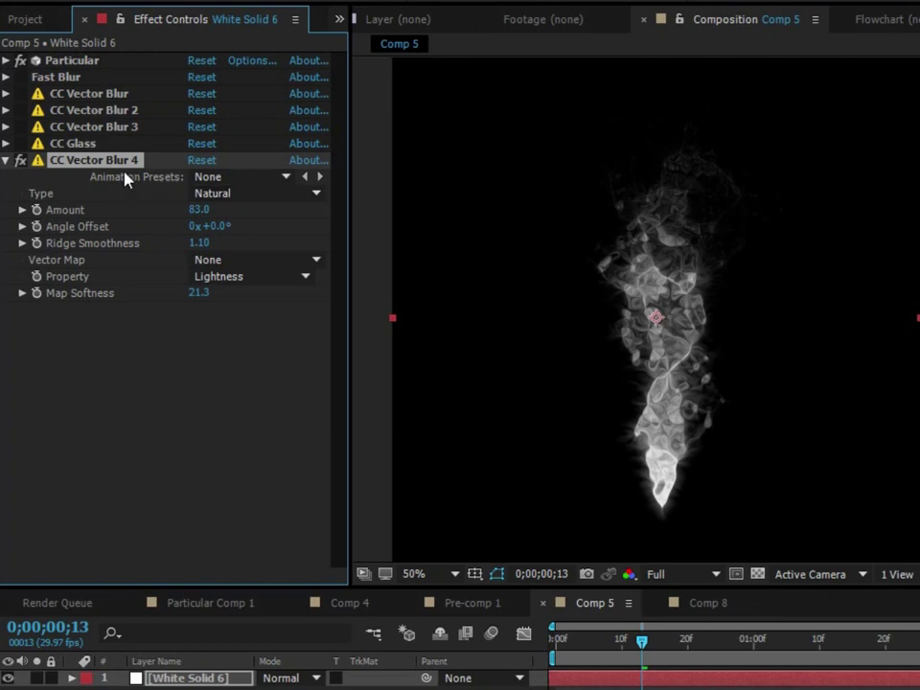
Step: Turn off CC Vector Blur 4 and apply the Median effect to White Solid 6
{"action": "left_click", "coordinate": [20, 160]}
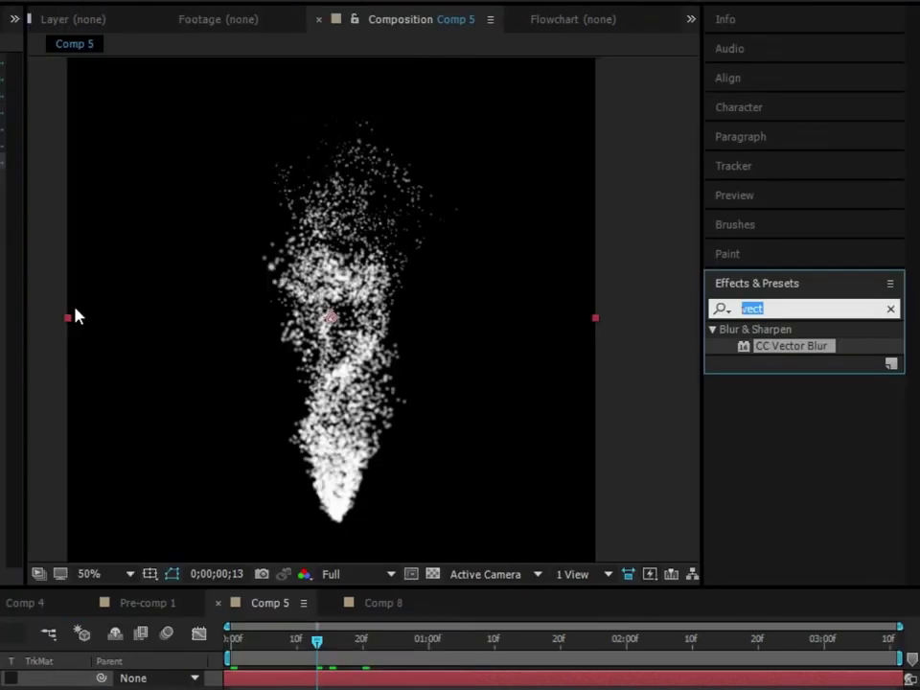
{"action": "type", "text": "media"}
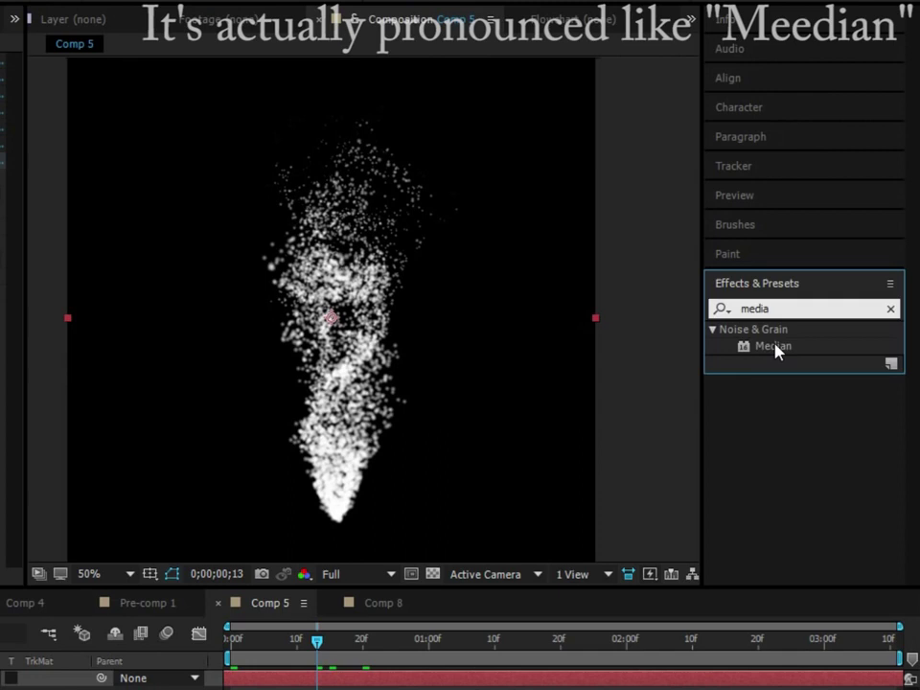
{"action": "left_click_drag", "start_coordinate": [775, 347], "coordinate": [144, 422]}
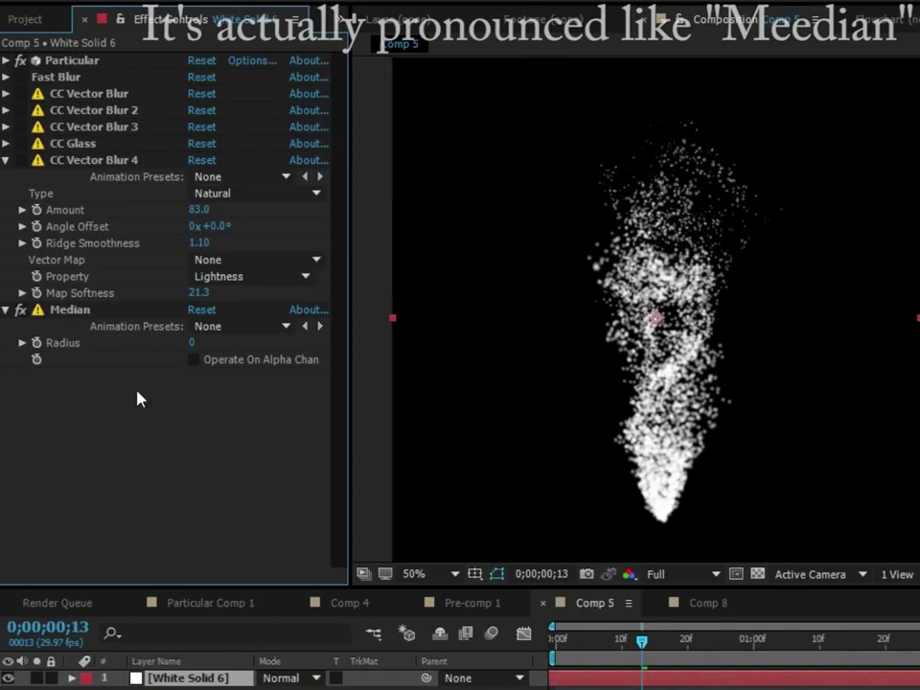
Step: Enable Median's Operate On Alpha Channel option and set the composition's preview resolution to Half
{"action": "left_click", "coordinate": [193, 359]}
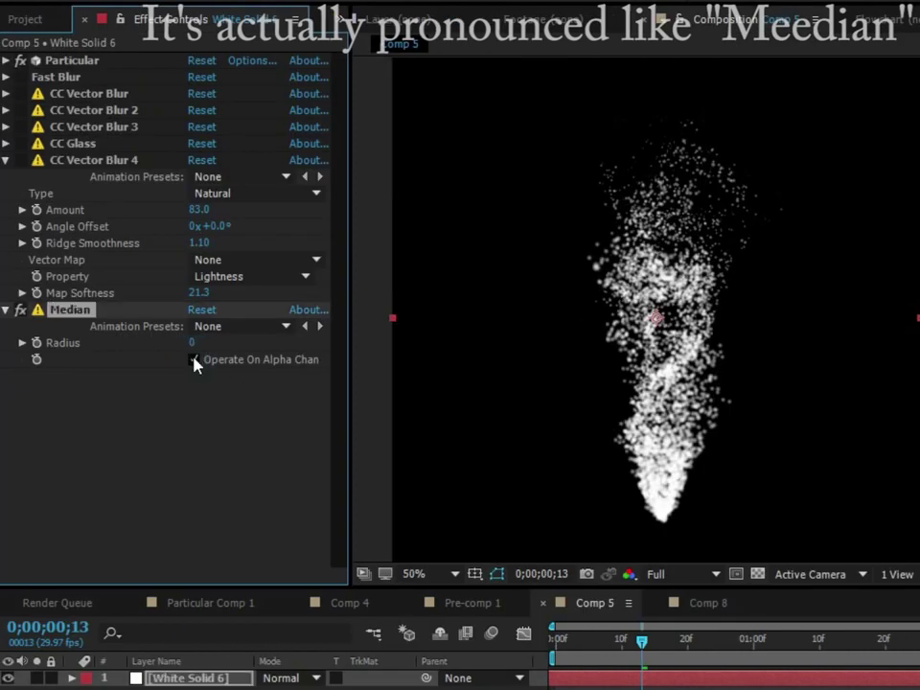
{"action": "left_click", "coordinate": [218, 417]}
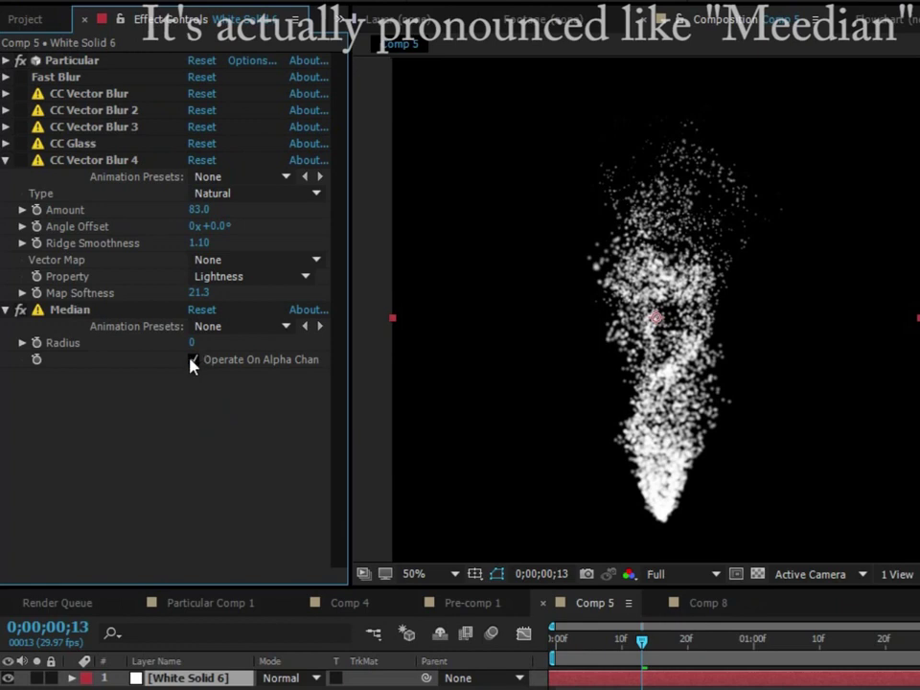
{"action": "left_click", "coordinate": [757, 574]}
{"action": "left_click", "coordinate": [757, 574]}
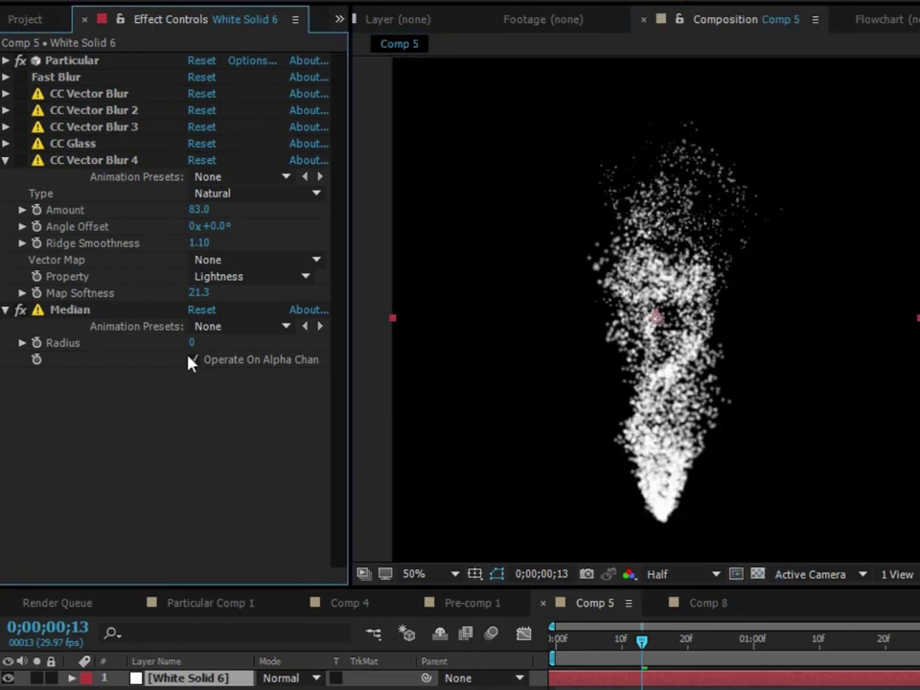
Step: Set Median's Radius to 8 and examine the softened stream at 100% and 50% magnification
{"action": "left_click_drag", "start_coordinate": [195, 342], "coordinate": [200, 342]}
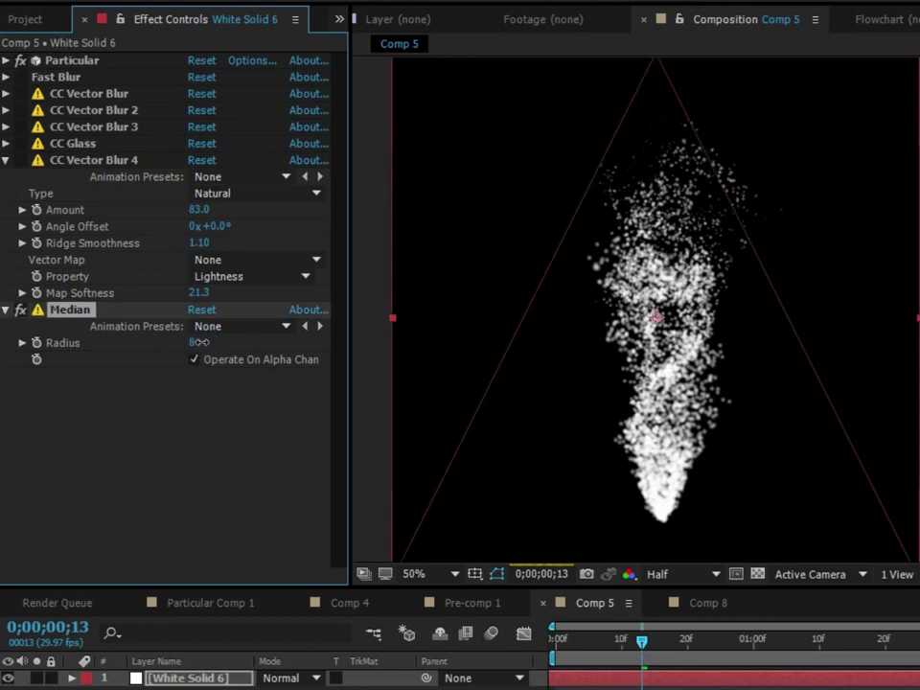
{"action": "scroll", "coordinate": [823, 381], "scroll_direction": "up", "scroll_amount": 1}
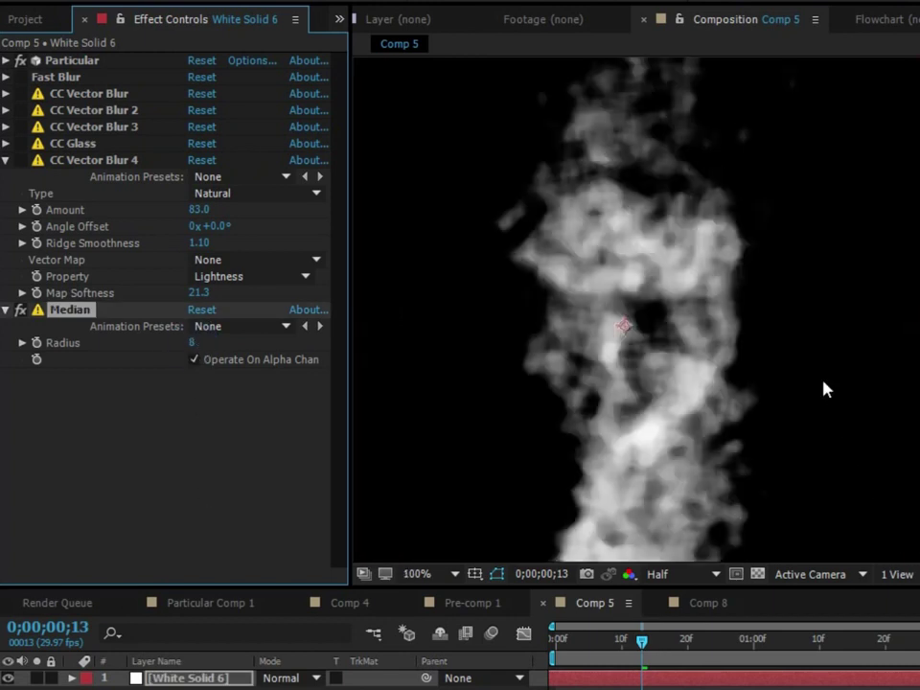
{"action": "key", "text": "comma"}
{"action": "key", "text": "comma"}
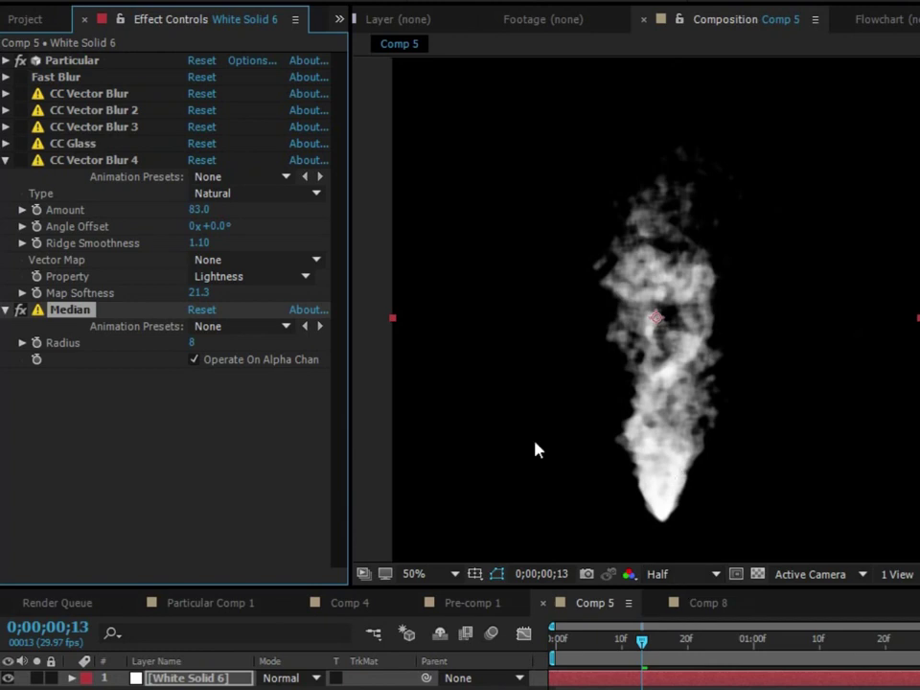
Step: Try a Median Radius of 24, and settle on 15
{"action": "left_click_drag", "start_coordinate": [191, 342], "coordinate": [207, 342]}
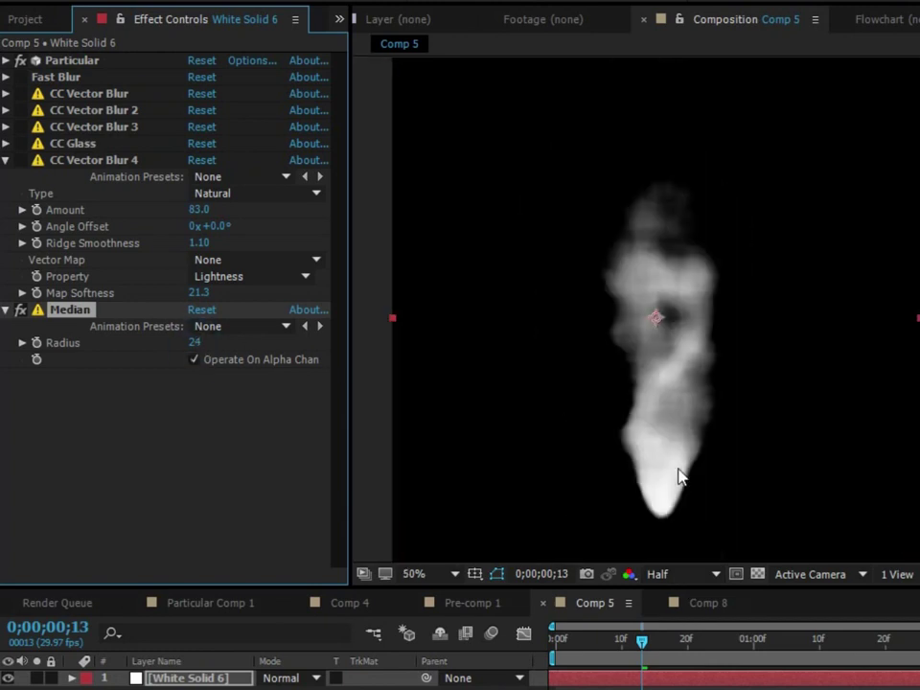
{"action": "left_click", "coordinate": [195, 342]}
{"action": "type", "text": "15"}
{"action": "key", "text": "Return"}
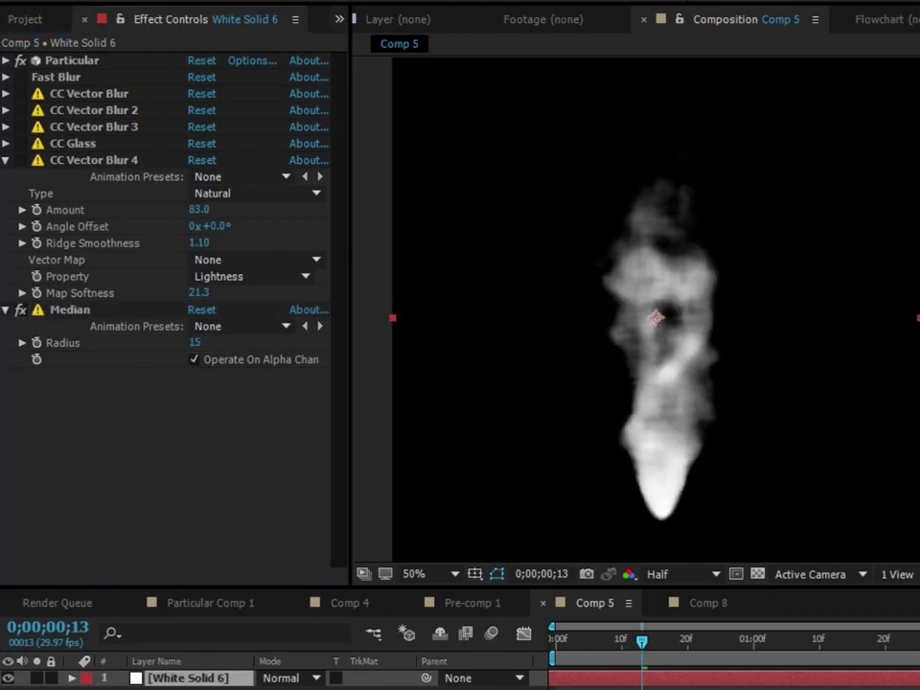
Step: Insert a Fast Blur effect above Median with Blurriness 21, and inspect the smoky stream
{"action": "left_click_drag", "start_coordinate": [914, 357], "coordinate": [95, 298]}
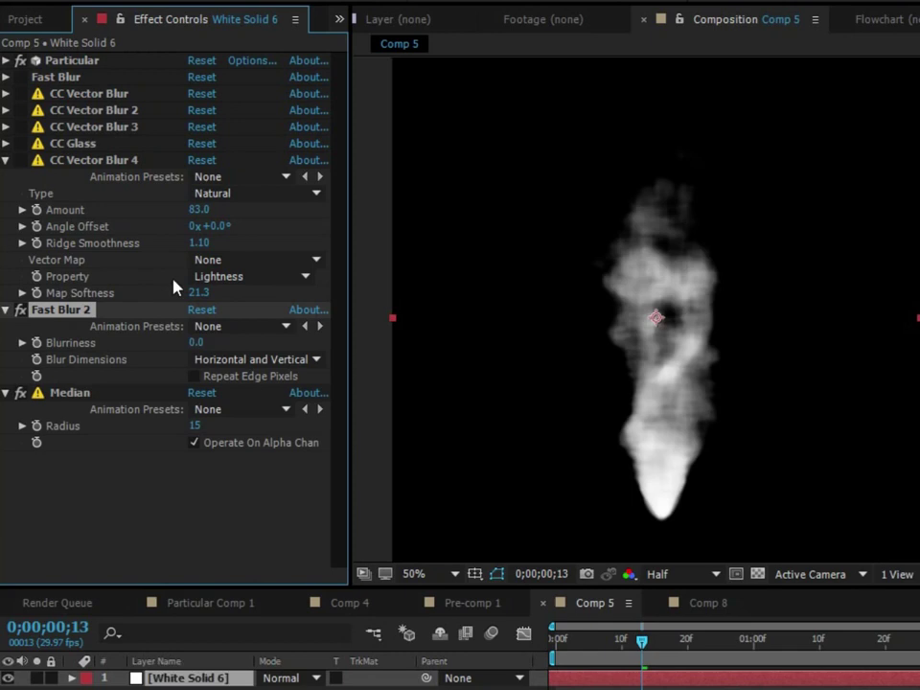
{"action": "left_click_drag", "start_coordinate": [191, 342], "coordinate": [209, 347]}
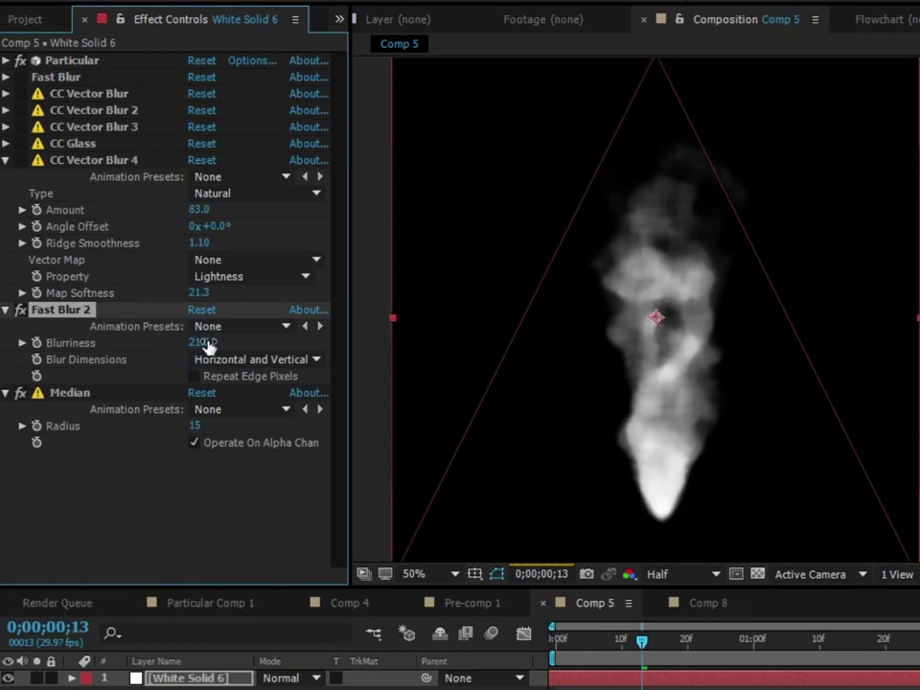
{"action": "scroll", "coordinate": [604, 312], "scroll_direction": "up", "scroll_amount": 2}
{"action": "scroll", "coordinate": [604, 322], "scroll_direction": "down", "scroll_amount": 2}
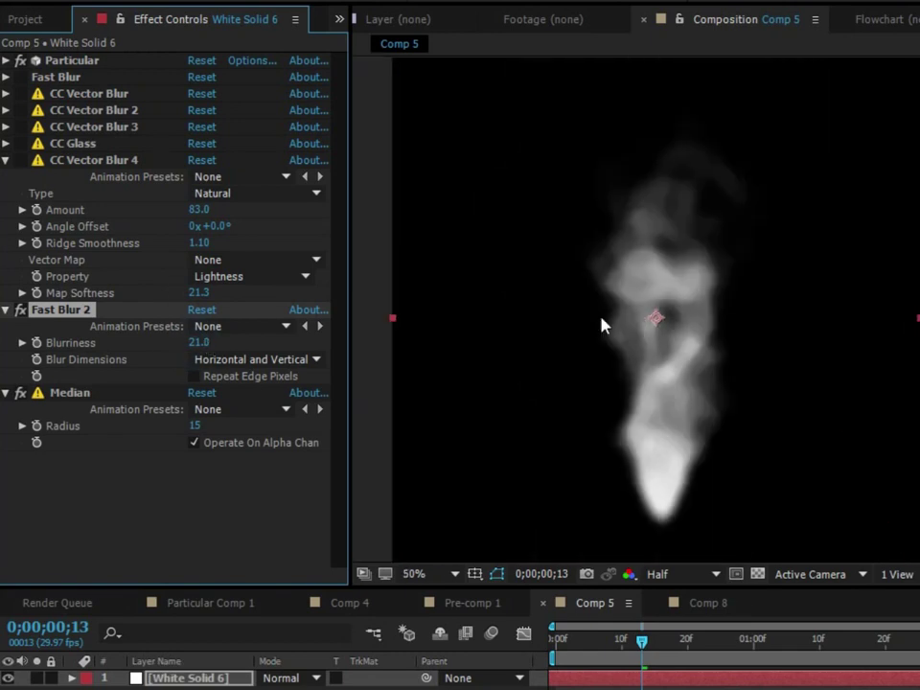
{"action": "left_click_drag", "start_coordinate": [604, 322], "coordinate": [614, 269]}
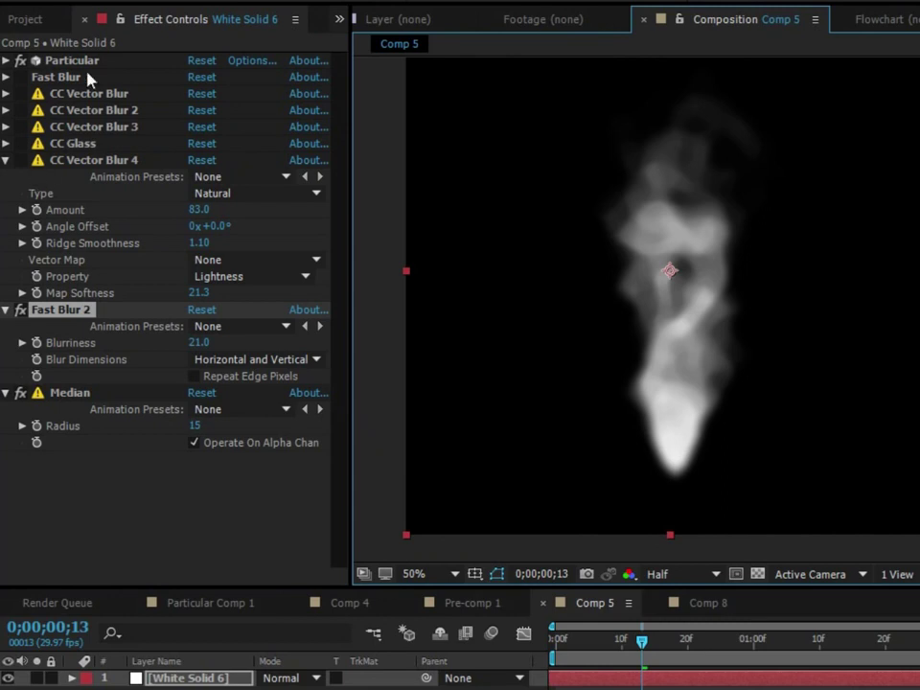
Step: Delete the Median and Fast Blur 2 effects from White Solid 6
{"action": "left_click", "coordinate": [75, 94]}
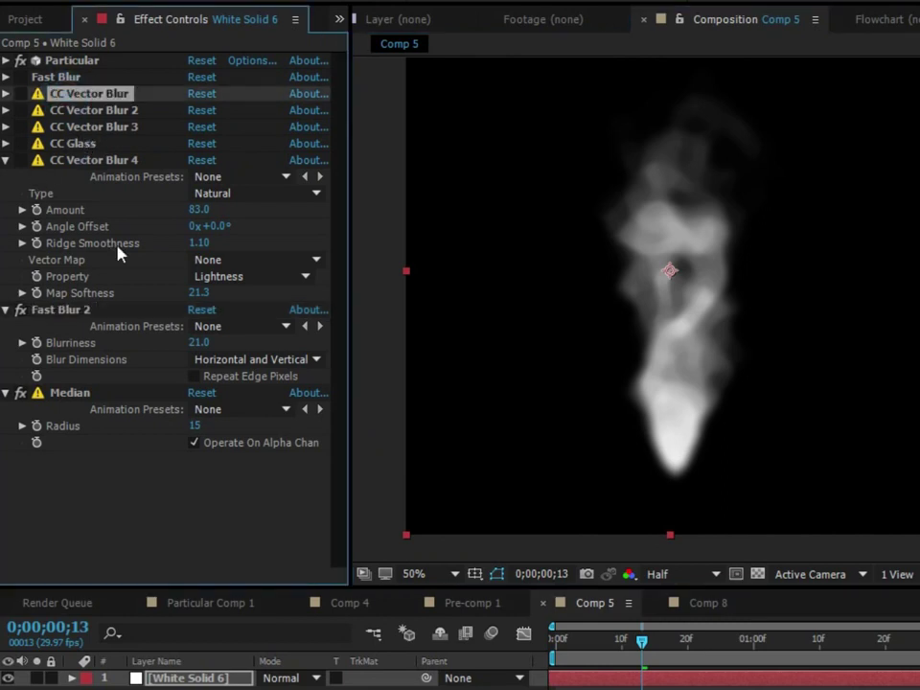
{"action": "left_click", "coordinate": [68, 401]}
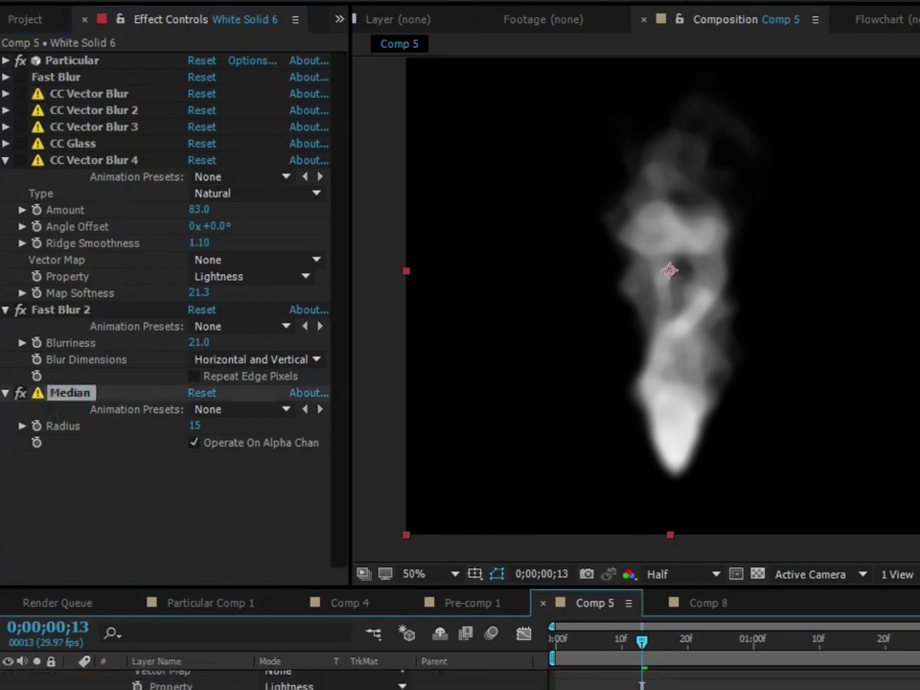
{"action": "left_click", "coordinate": [715, 460]}
{"action": "key", "text": "Delete"}
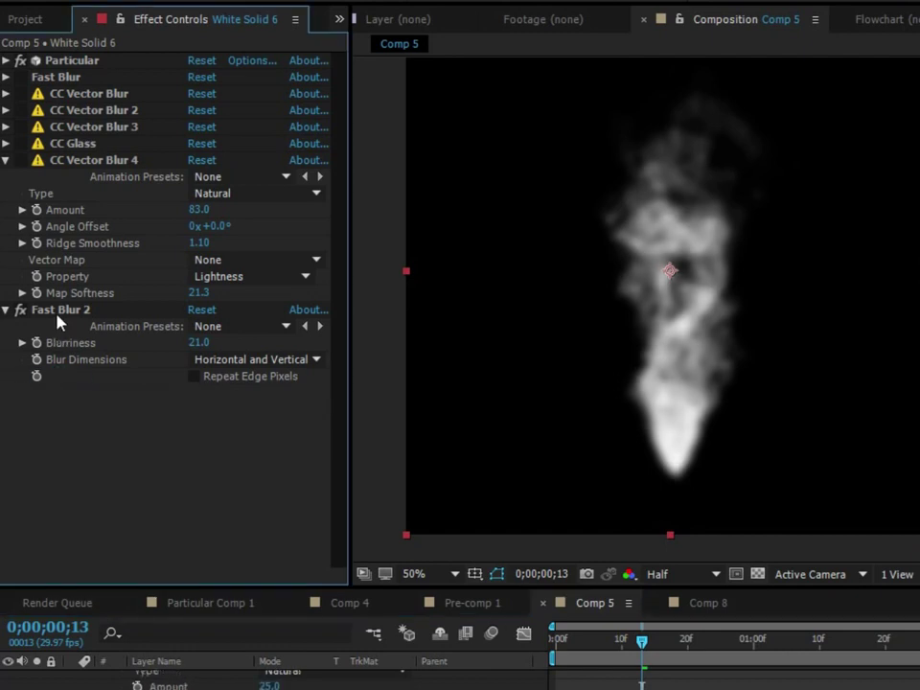
{"action": "left_click", "coordinate": [58, 314]}
{"action": "key", "text": "Delete"}
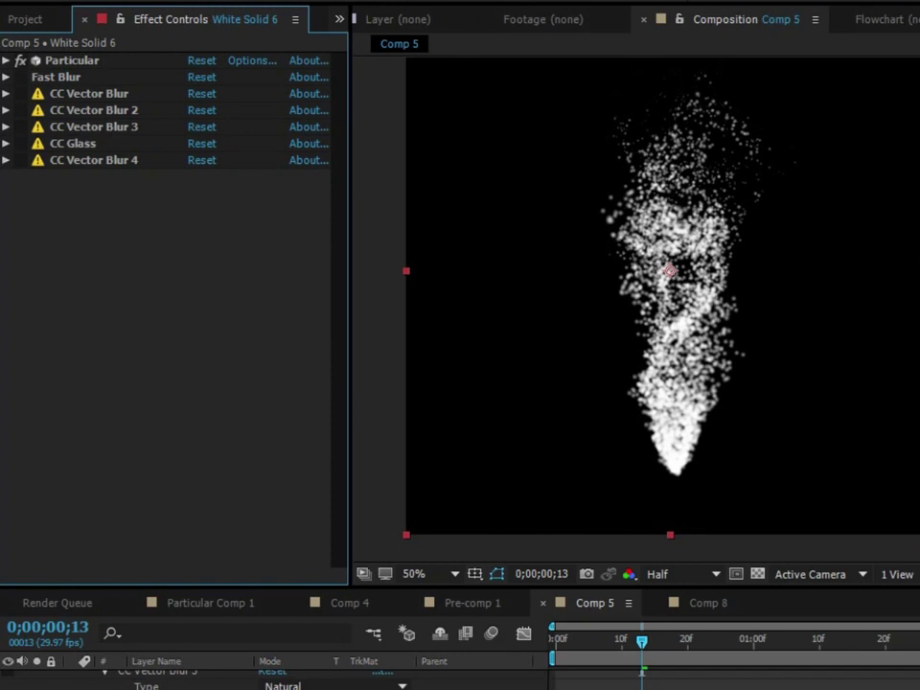
Step: Apply a new Fast Blur below CC Vector Blur 4 and set its Blurriness to 22
{"action": "key", "text": "ctrl+t"}
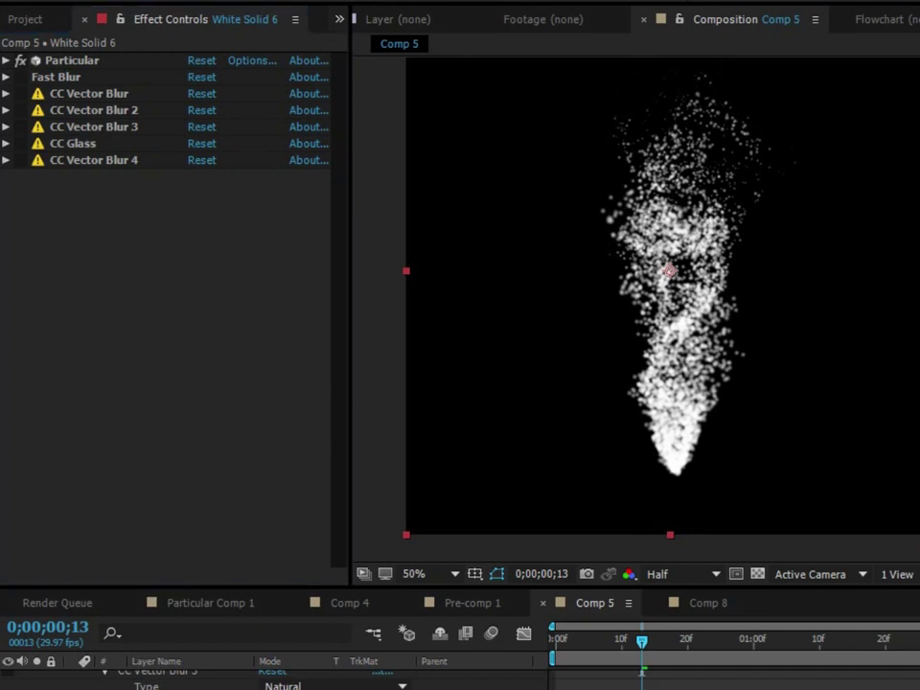
{"action": "left_click_drag", "start_coordinate": [914, 451], "coordinate": [201, 341]}
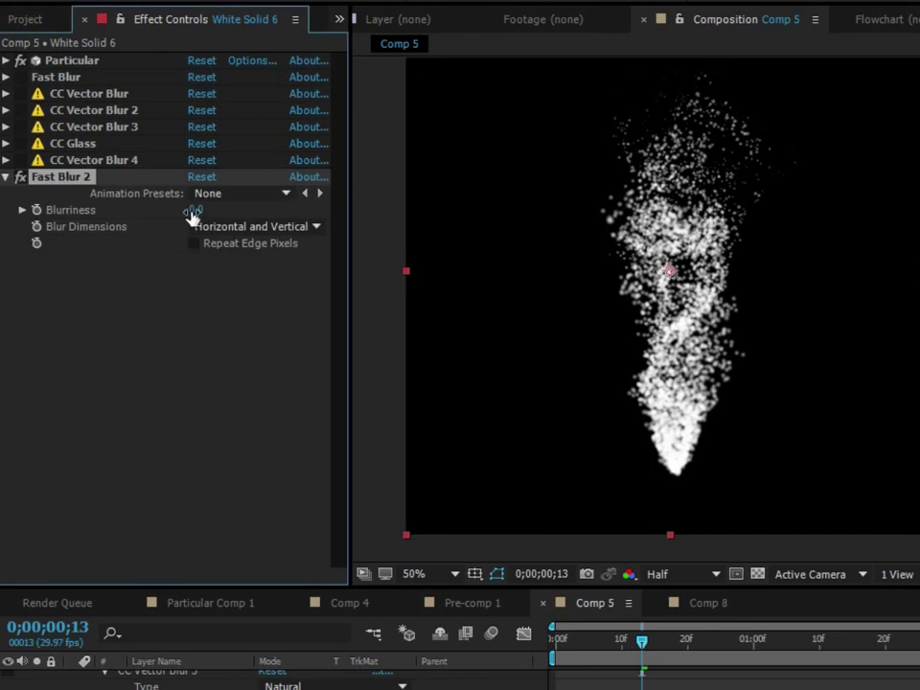
{"action": "left_click_drag", "start_coordinate": [191, 211], "coordinate": [321, 208]}
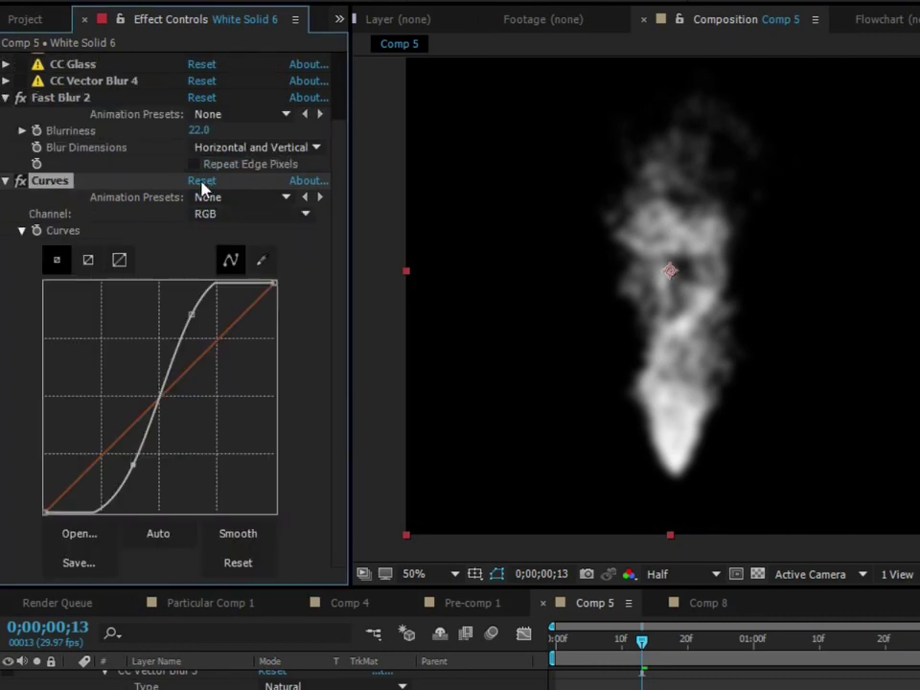
Step: Reset the Curves effect below Fast Blur 2 and shape its Alpha channel into an S-curve for higher contrast
{"action": "left_click", "coordinate": [202, 181]}
{"action": "left_click", "coordinate": [761, 576]}
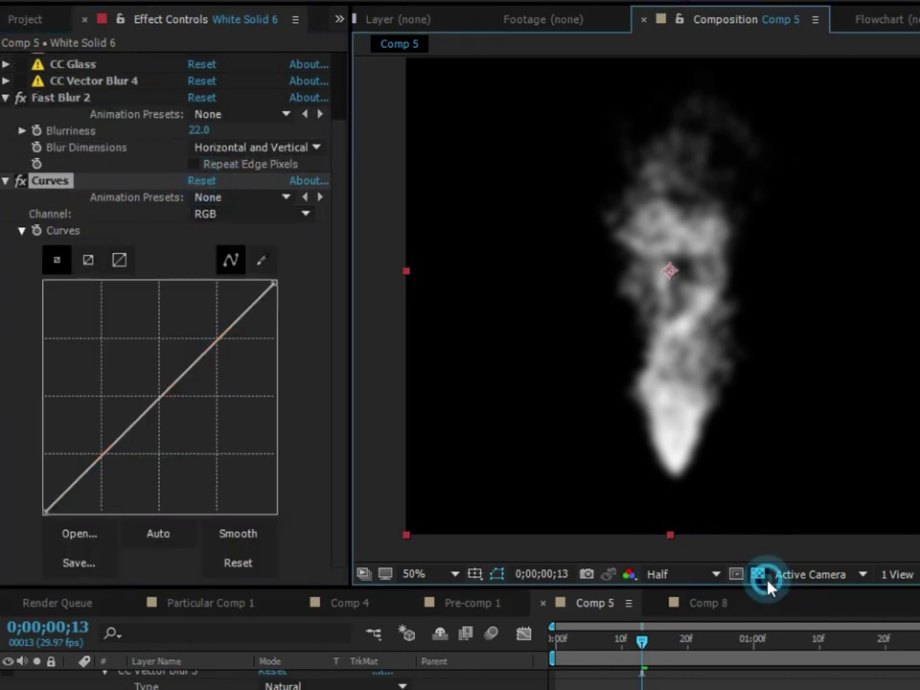
{"action": "left_click", "coordinate": [240, 214]}
{"action": "left_click", "coordinate": [249, 322]}
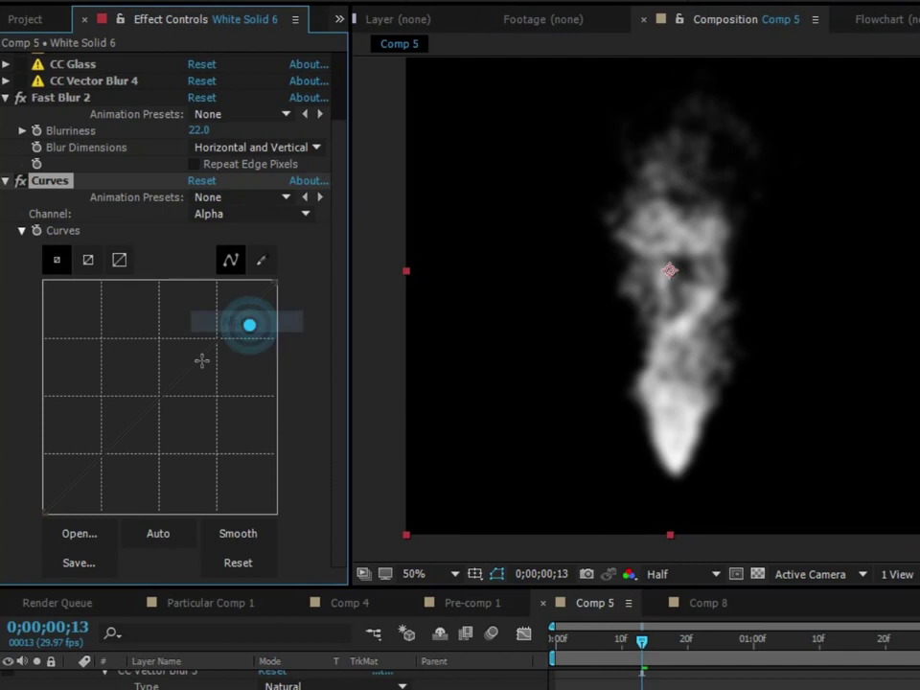
{"action": "left_click_drag", "start_coordinate": [191, 359], "coordinate": [185, 335]}
{"action": "left_click_drag", "start_coordinate": [105, 422], "coordinate": [132, 452]}
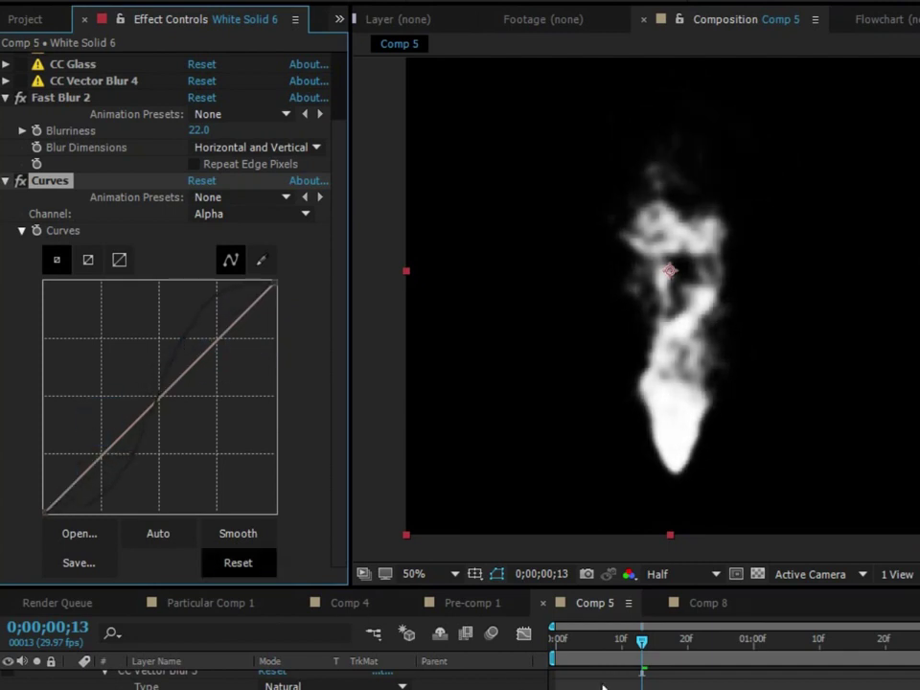
Step: Move the current time to 0;00;00;00 and collapse the Fast Blur 2 and Curves settings
{"action": "left_click_drag", "start_coordinate": [602, 640], "coordinate": [493, 653]}
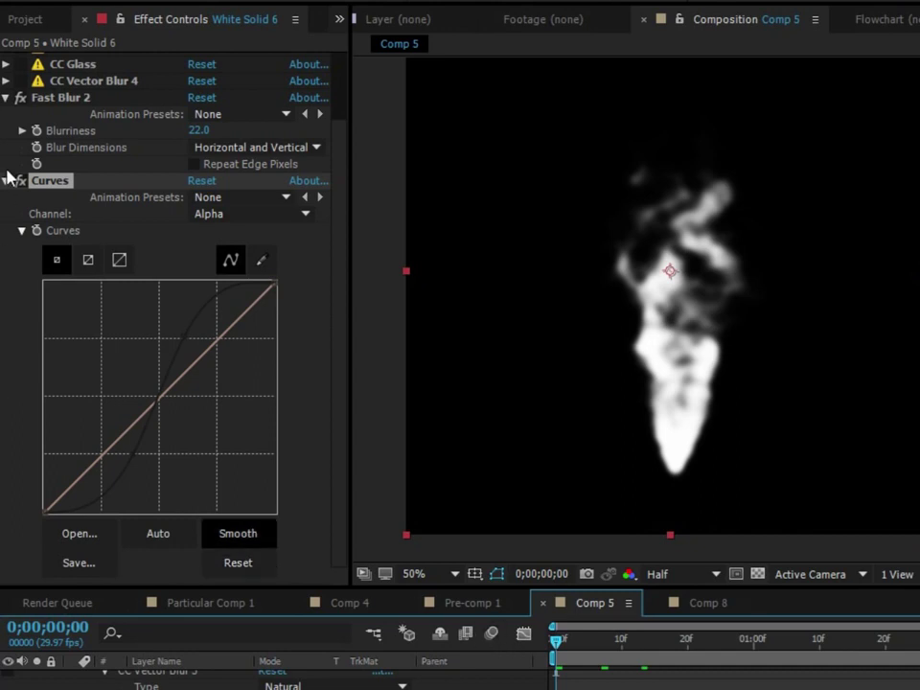
{"action": "left_click", "coordinate": [57, 184]}
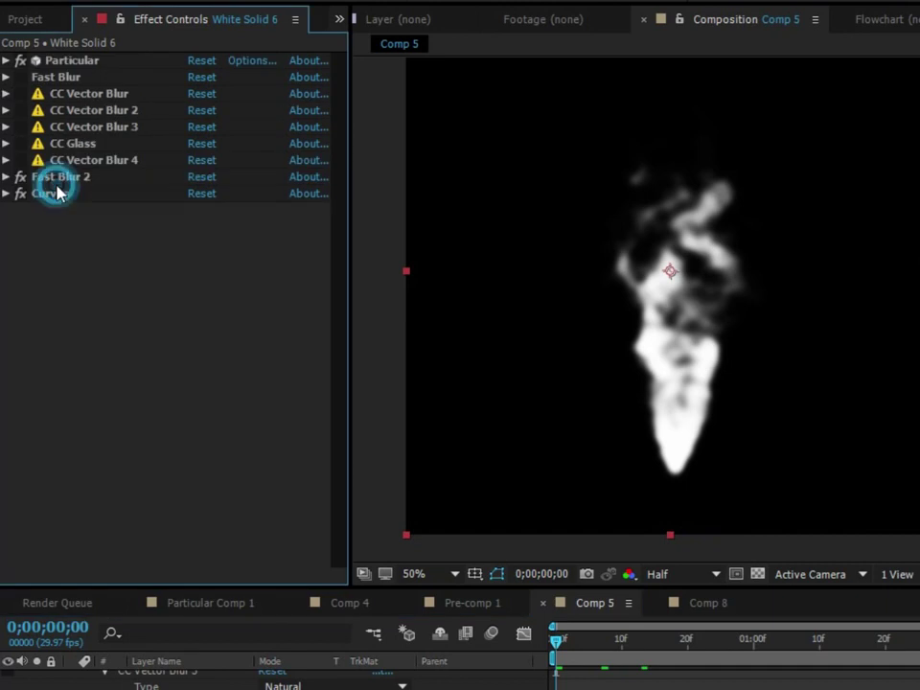
{"action": "left_click", "coordinate": [48, 184]}
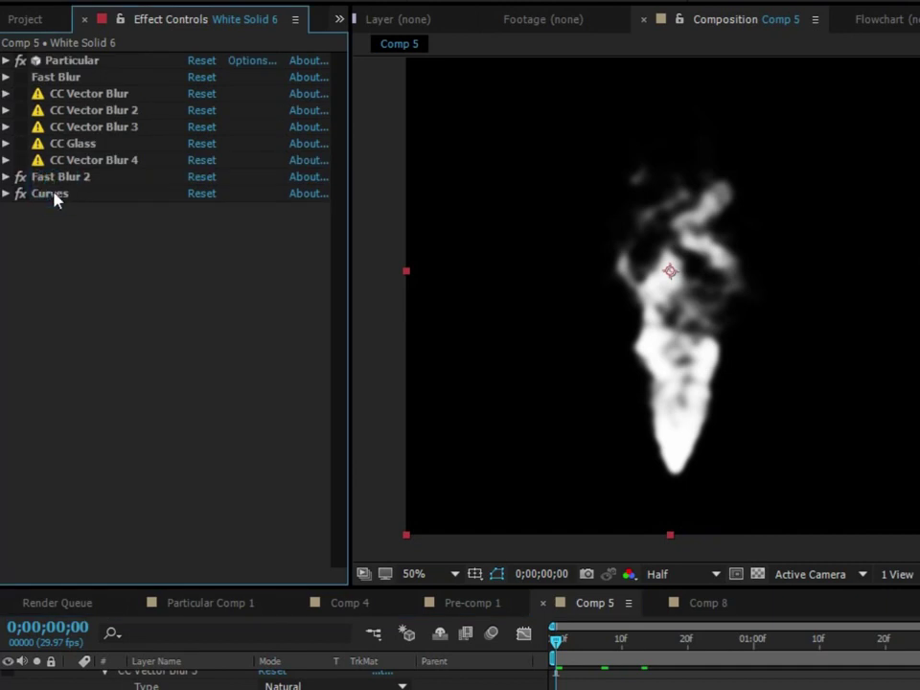
Step: Test CC Vector Blur 4 enabled below Curves on White Solid 6, disable it again and move it back up the effect stack
{"action": "left_click", "coordinate": [52, 192]}
{"action": "left_click", "coordinate": [58, 177], "text": "shift"}
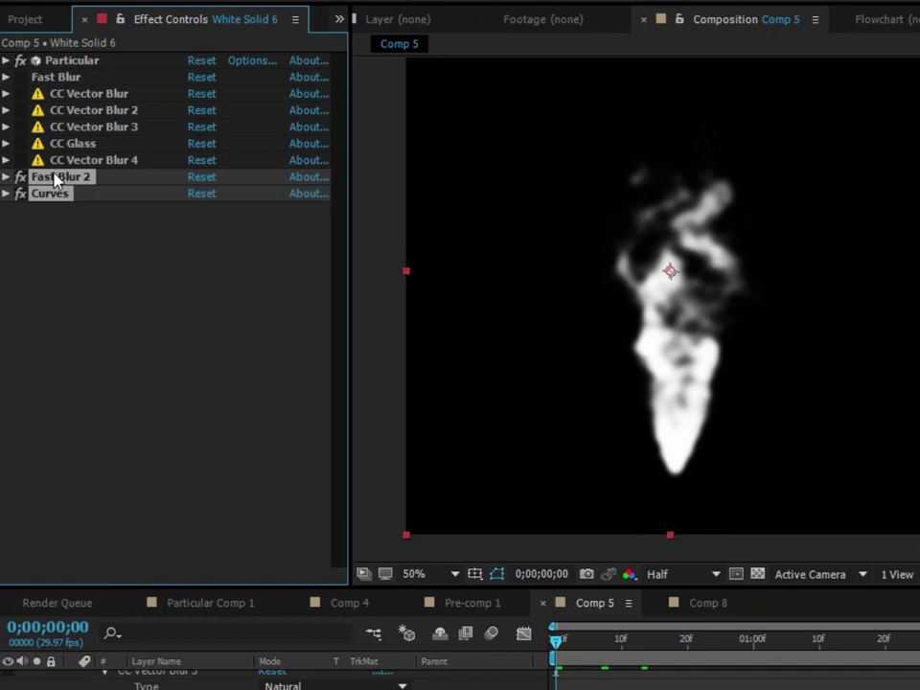
{"action": "left_click_drag", "start_coordinate": [29, 160], "coordinate": [14, 216]}
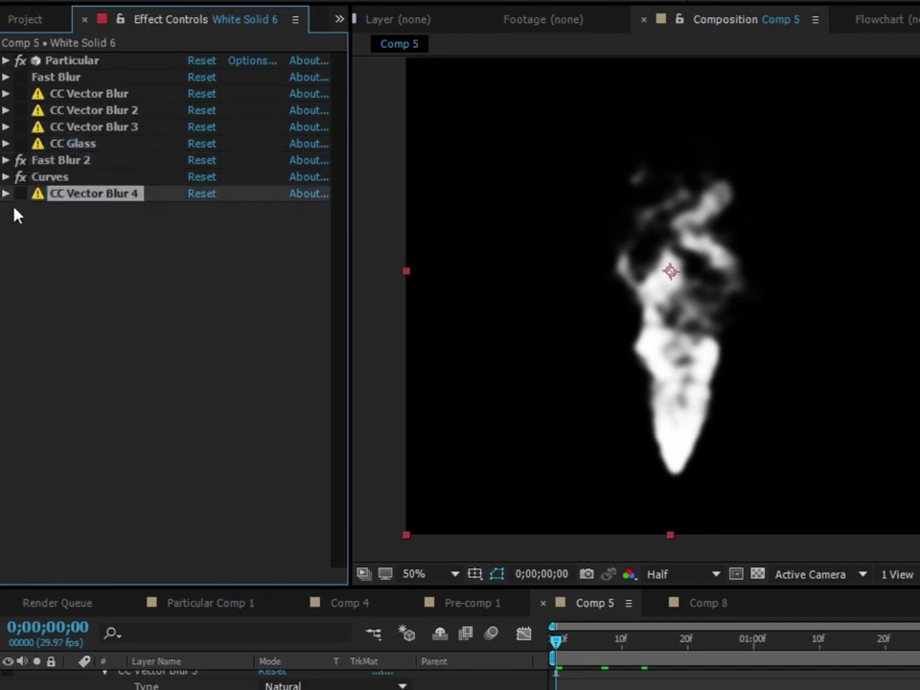
{"action": "left_click", "coordinate": [20, 194]}
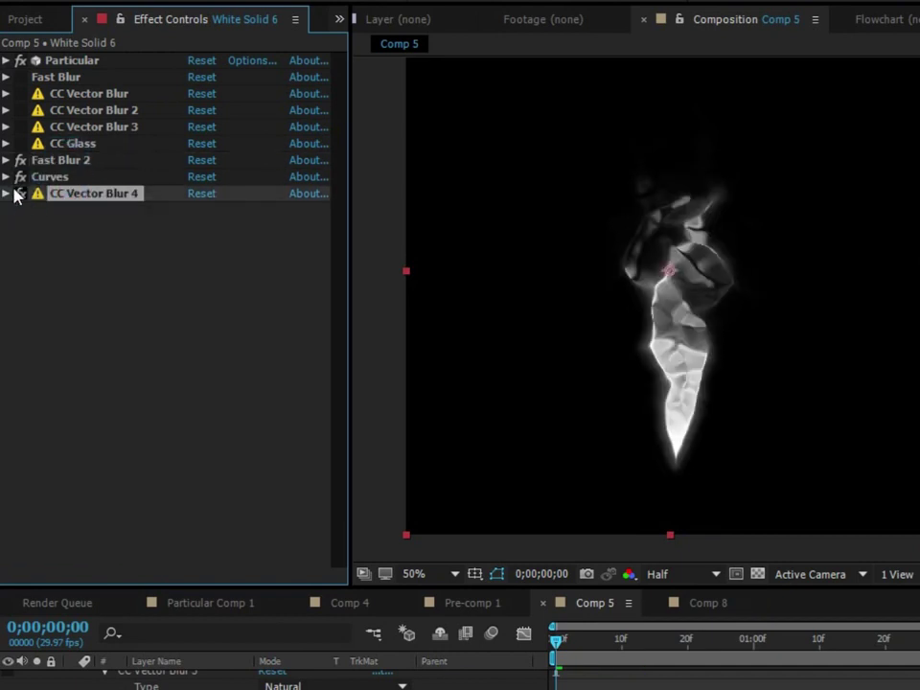
{"action": "left_click", "coordinate": [19, 195]}
{"action": "mouse_move", "coordinate": [59, 193]}
{"action": "left_mouse_down"}
{"action": "mouse_move", "coordinate": [74, 146]}
{"action": "mouse_move", "coordinate": [58, 173]}
{"action": "left_mouse_up"}
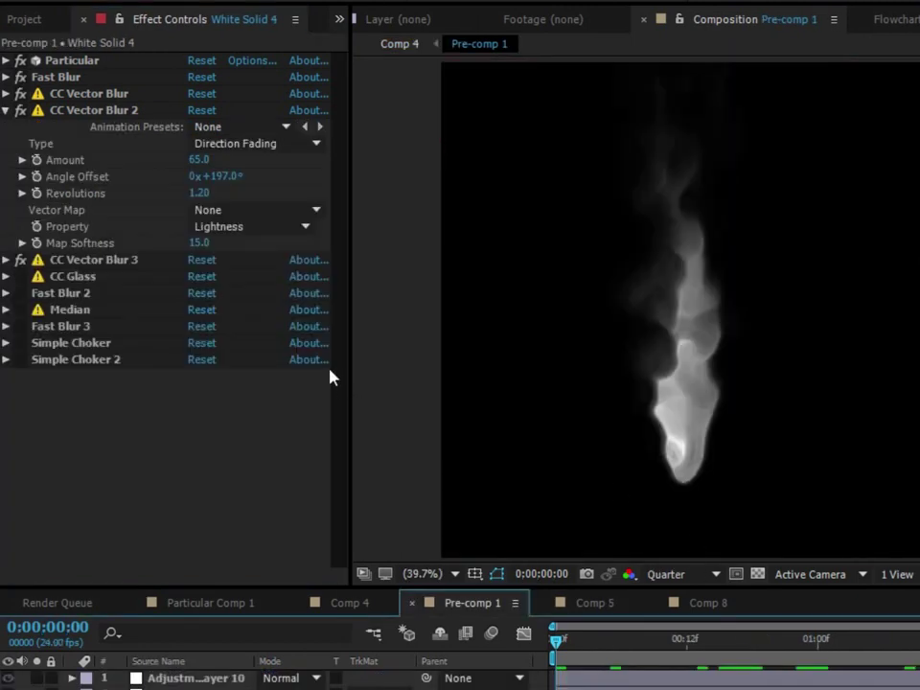
Step: Collapse CC Vector Blur 2 on White Solid 4 in Pre-comp 1 and examine the stream between frames 17 and 6
{"action": "left_click", "coordinate": [5, 111]}
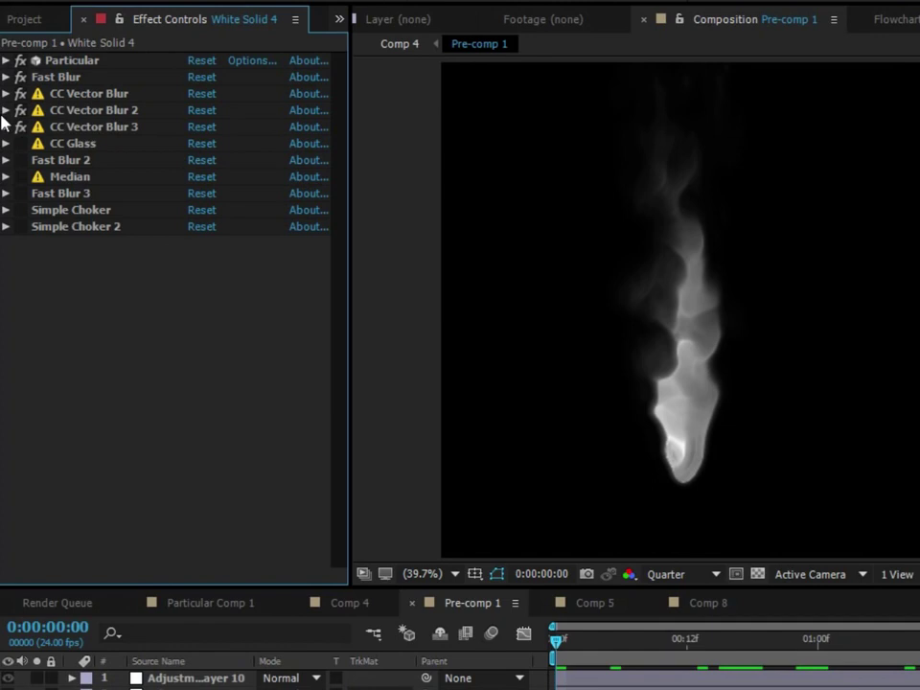
{"action": "left_click_drag", "start_coordinate": [644, 639], "coordinate": [740, 648]}
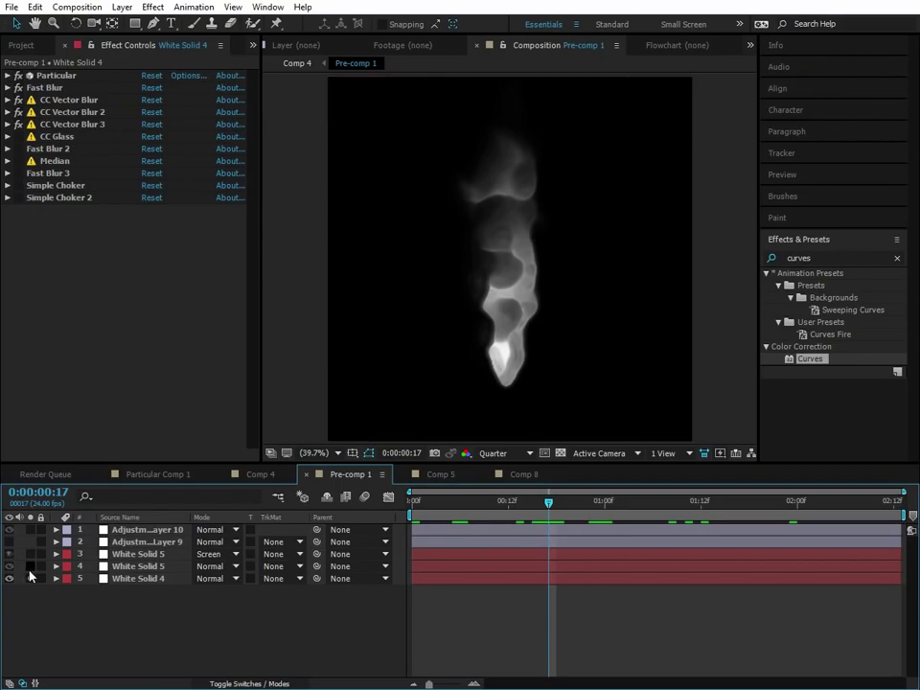
{"action": "left_click_drag", "start_coordinate": [30, 565], "coordinate": [30, 529]}
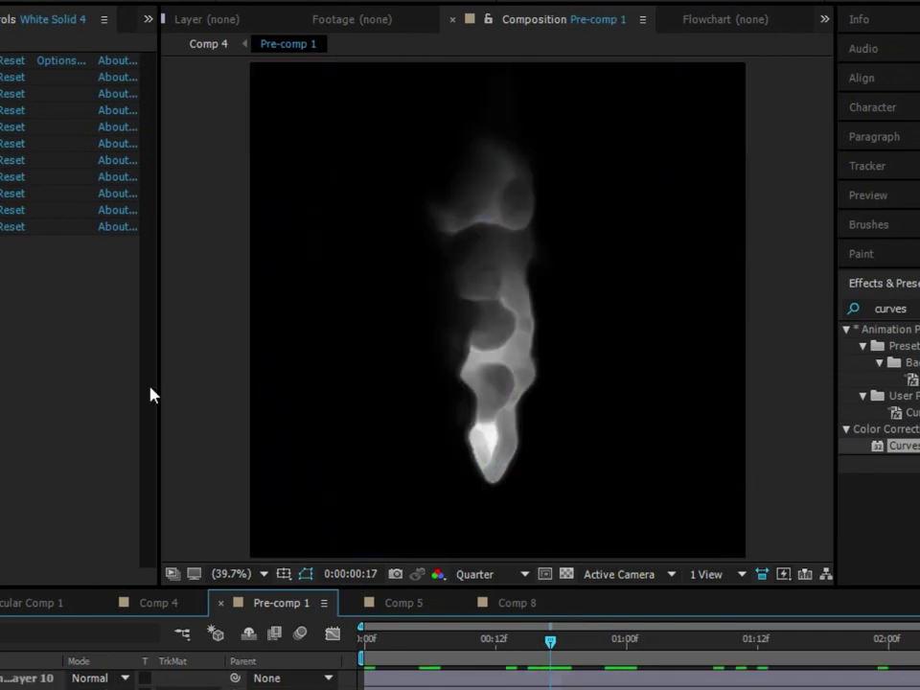
{"action": "left_click_drag", "start_coordinate": [456, 640], "coordinate": [429, 639]}
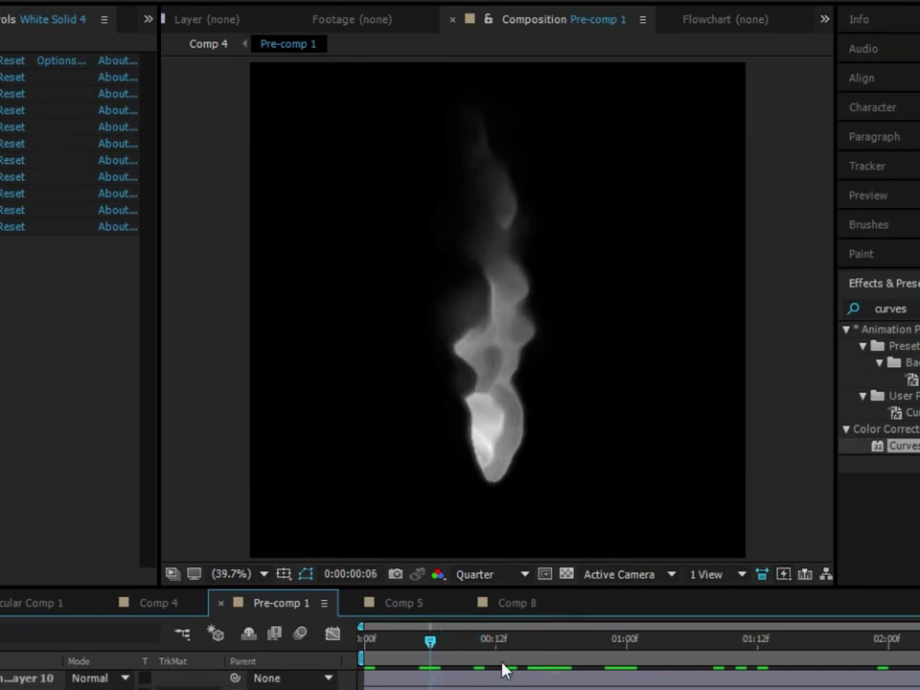